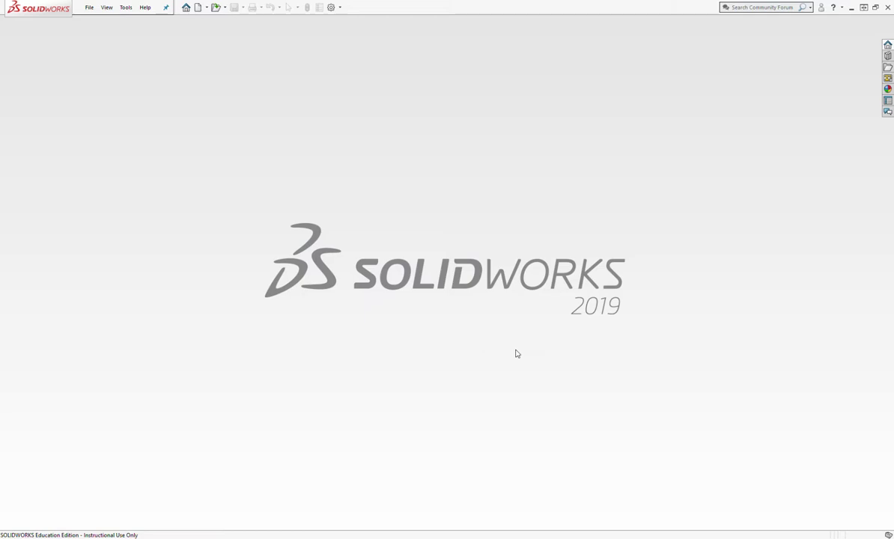
Step: Create a new drawing from the Grandview High School sheet template and dismiss the model view insertion
click(199, 8)
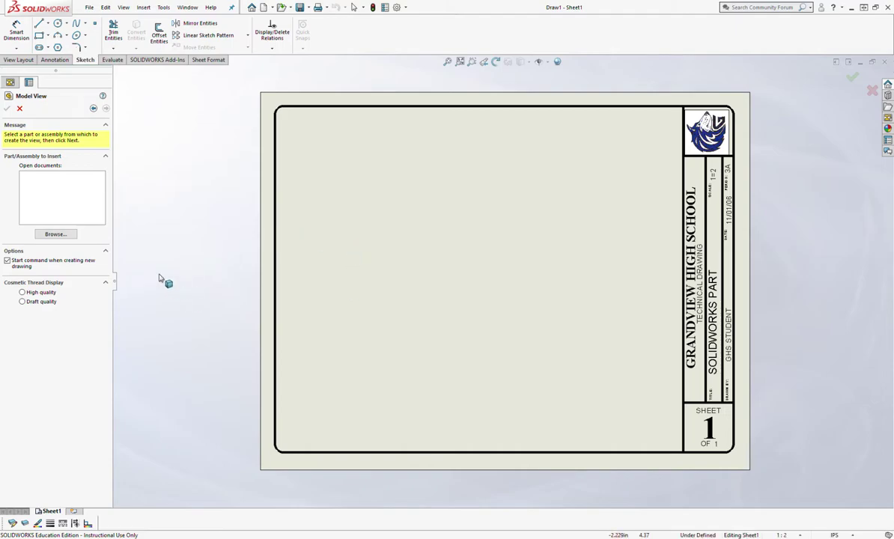
click(20, 110)
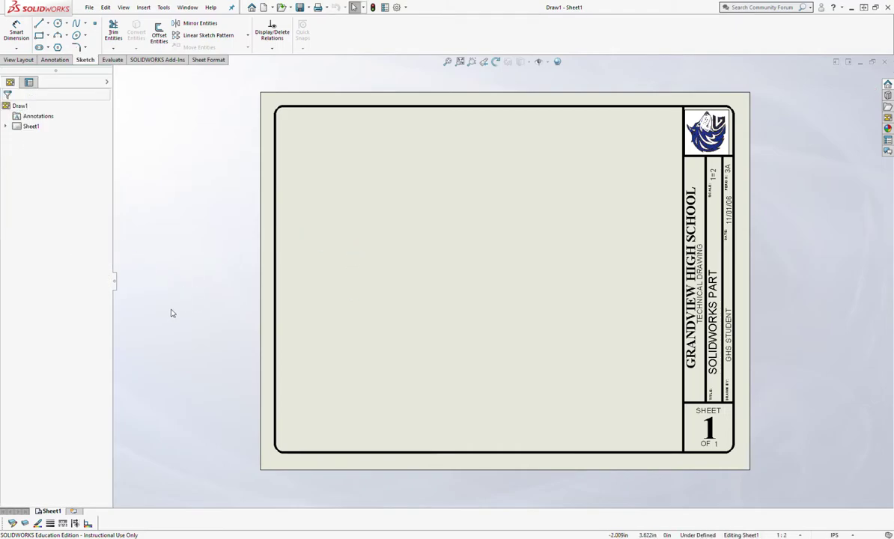
key(f)
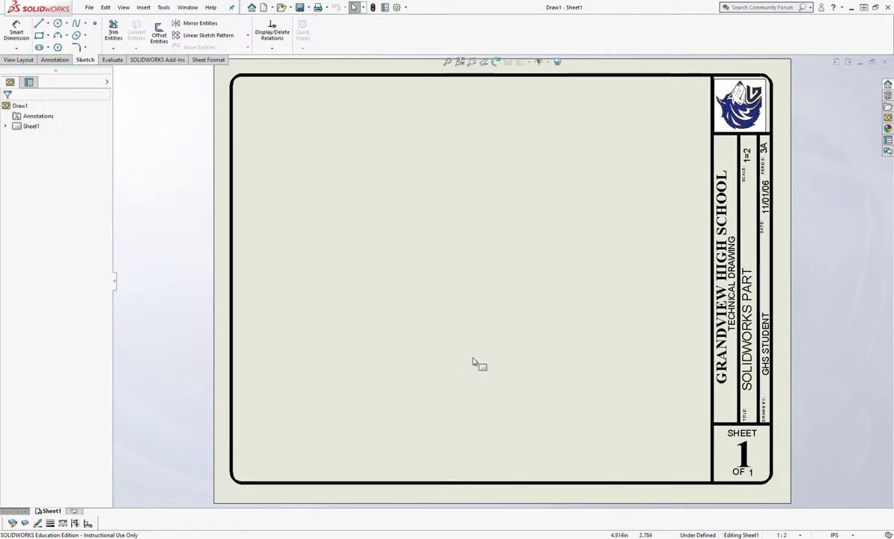
Step: Sketch four circles in a horizontal row across the sheet, with radii of about 0.48, 2.12, 2.63 and 0.97 in from left to right
click(58, 24)
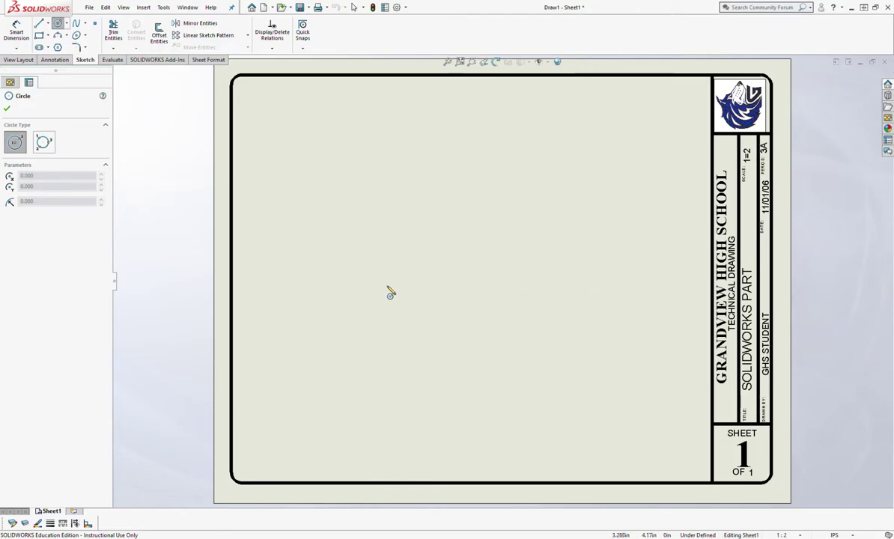
click(349, 288)
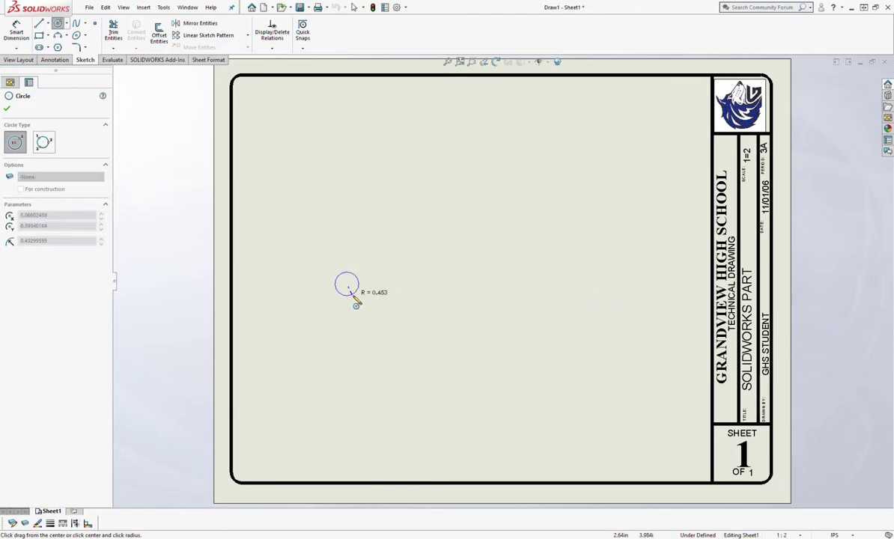
click(351, 295)
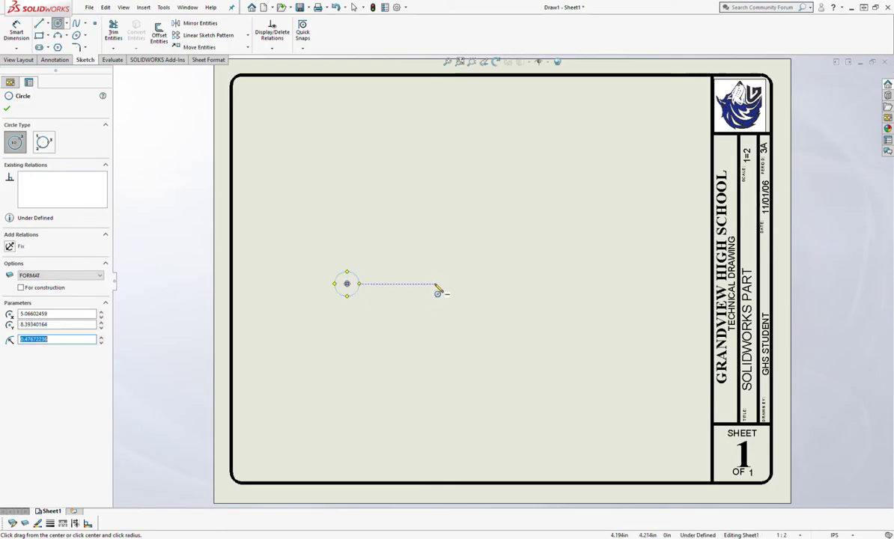
click(430, 283)
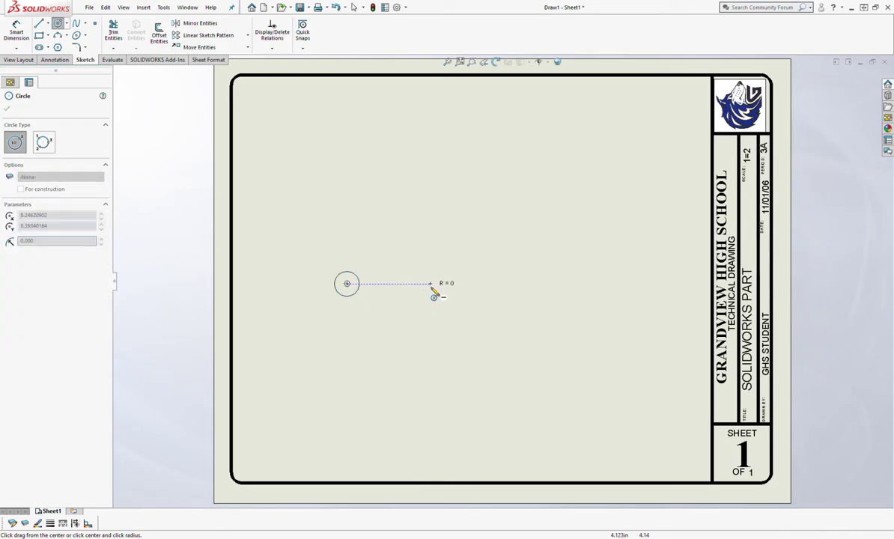
click(451, 335)
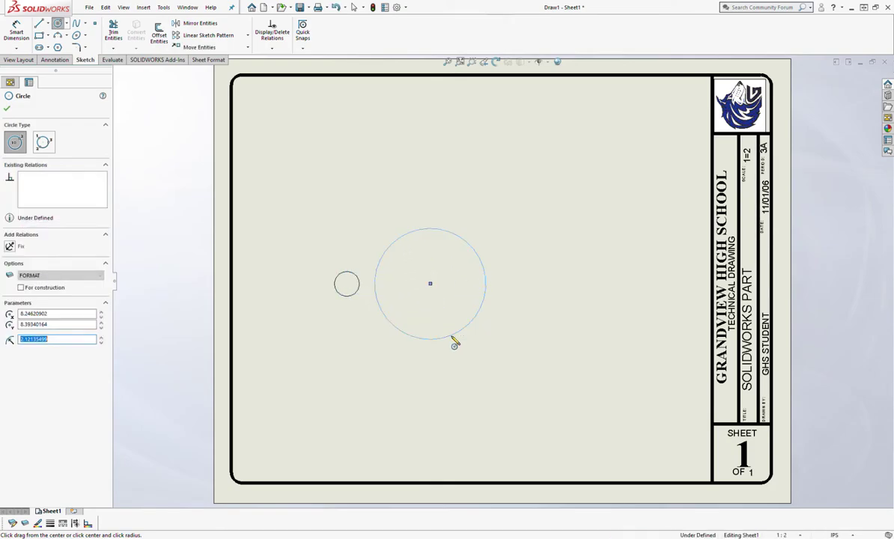
click(564, 285)
click(586, 352)
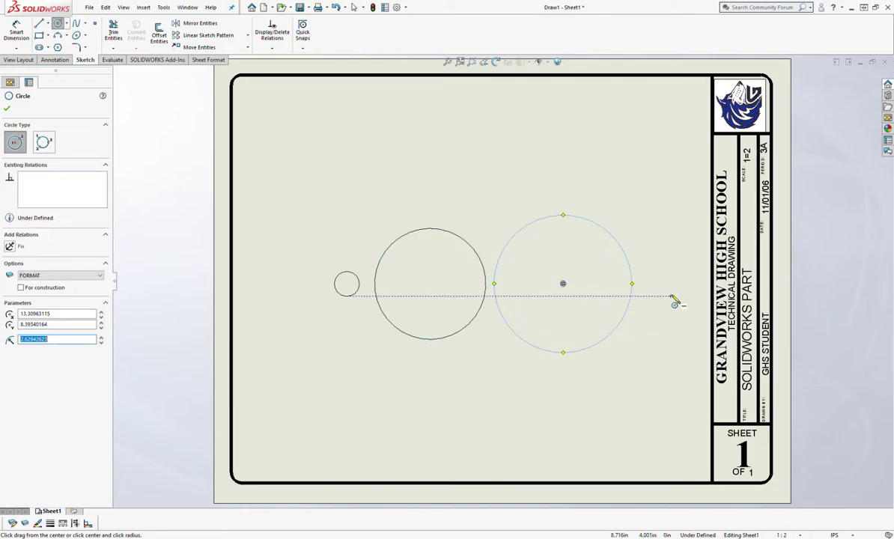
click(675, 283)
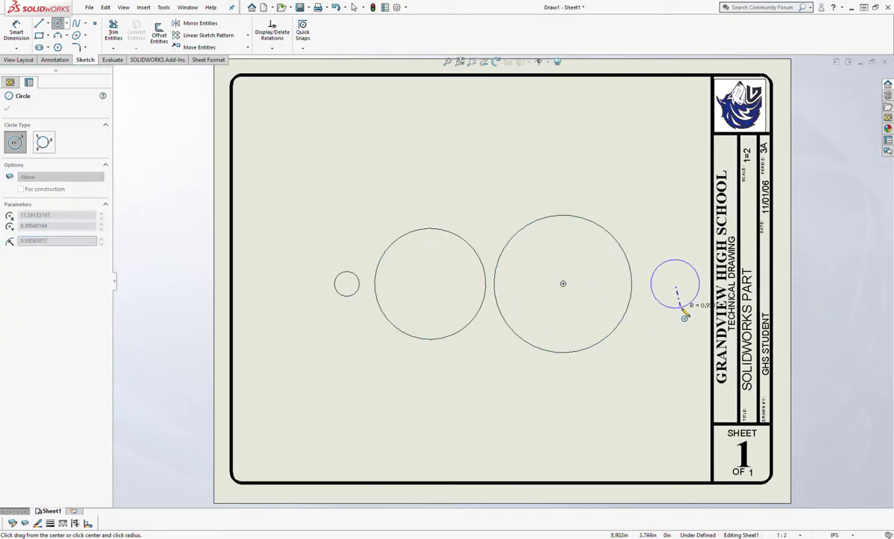
click(680, 307)
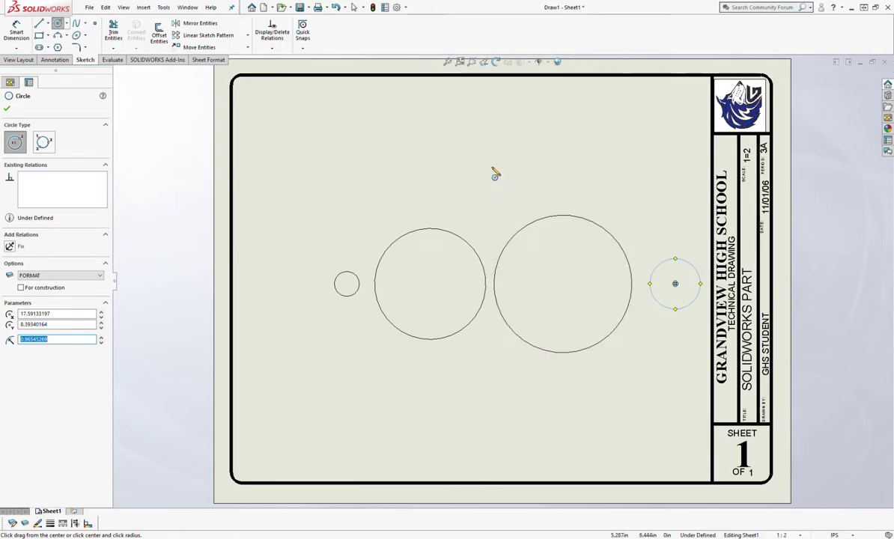
Step: Sketch two vertically aligned circles, radius about 0.5 in above the row and about 0.6 in below it, between the two large circles
click(491, 166)
click(491, 179)
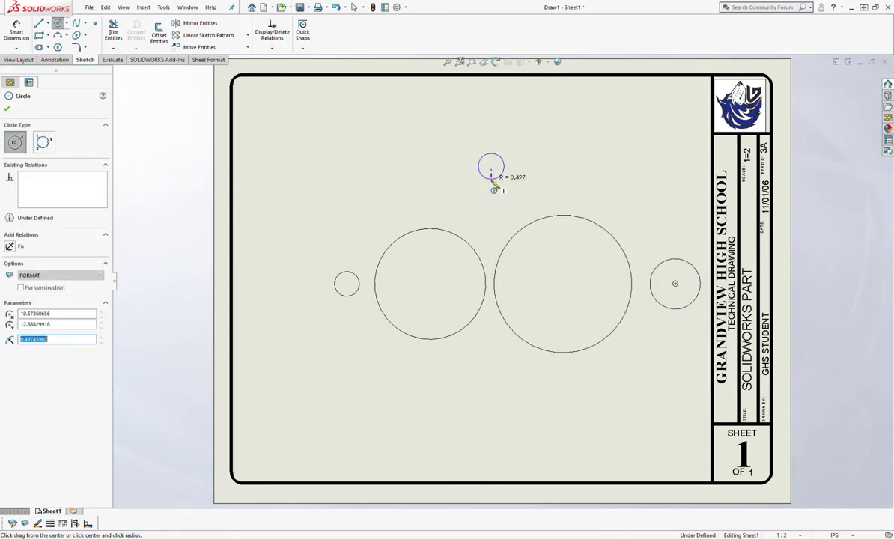
click(491, 389)
click(504, 402)
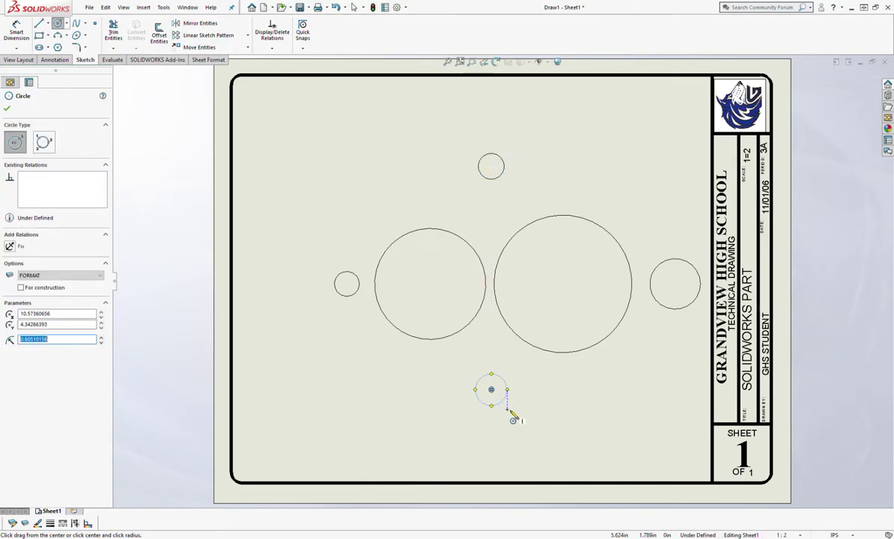
click(6, 110)
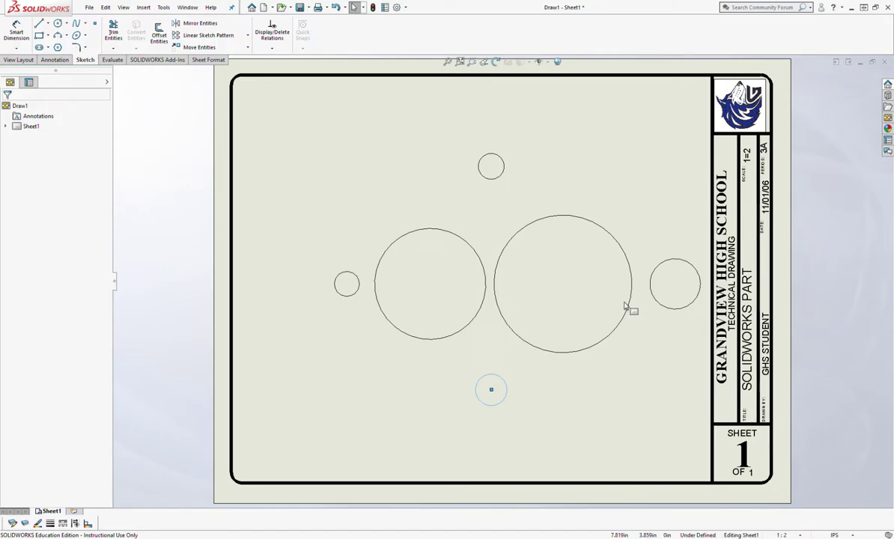
Step: Dimension the right large circle's diameter as 2.75 in and move the circle closer to the left large circle
click(16, 32)
click(587, 220)
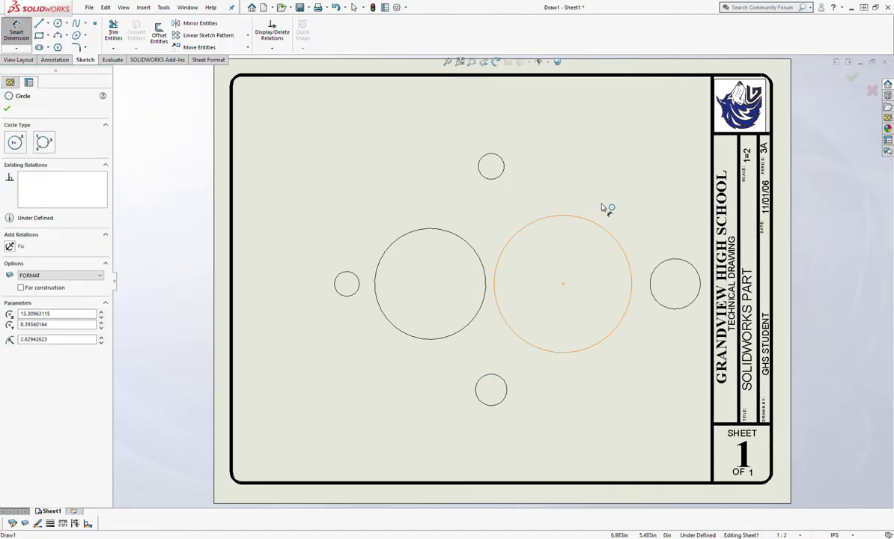
click(648, 194)
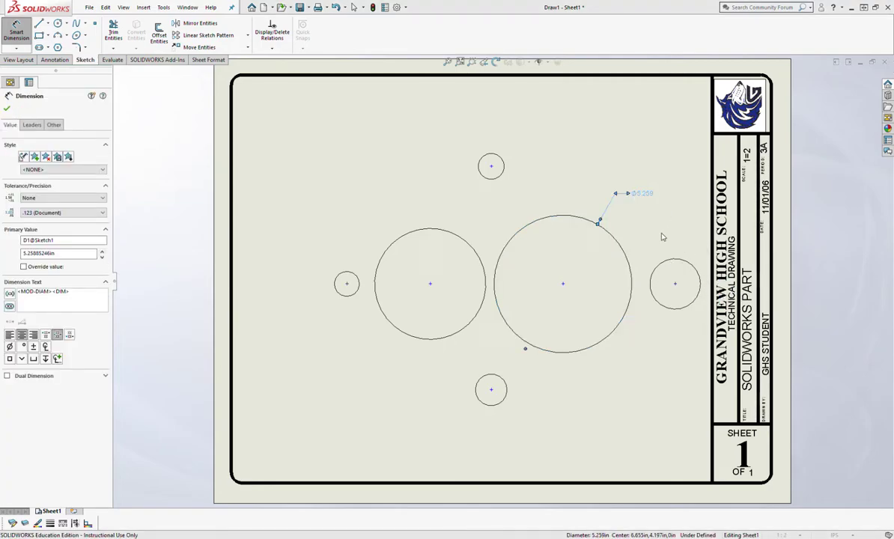
text(2.75)
key(Return)
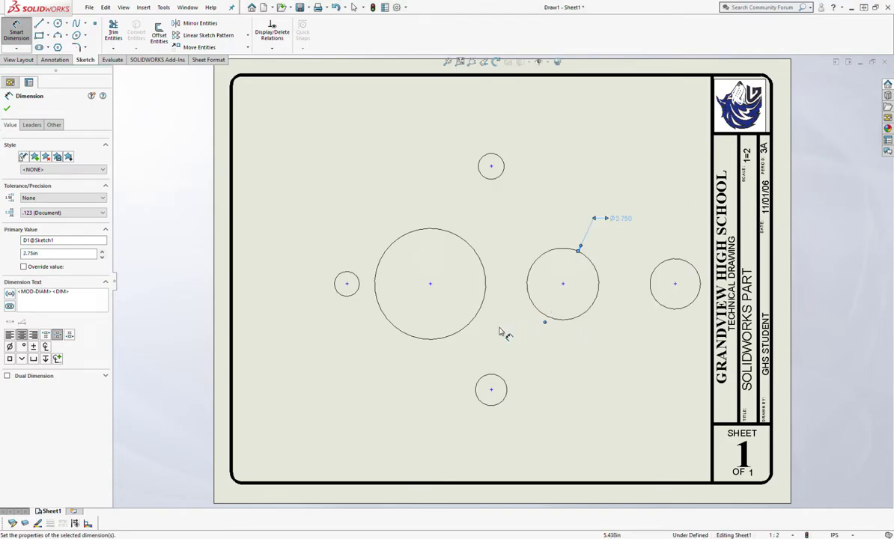
click(7, 108)
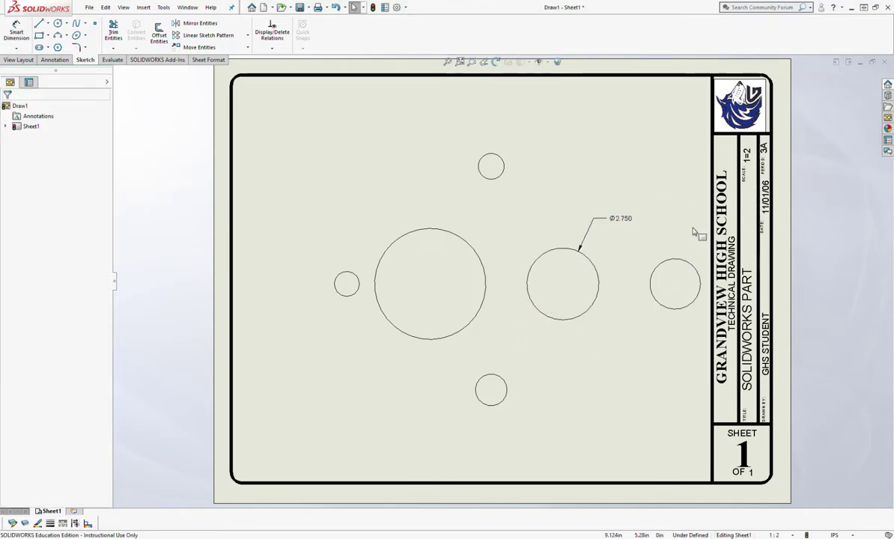
drag(563, 285, 533, 282)
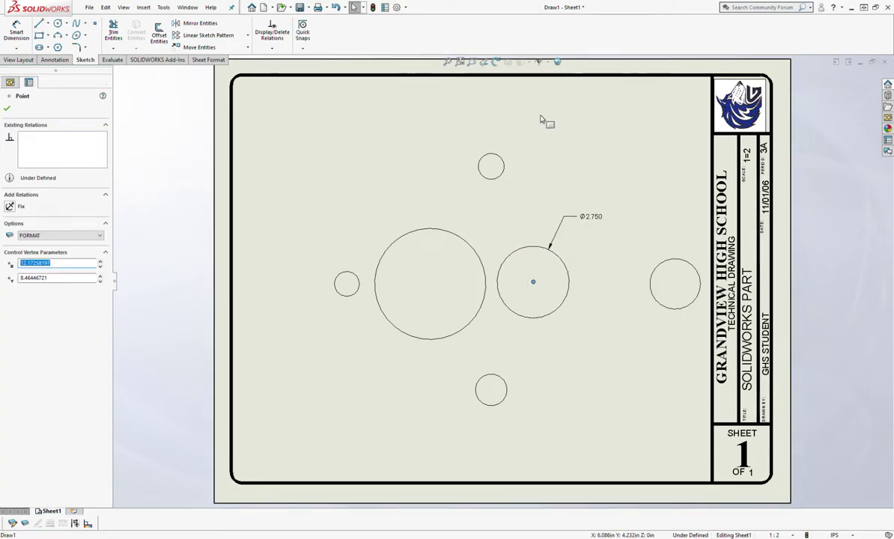
click(533, 366)
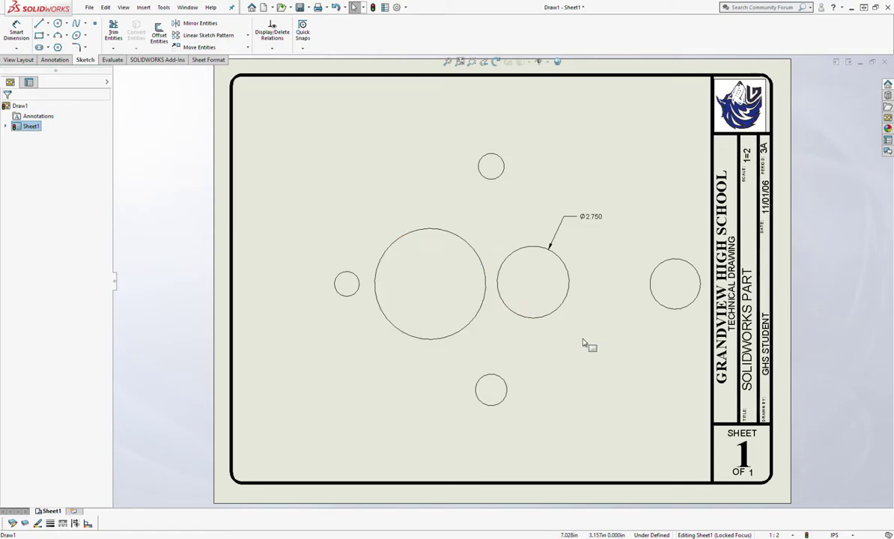
Step: Add an Equal relation between the two large circles, removing the sheet from the selected entities
click(542, 317)
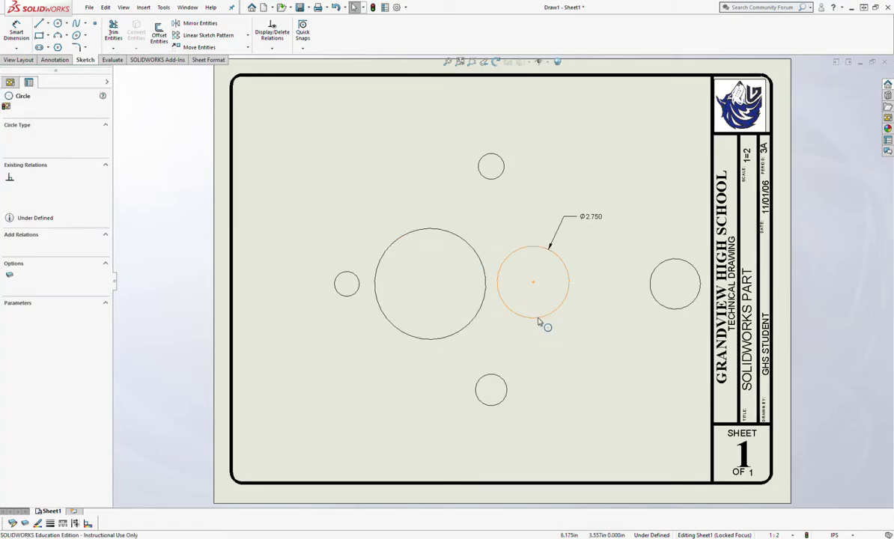
ctrl+click(475, 320)
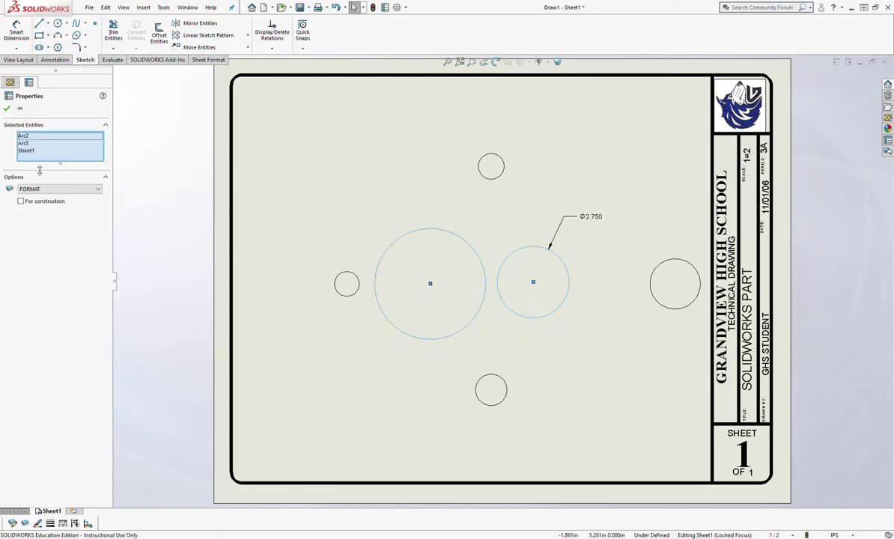
click(27, 152)
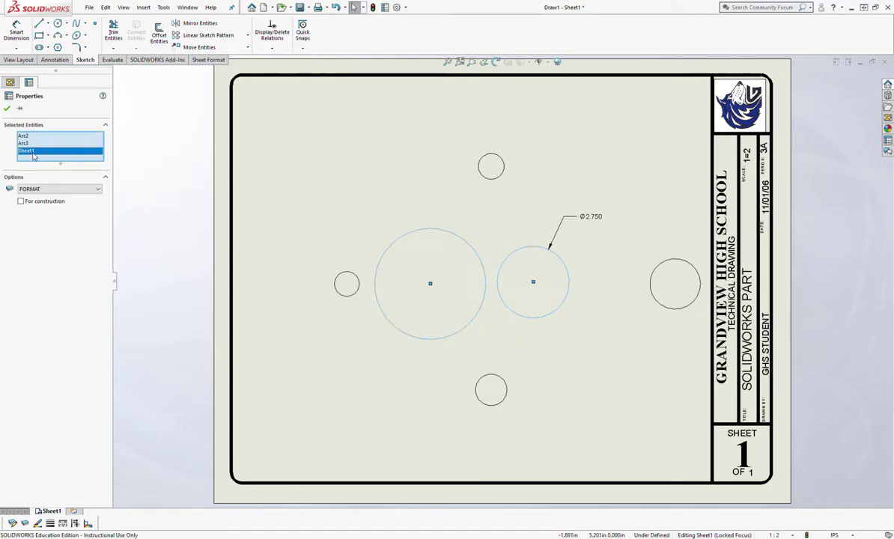
key(Delete)
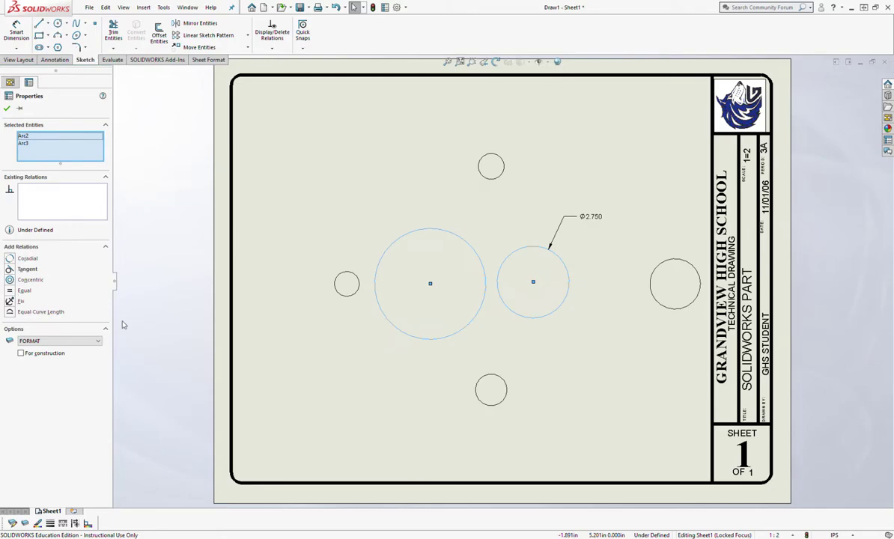
click(11, 290)
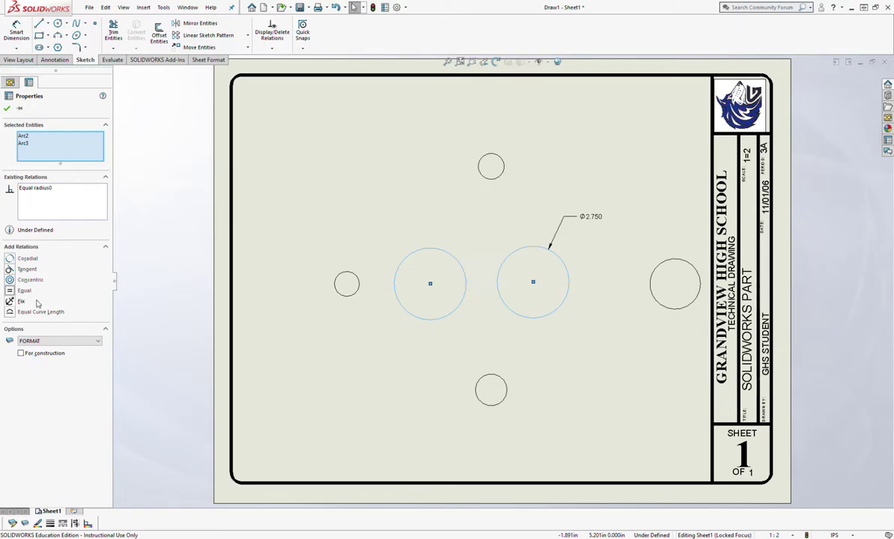
Step: Dimension the horizontal distance between the two large circles' centers as 3.375 in below the circles
click(16, 31)
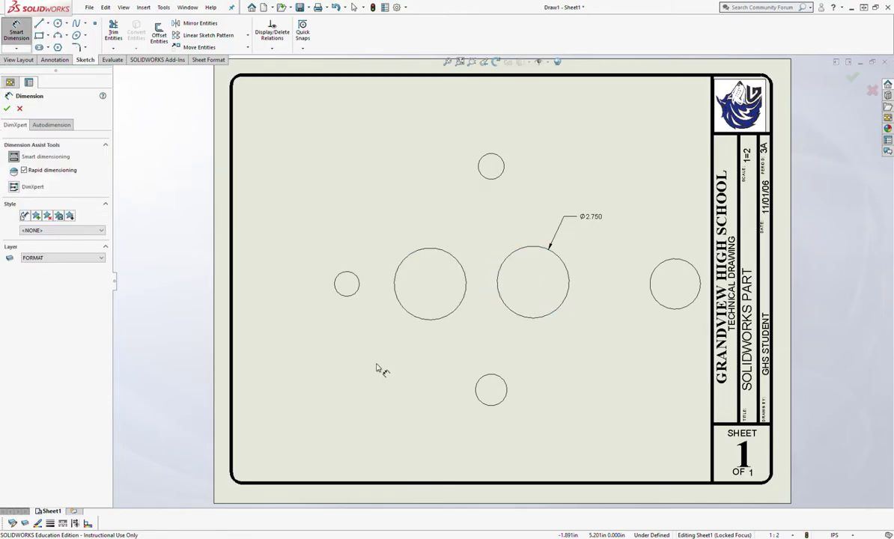
click(431, 284)
click(533, 283)
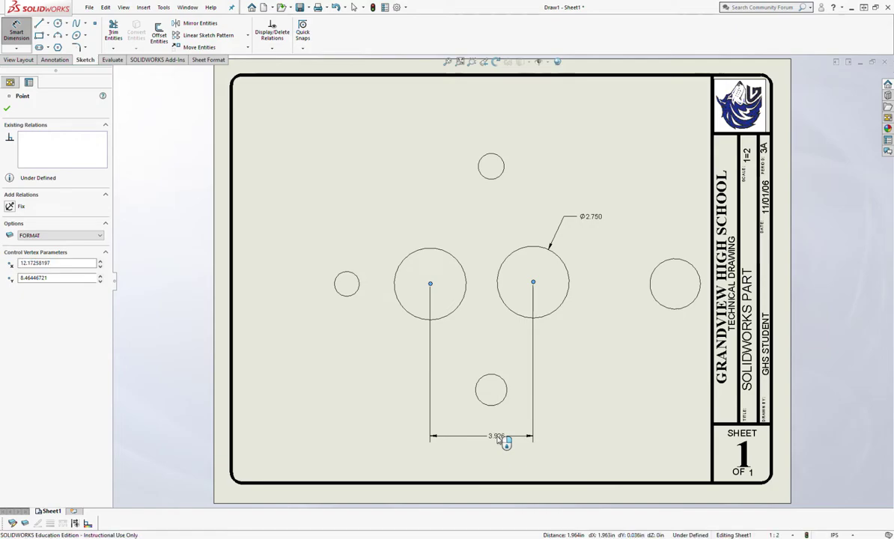
click(499, 441)
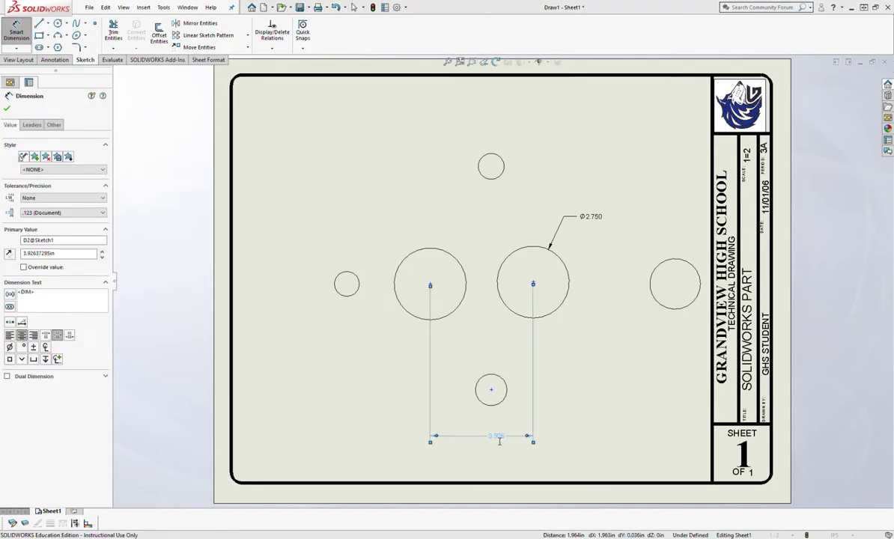
text(3.375)
key(Return)
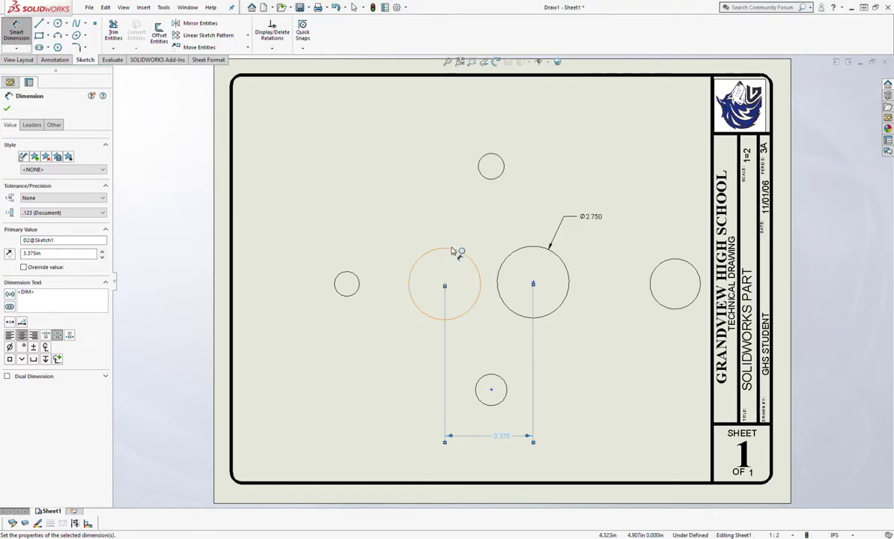
Step: Dimension the horizontal distance from the left large circle's center to the upper small circle's center as 1.6875 in
click(491, 166)
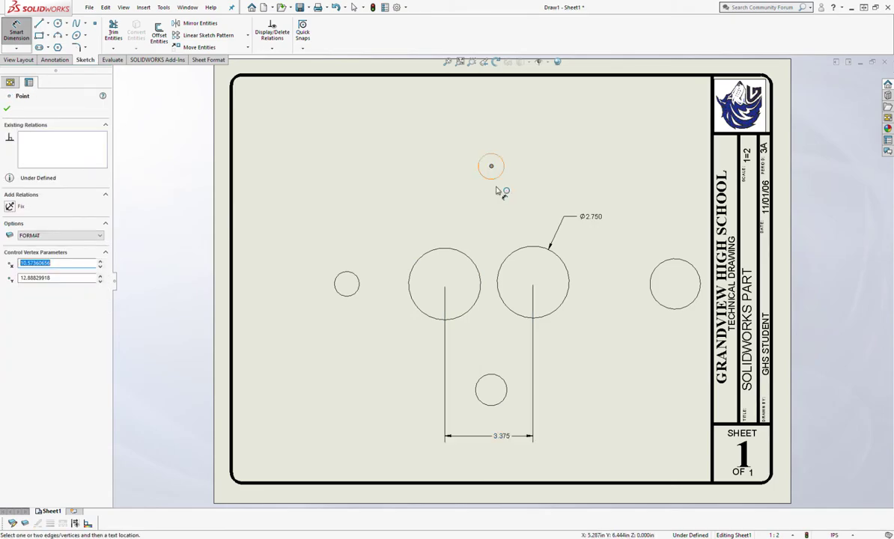
click(445, 286)
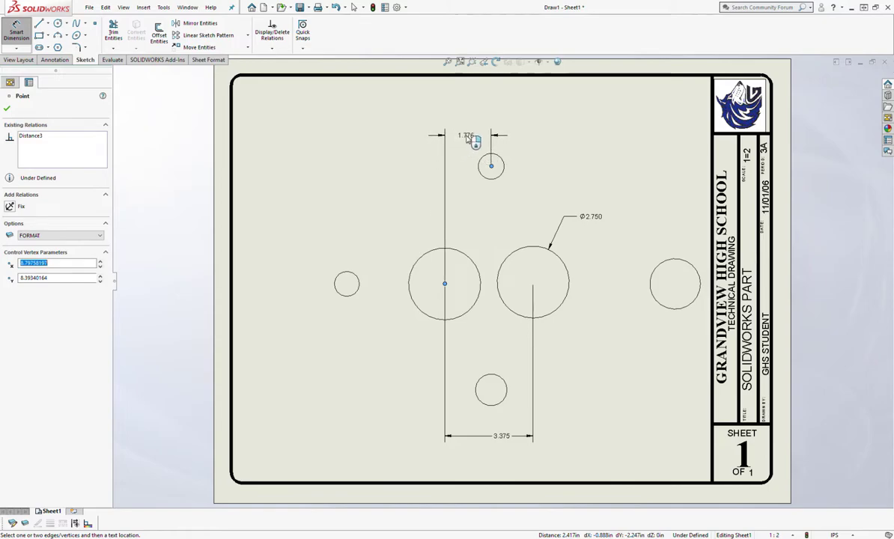
click(467, 138)
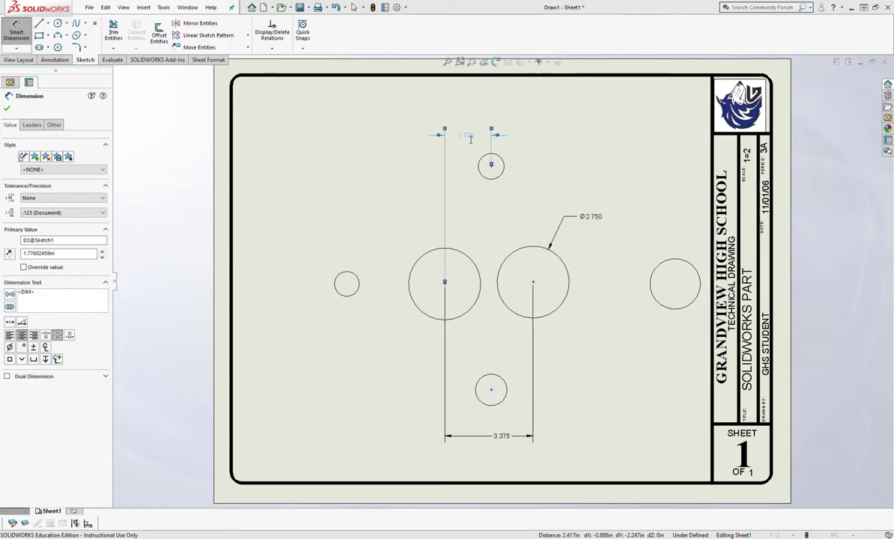
click(467, 139)
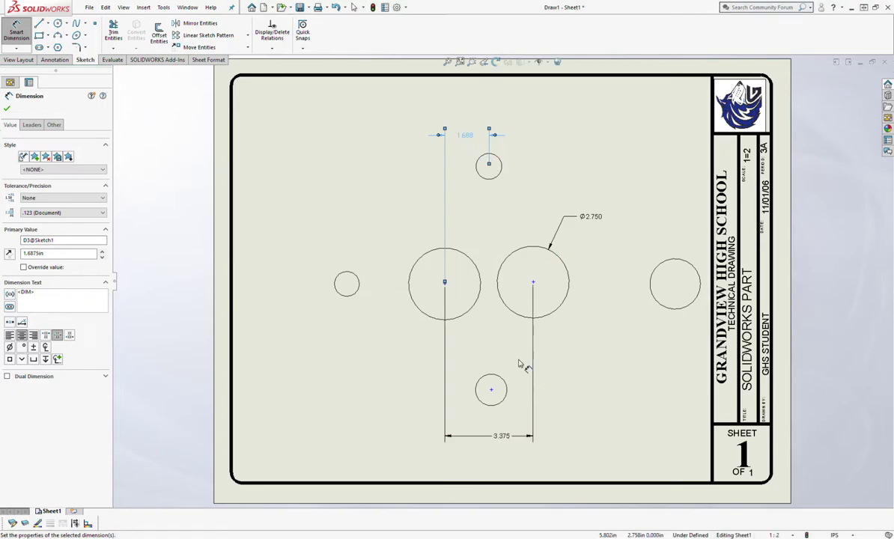
Step: Dimension the horizontal distance from the leftmost small circle's center to the upper small circle's center as 3.75 in above the figure
click(348, 285)
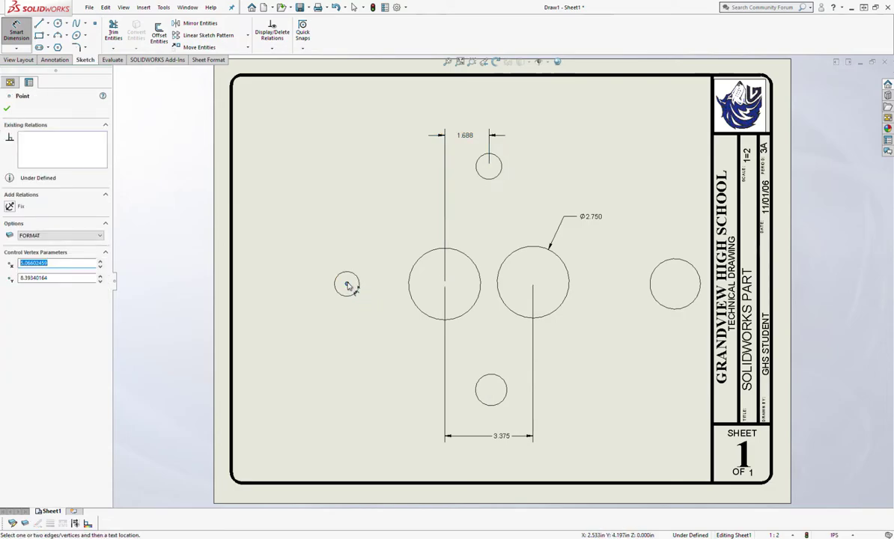
click(488, 165)
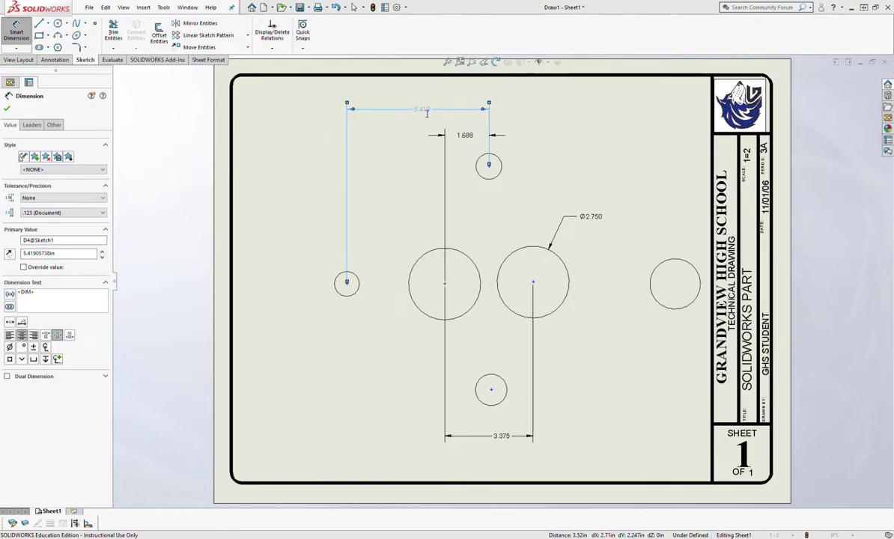
click(427, 112)
text(3.75)
key(Return)
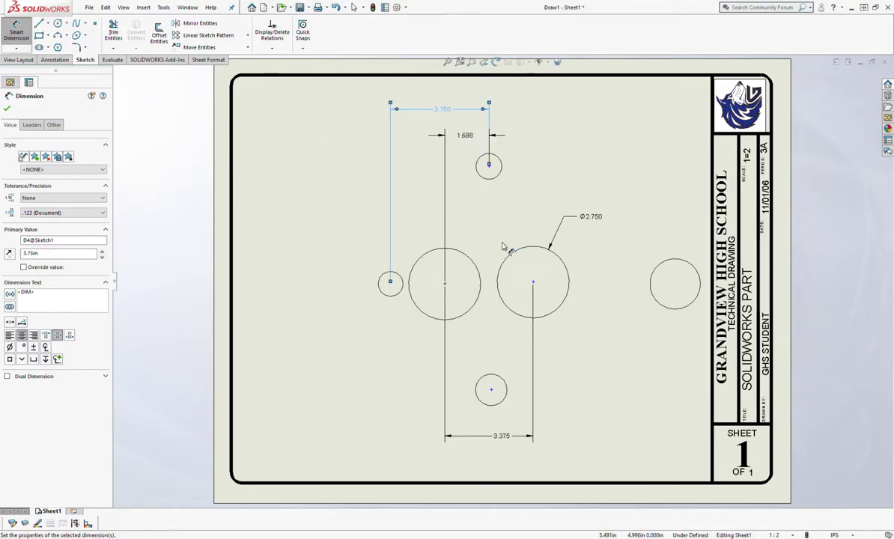
Step: Dimension the vertical distance between the upper and lower small circles' centers as 3.5 in, placed beyond the leftmost circle
click(489, 166)
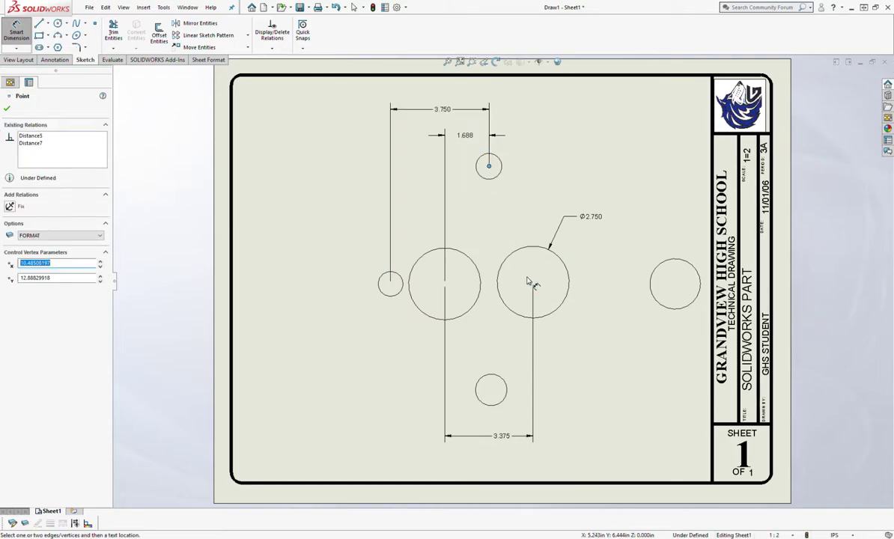
click(492, 389)
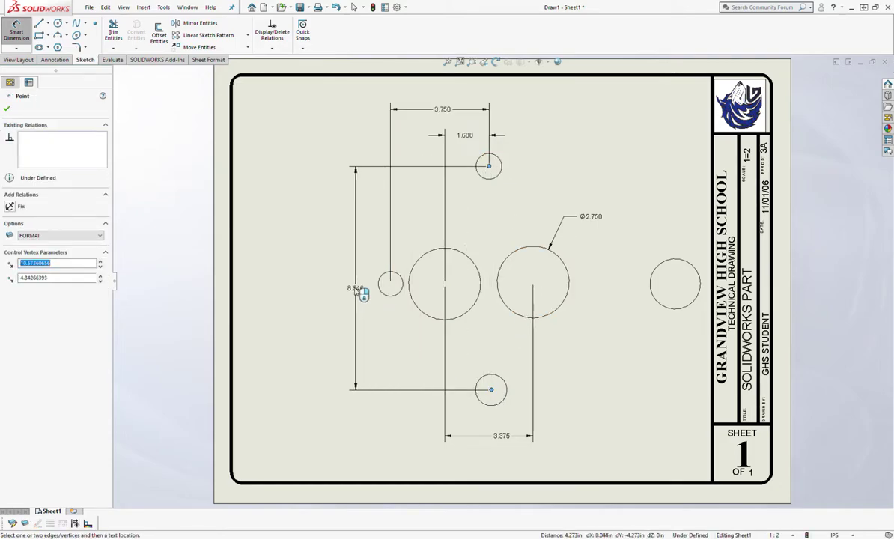
click(307, 270)
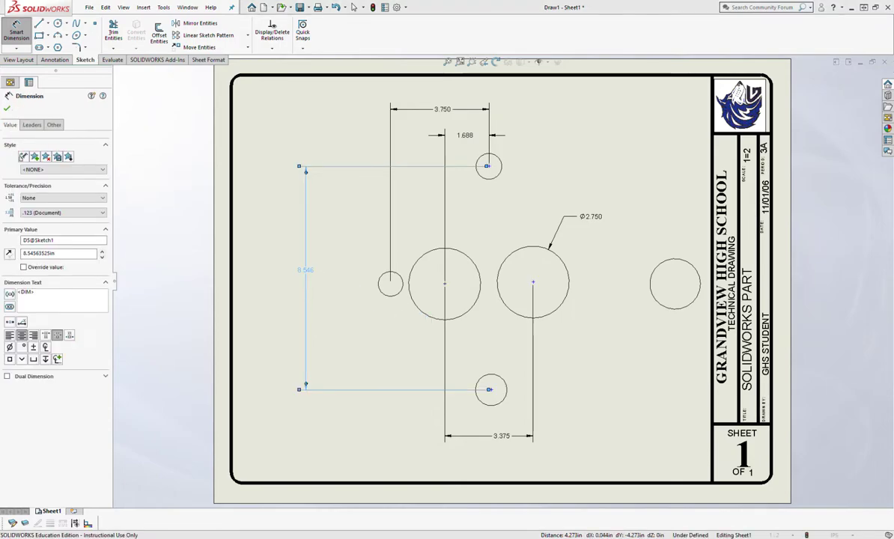
text(3.5)
key(Return)
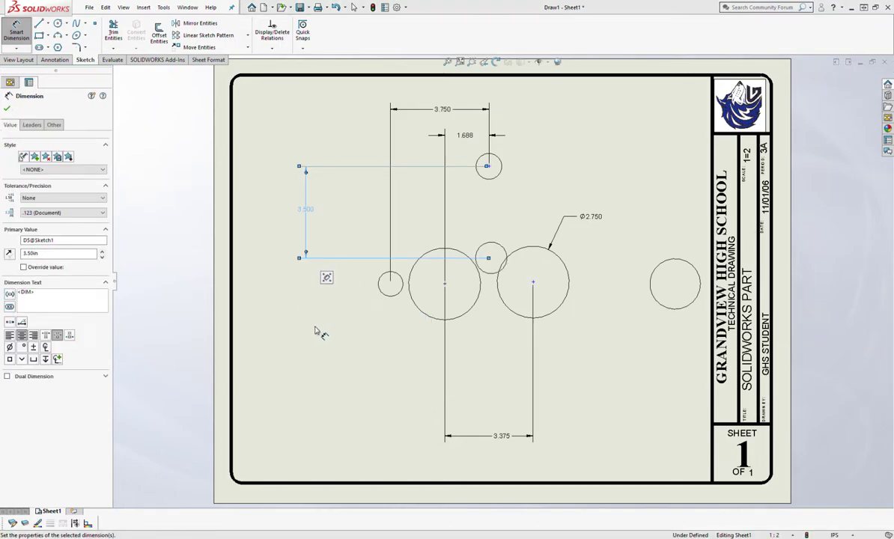
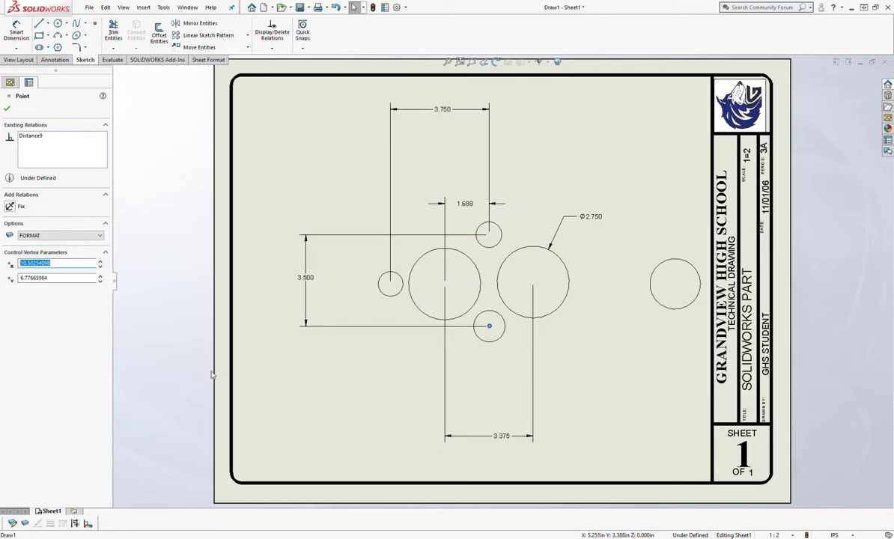
Step: Dimension the horizontal distance between the leftmost and rightmost circles' centers as 7.5 in, below the 3.375 in dimension
click(16, 32)
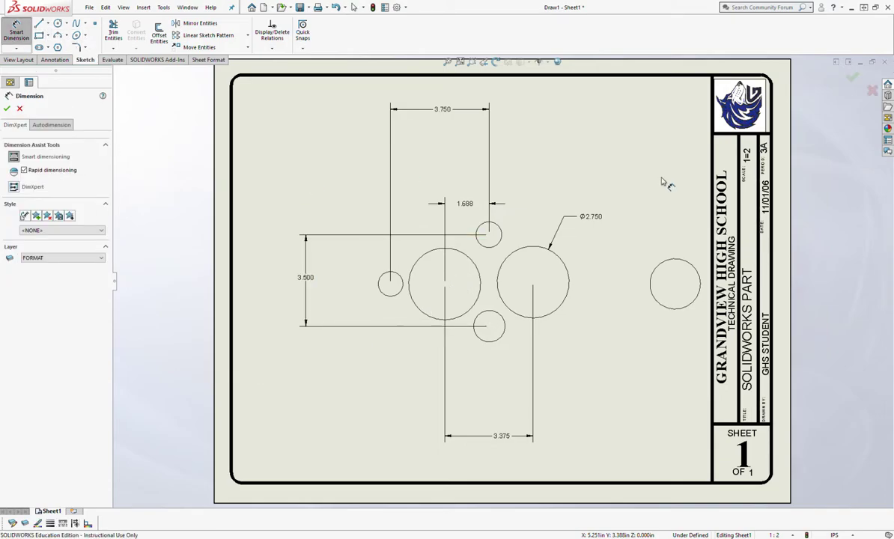
click(444, 285)
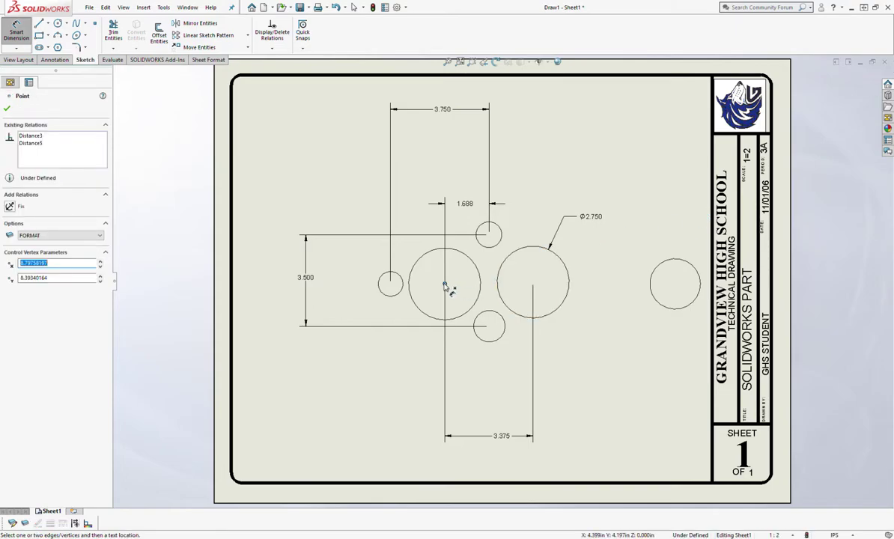
key(Escape)
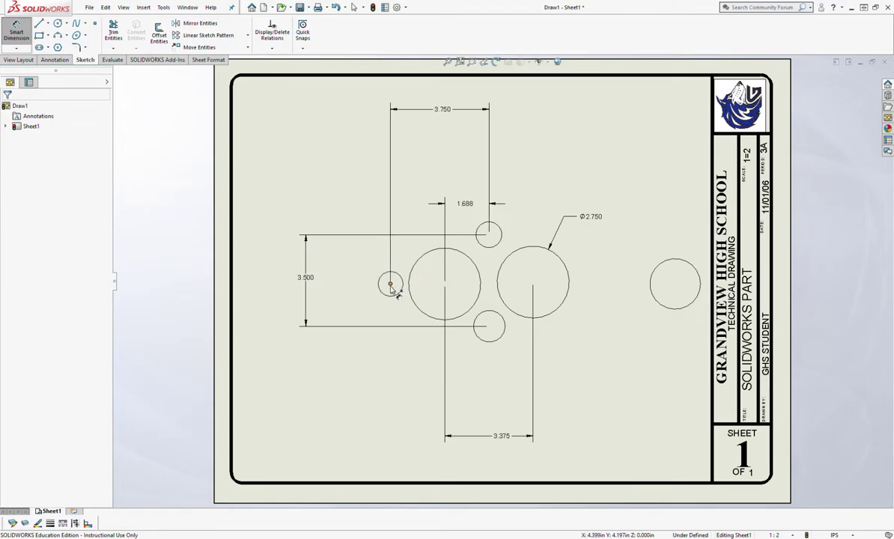
click(390, 284)
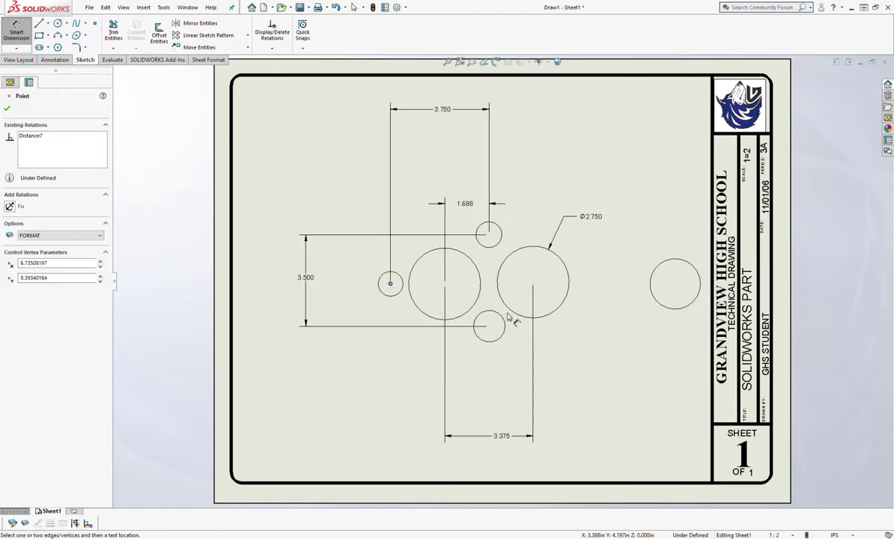
click(674, 284)
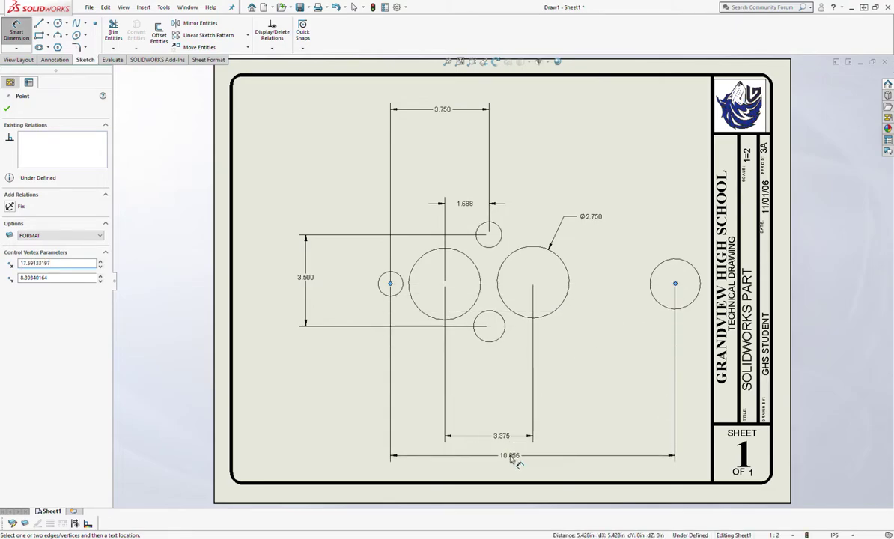
click(520, 460)
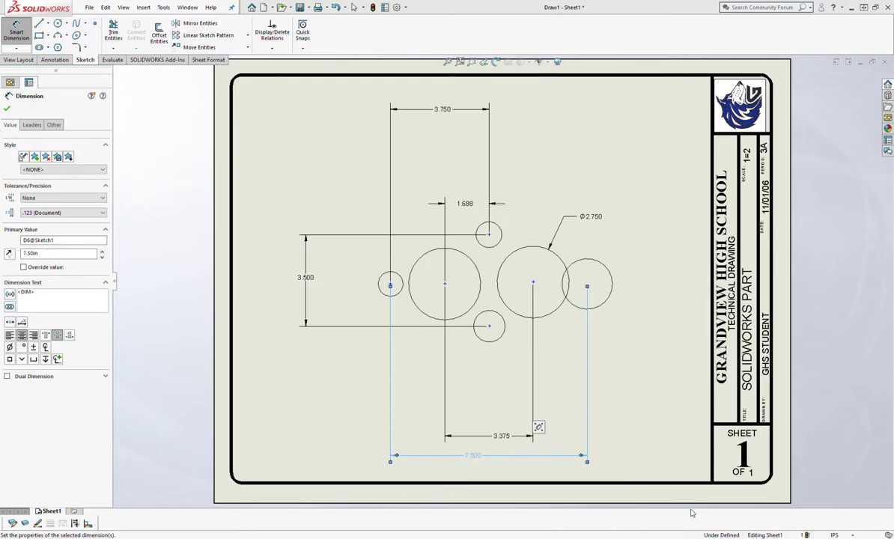
click(661, 414)
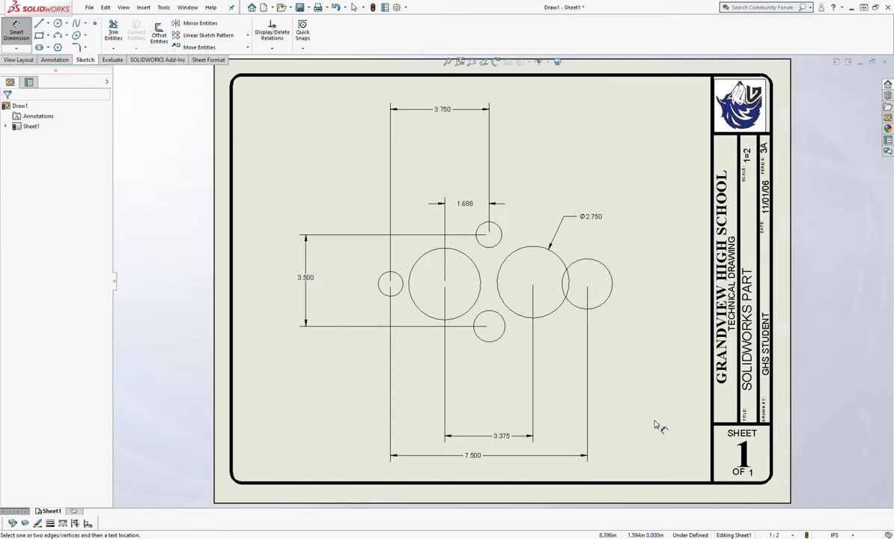
key(Escape)
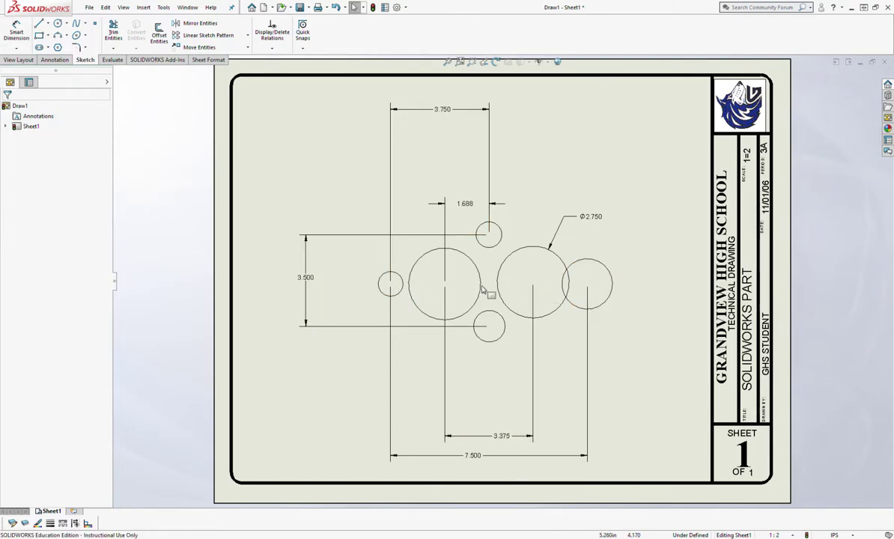
Step: Add a Horizontal relation between the leftmost small circle's center and the left large circle's center
click(390, 284)
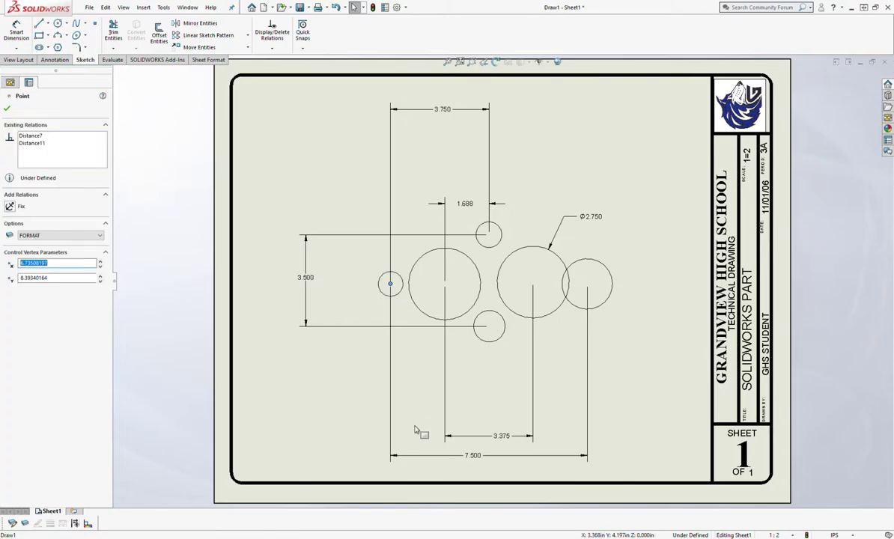
ctrl+click(445, 283)
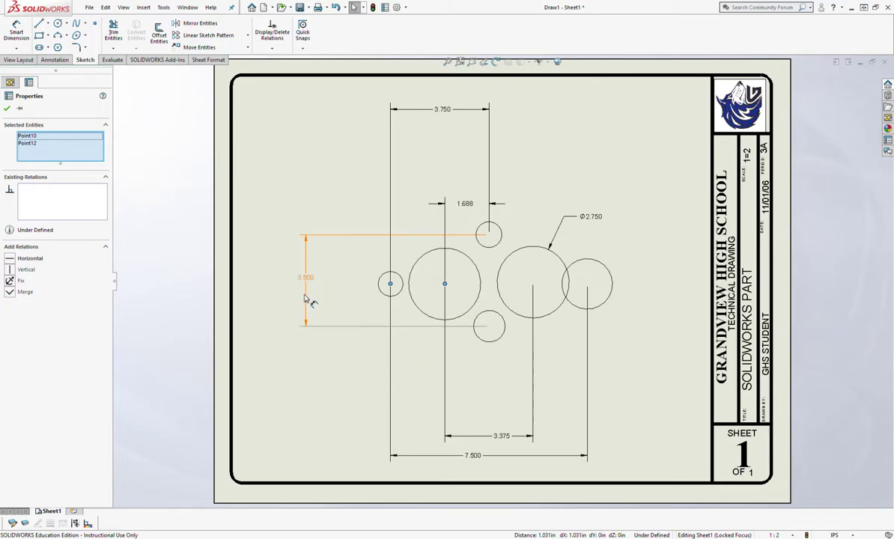
click(30, 259)
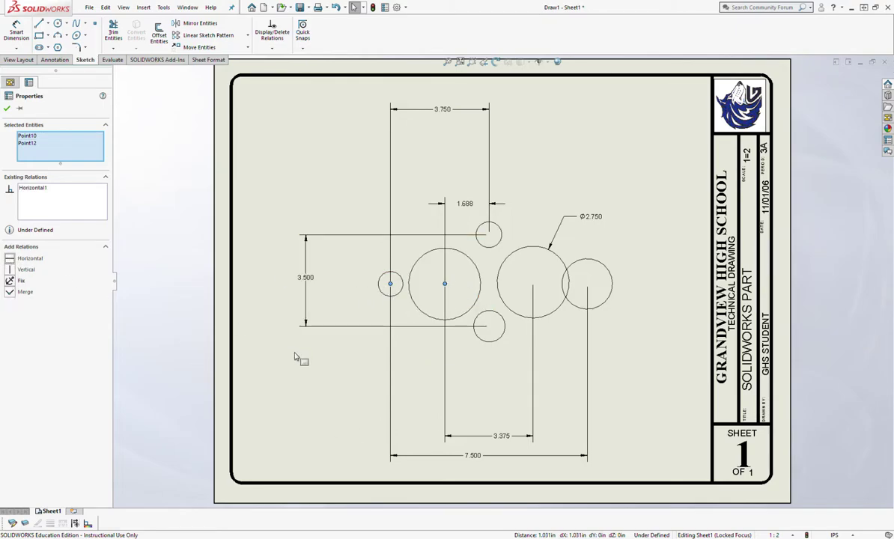
click(7, 110)
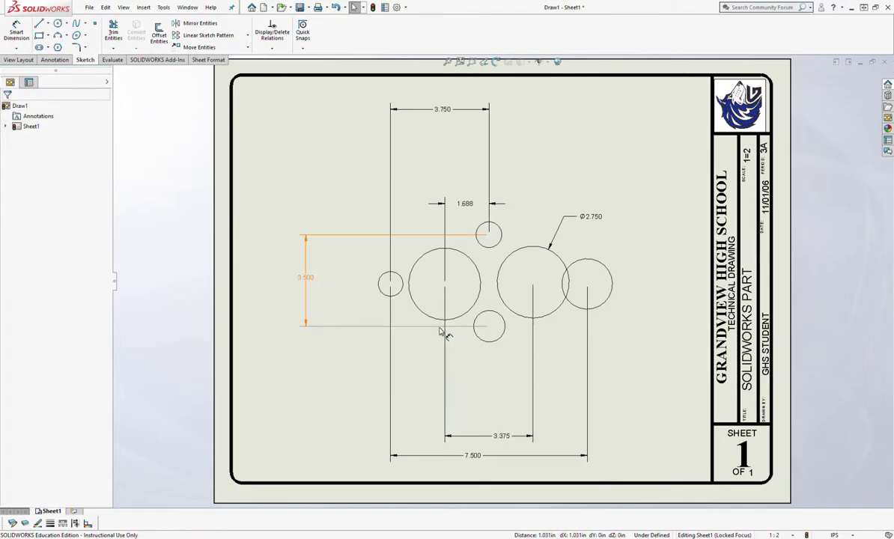
Step: Add a Horizontal relation between the centers of the two large circles
click(444, 283)
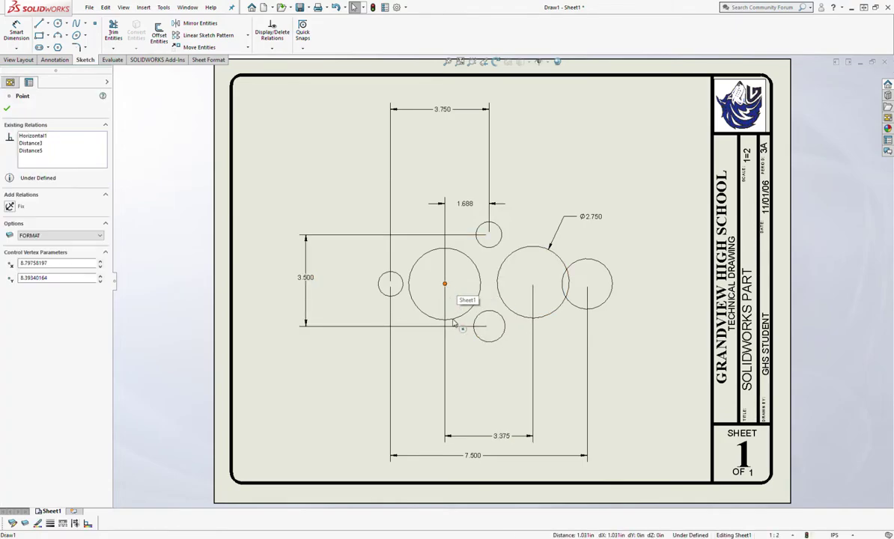
ctrl+click(533, 283)
click(10, 259)
click(356, 405)
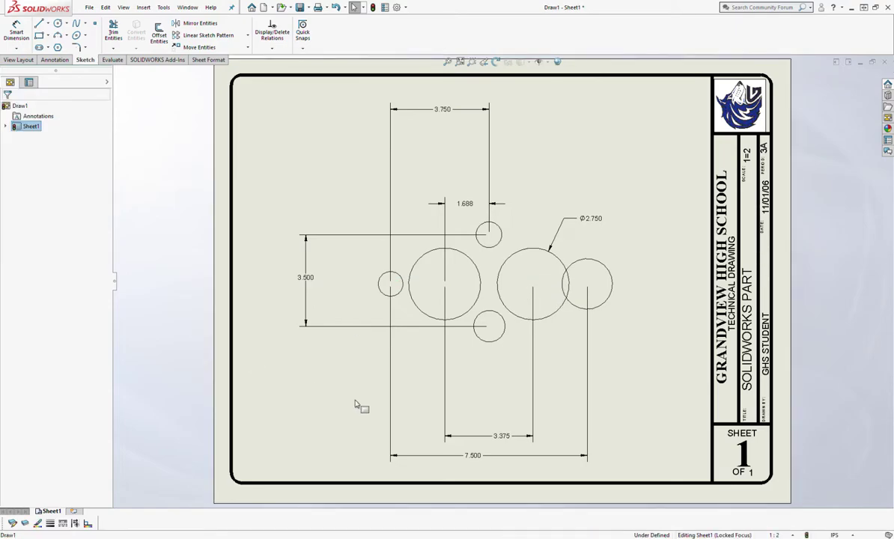
Step: Add a Horizontal relation between the right large circle's center and the rightmost circle's center
click(533, 284)
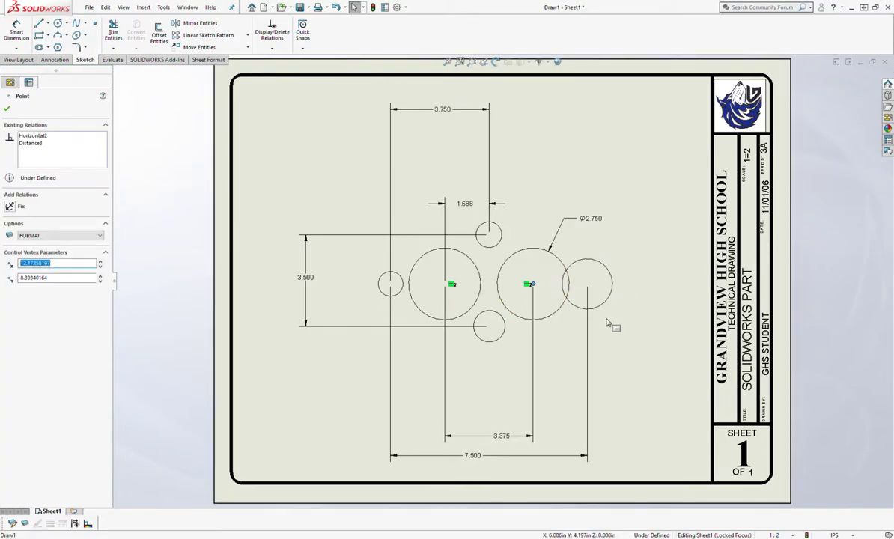
ctrl+click(588, 284)
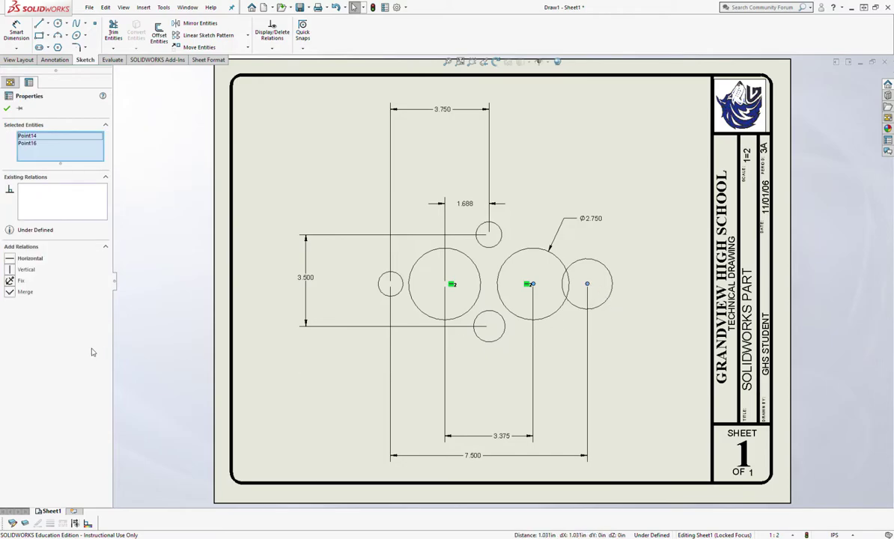
click(285, 414)
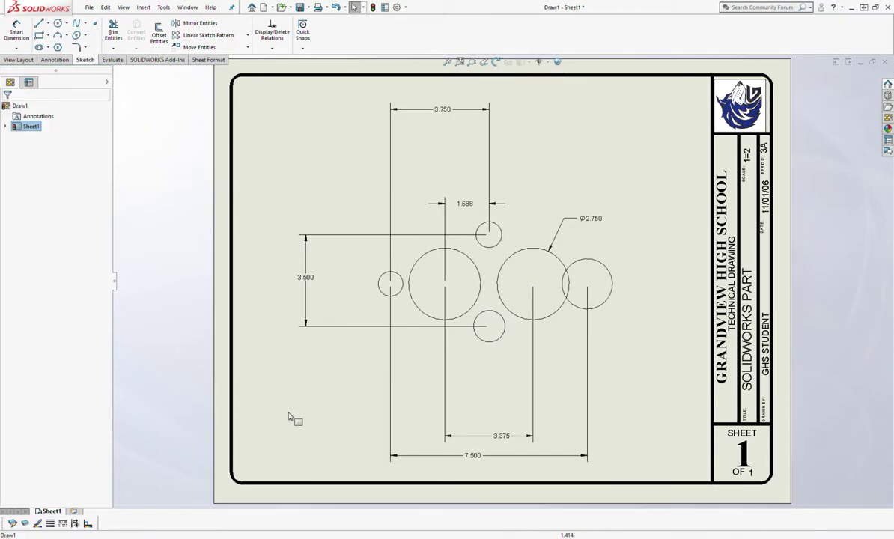
Step: Add a Vertical relation between the centers of the upper and lower small circles
click(489, 325)
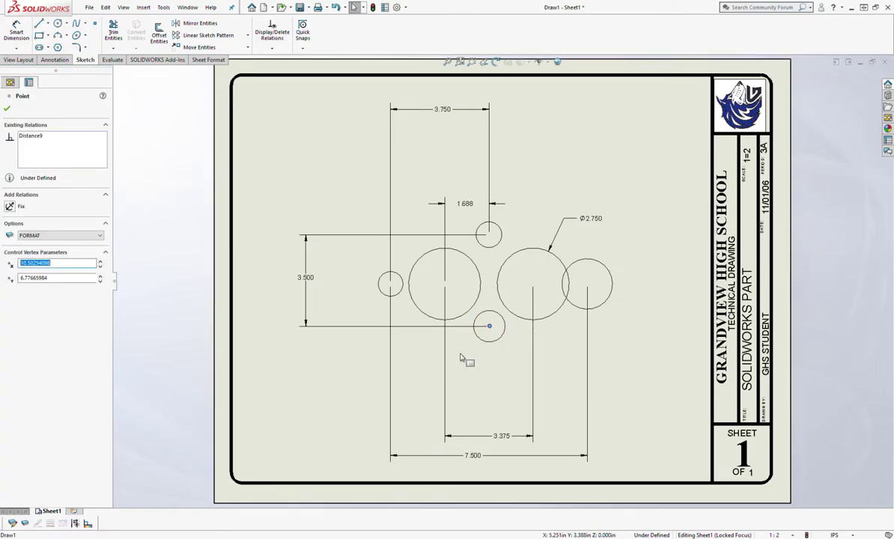
click(488, 235)
ctrl+click(489, 235)
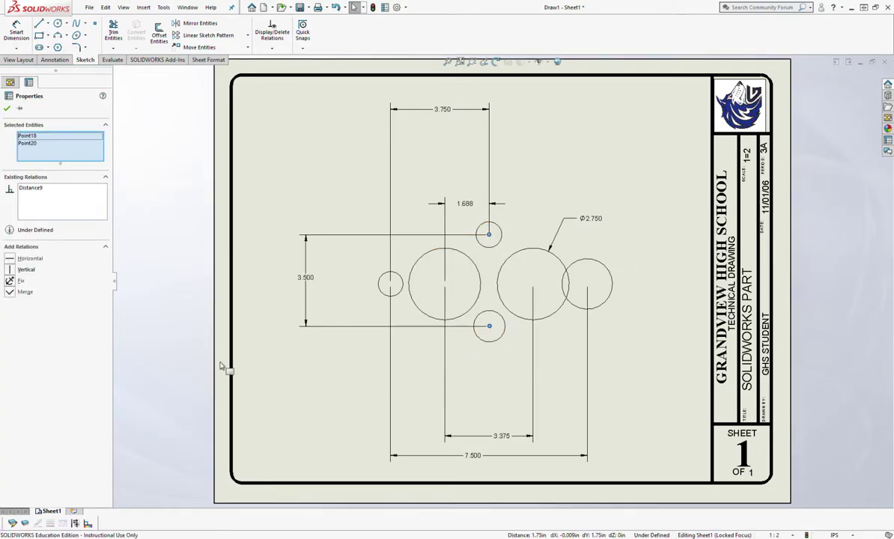
click(12, 271)
click(289, 457)
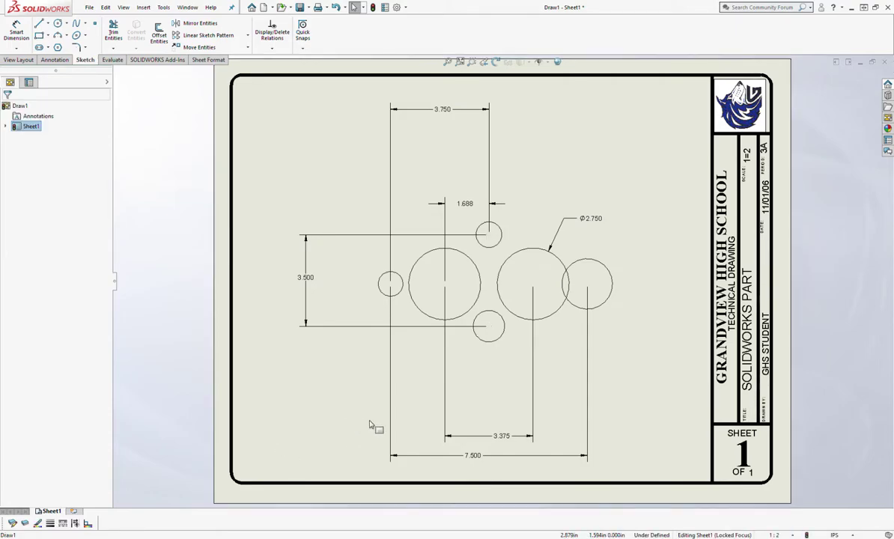
Step: Dimension the upper small circle's diameter as 0.75 in
click(17, 31)
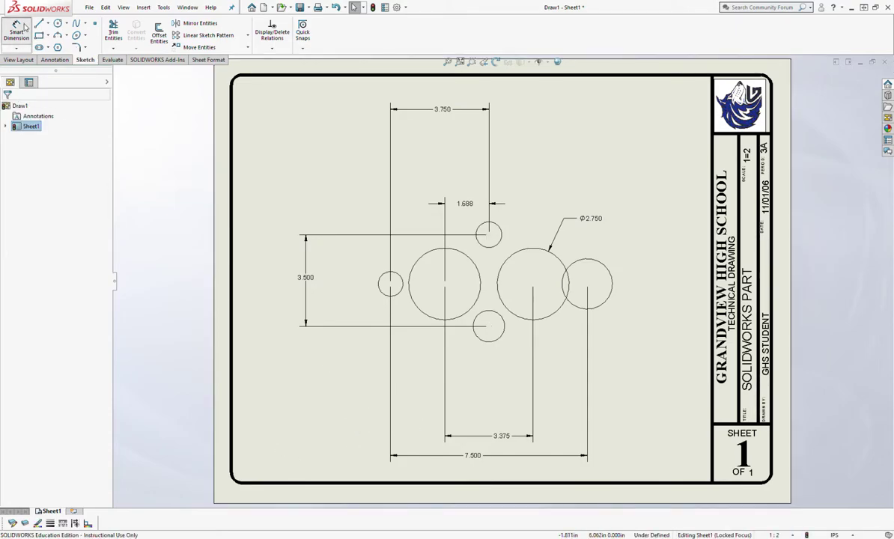
click(500, 232)
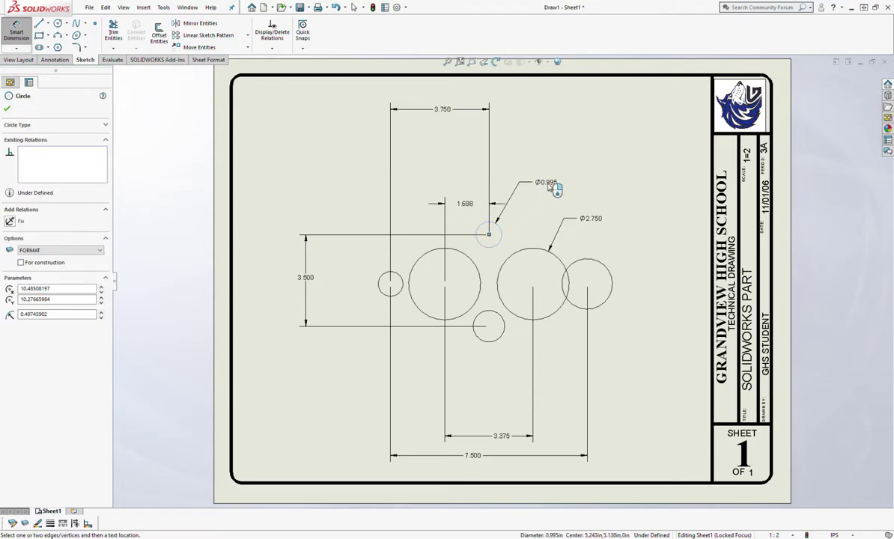
click(545, 182)
key(Escape)
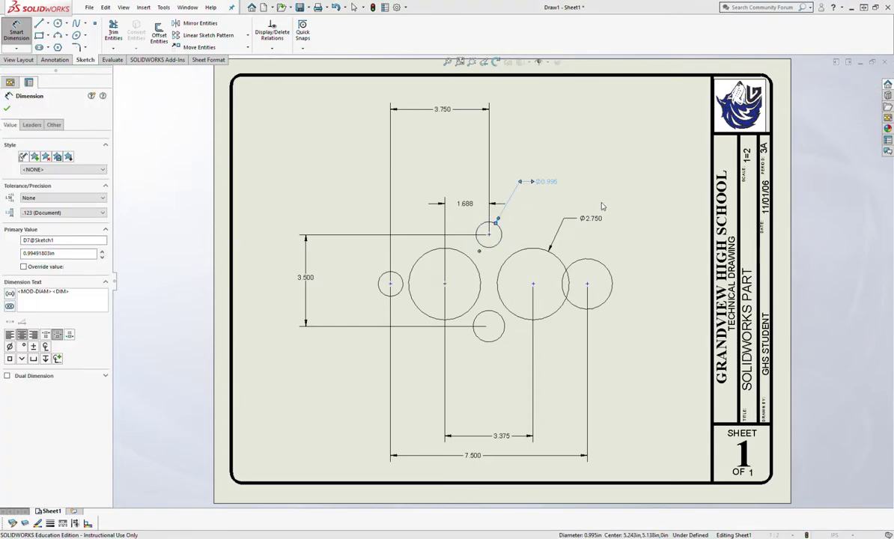
text(0.75)
key(Return)
key(Escape)
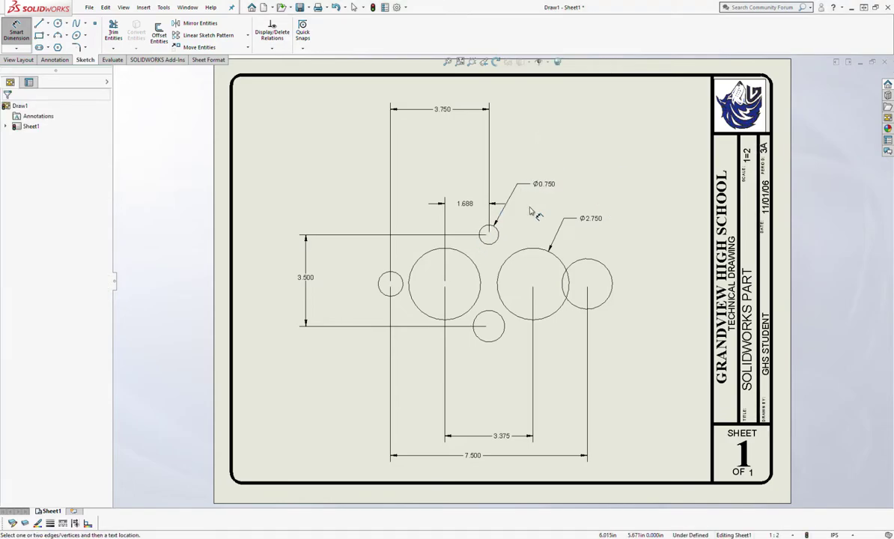
key(Escape)
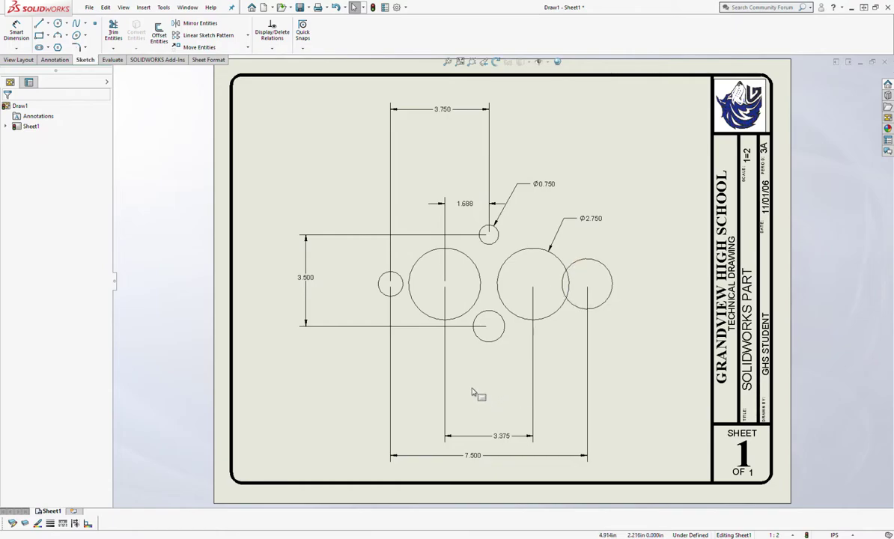
Step: Add an Equal relation among the upper, leftmost, lower and rightmost circles
click(487, 244)
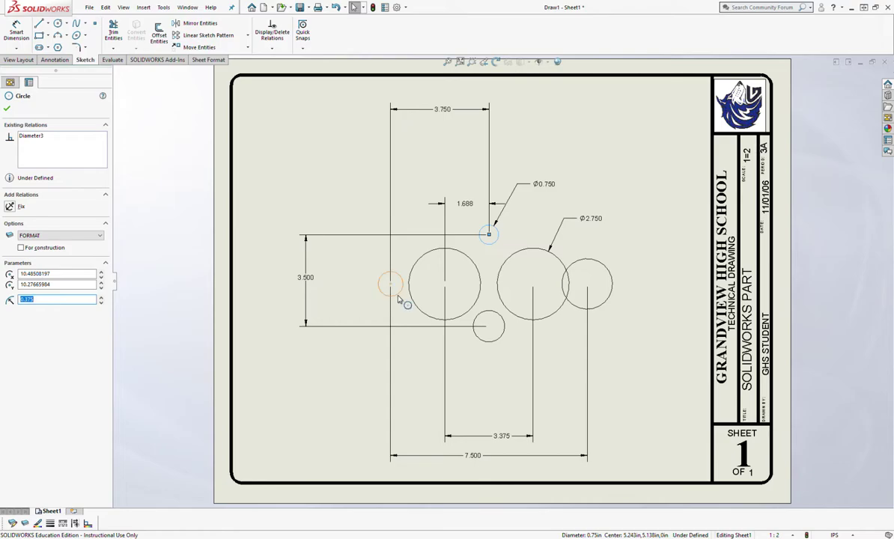
ctrl+click(381, 292)
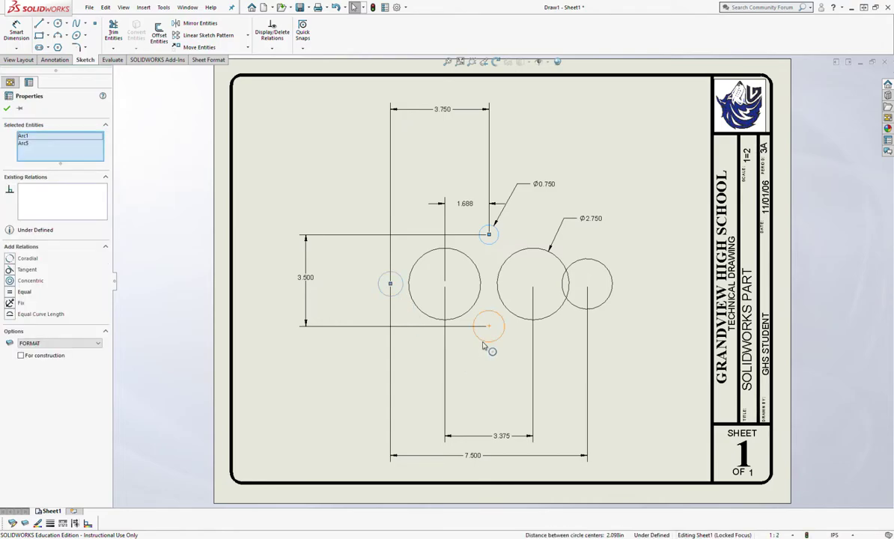
ctrl+click(485, 345)
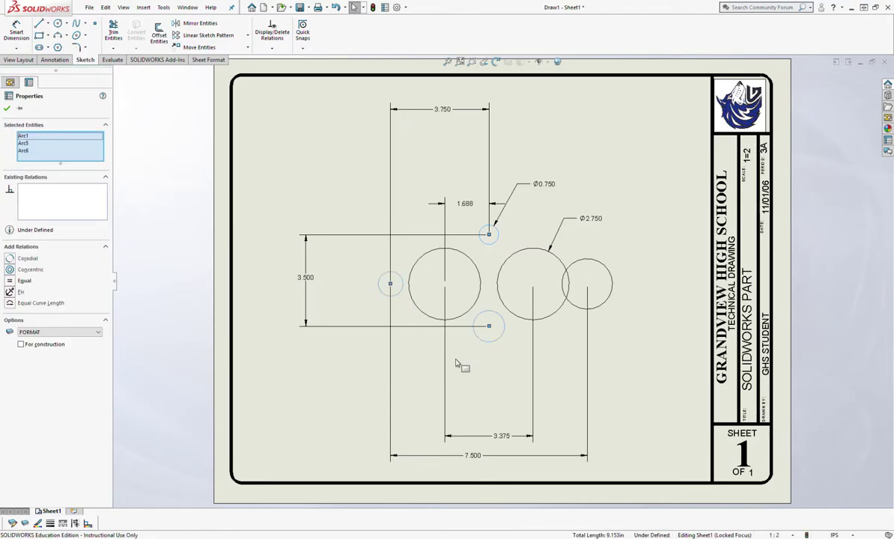
ctrl+click(562, 288)
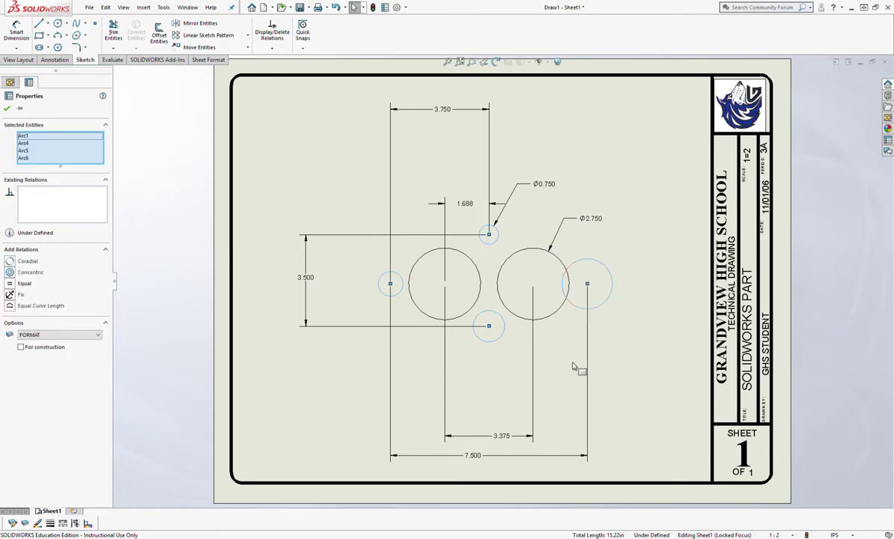
click(10, 286)
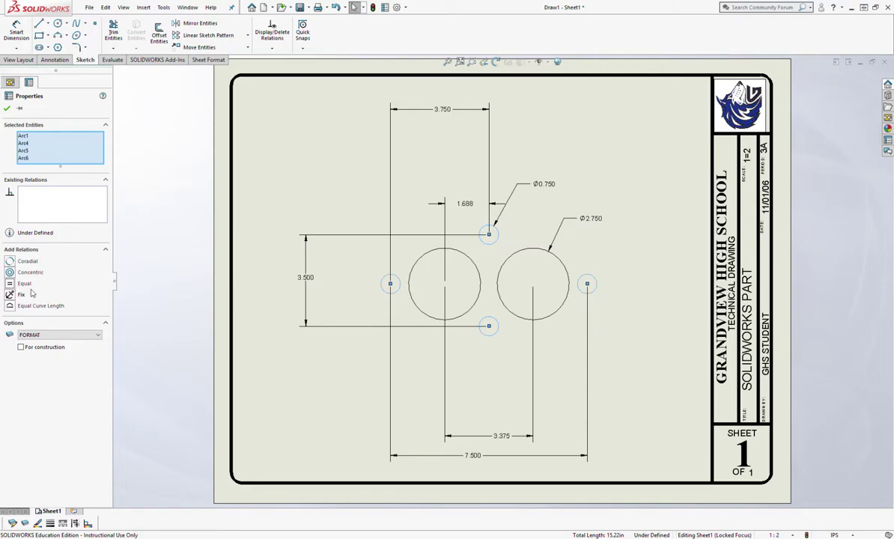
click(297, 176)
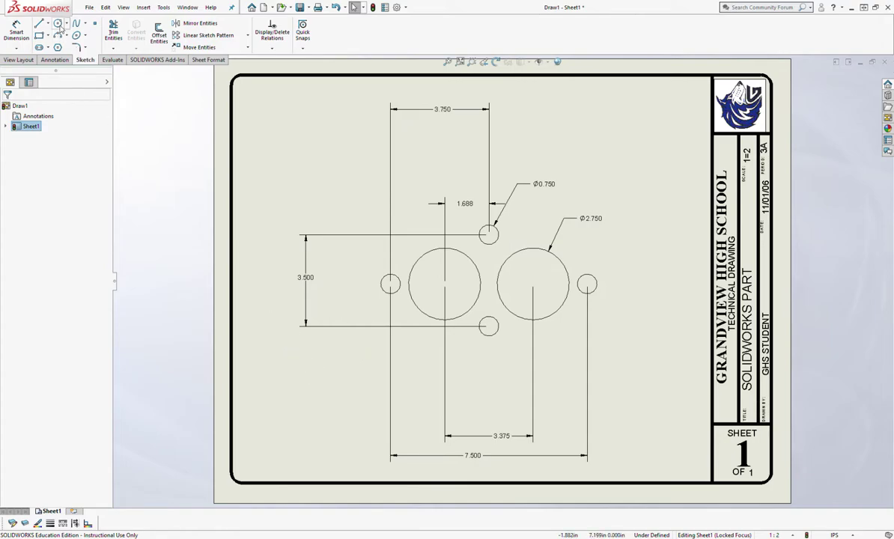
Step: Draw concentric circles around the leftmost small circle, radius about 1.05 in, and the left large circle, radius about 2.24 in
click(58, 23)
scroll(367, 310, down, 2)
scroll(601, 292, down, 2)
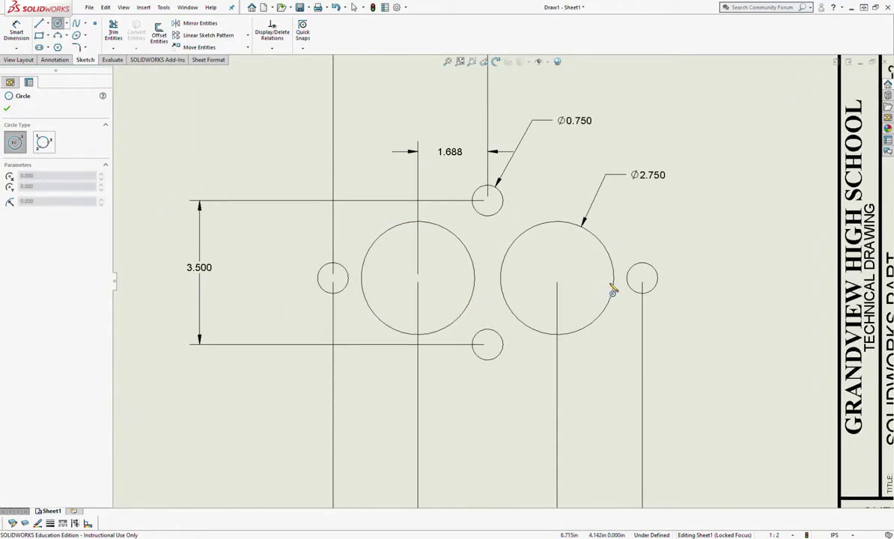
click(334, 280)
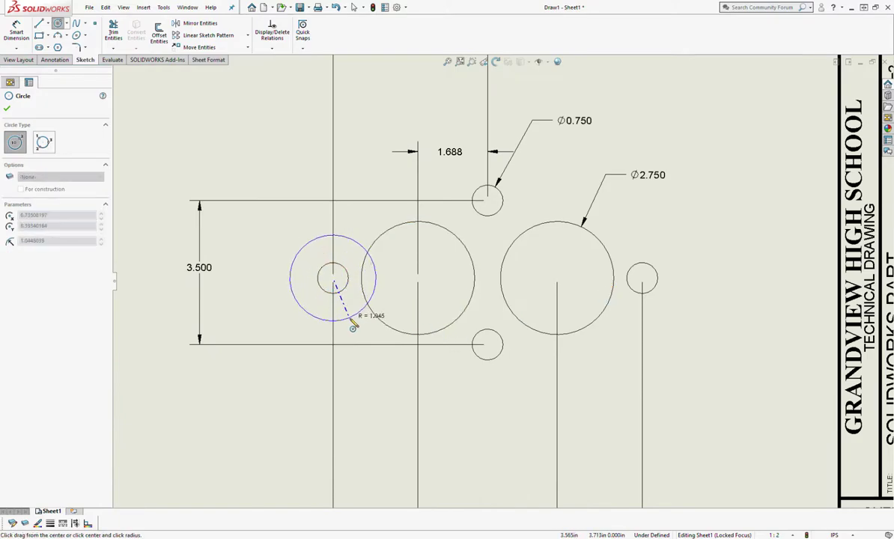
click(352, 317)
click(418, 280)
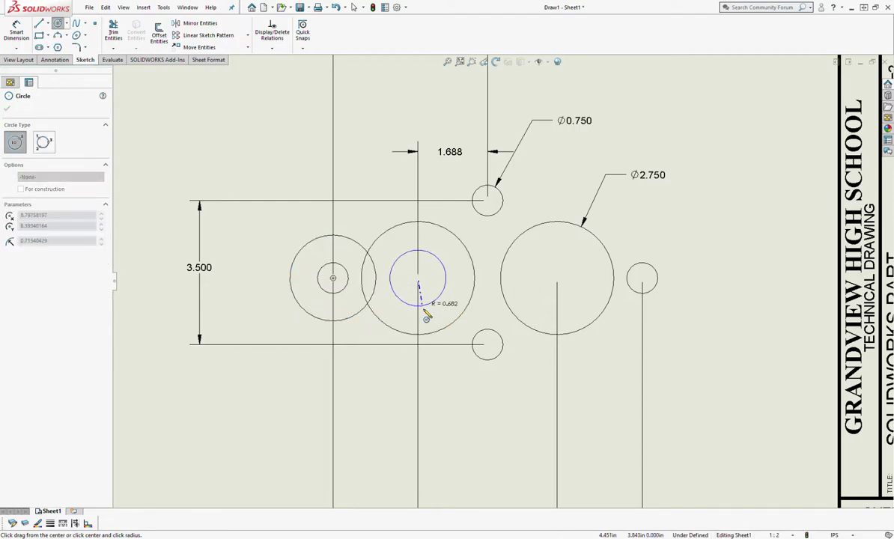
click(465, 388)
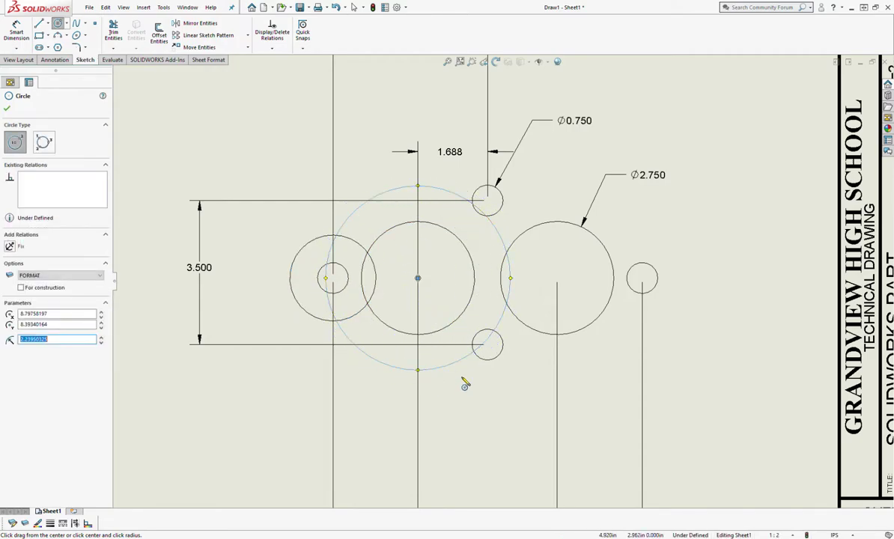
Step: Draw concentric circles around the lower small circle, radius about 0.85 in, and the right large circle, radius about 2.29 in
click(488, 344)
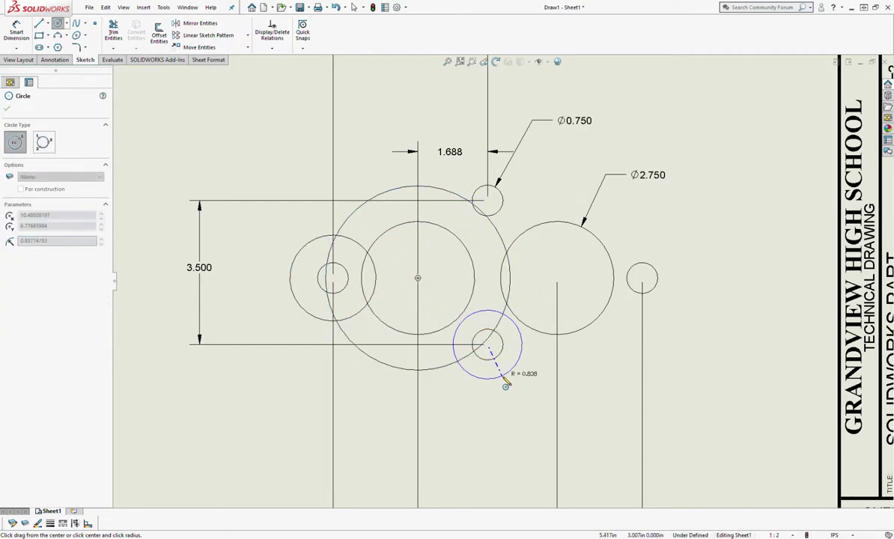
click(505, 378)
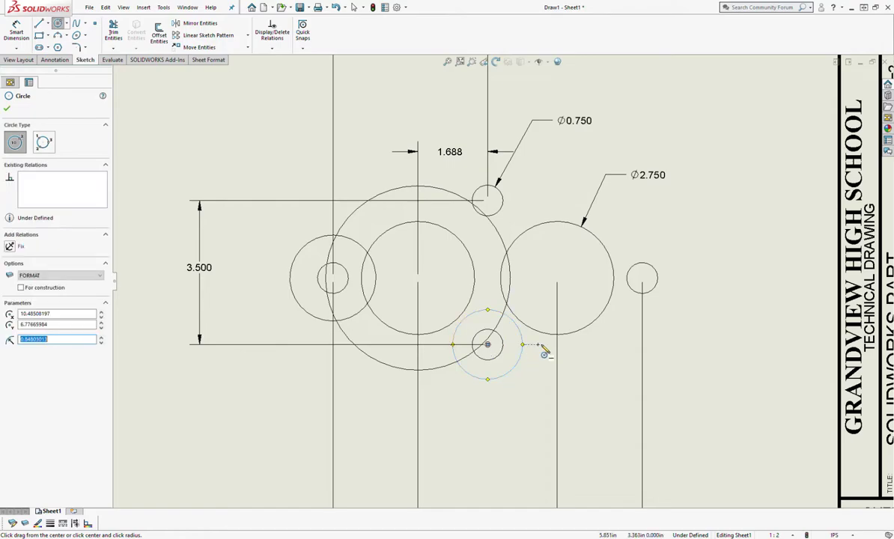
click(558, 280)
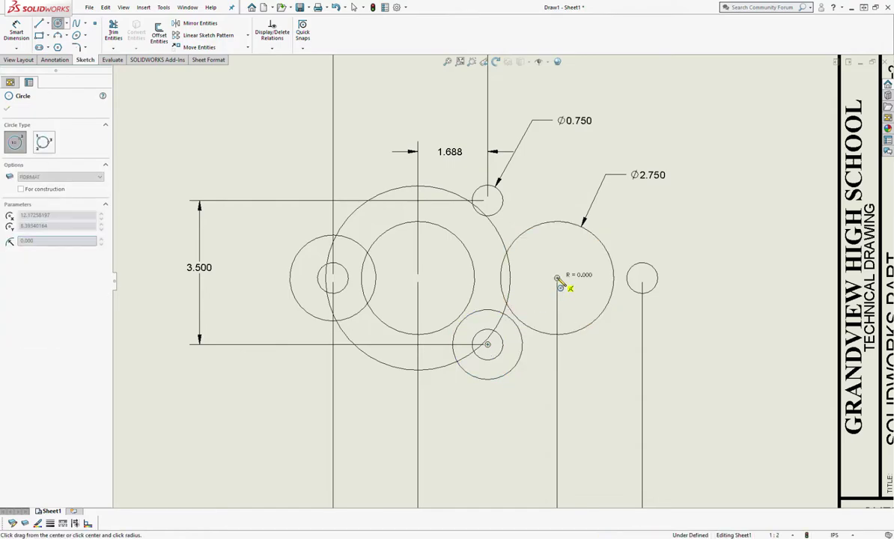
click(583, 367)
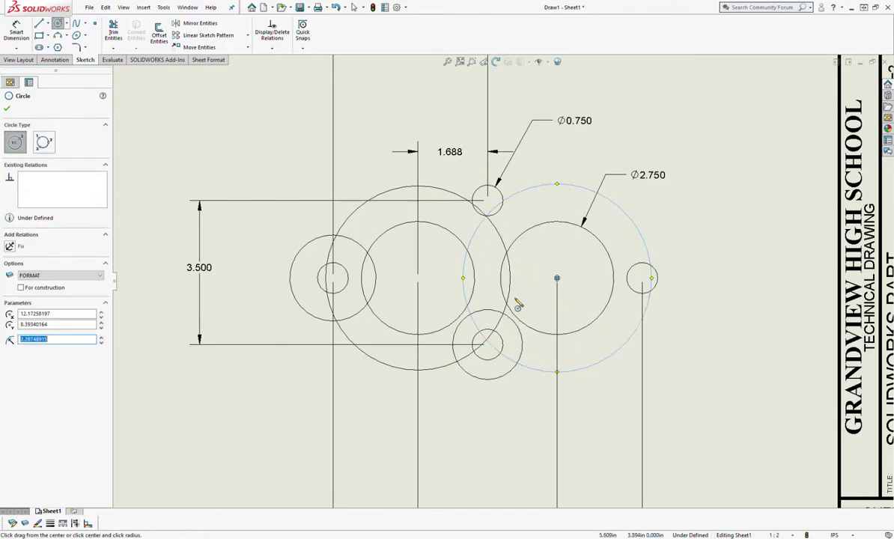
Step: Draw concentric circles around the upper small circle, radius about 0.94 in, and the rightmost small circle, radius about 1.16 in
click(487, 202)
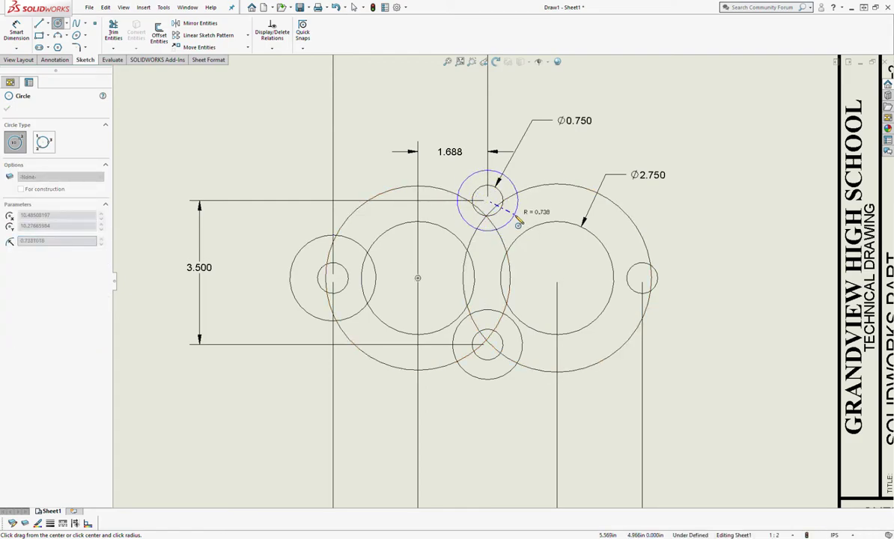
click(520, 223)
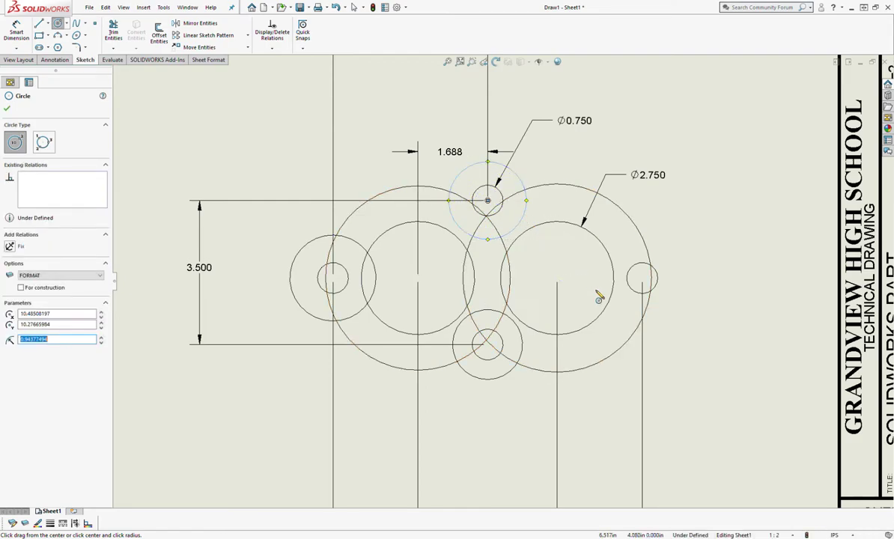
click(647, 285)
click(667, 322)
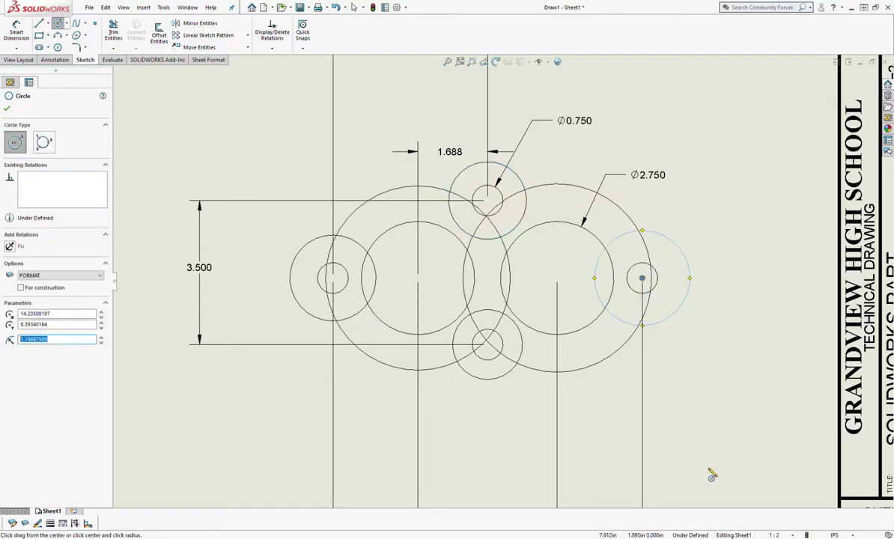
key(Escape)
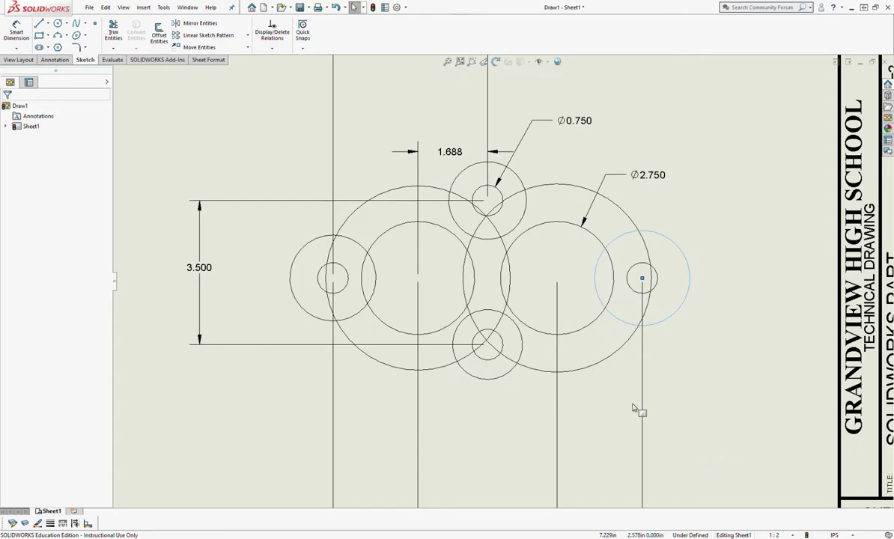
Step: Move the 2.750 diameter dimension text slightly and set the 1.688 dimension's precision to four decimal places
mouse_move(641, 189)
mouse_down()
mouse_move(632, 196)
mouse_move(649, 196)
mouse_up()
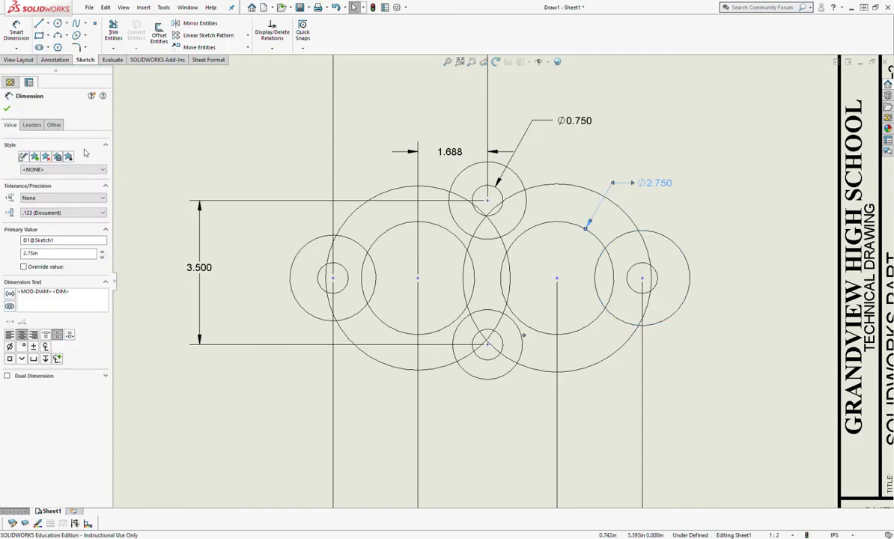
click(452, 153)
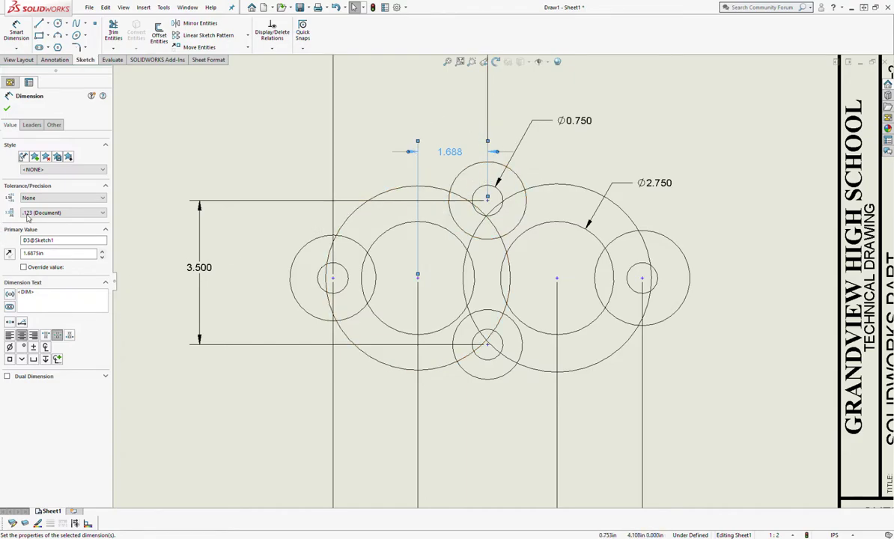
click(104, 214)
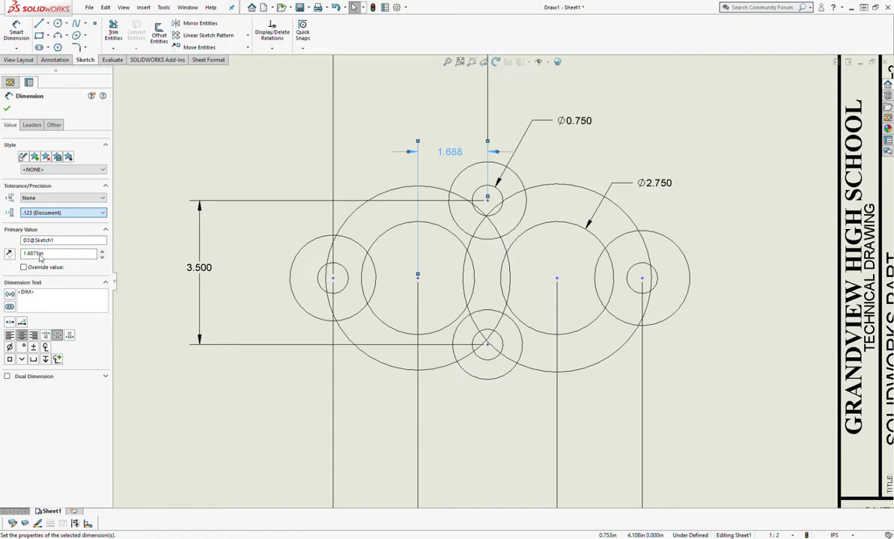
key(Down)
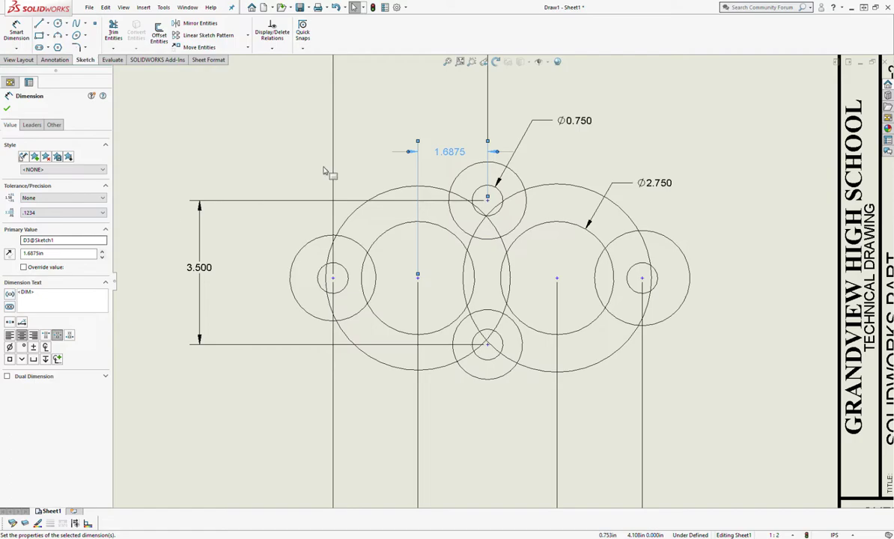
Step: Flip the arrowheads of the 1.6875 dimension to the inside of its extension lines
click(409, 154)
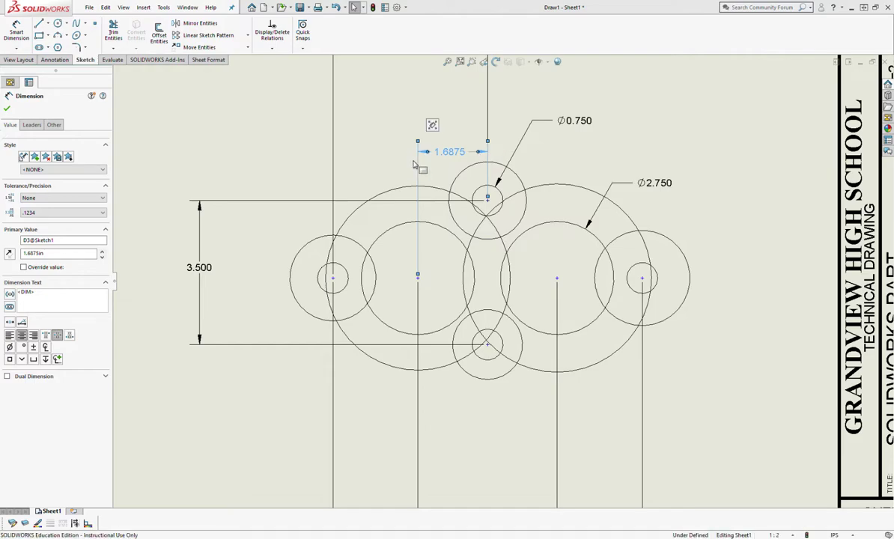
key(Escape)
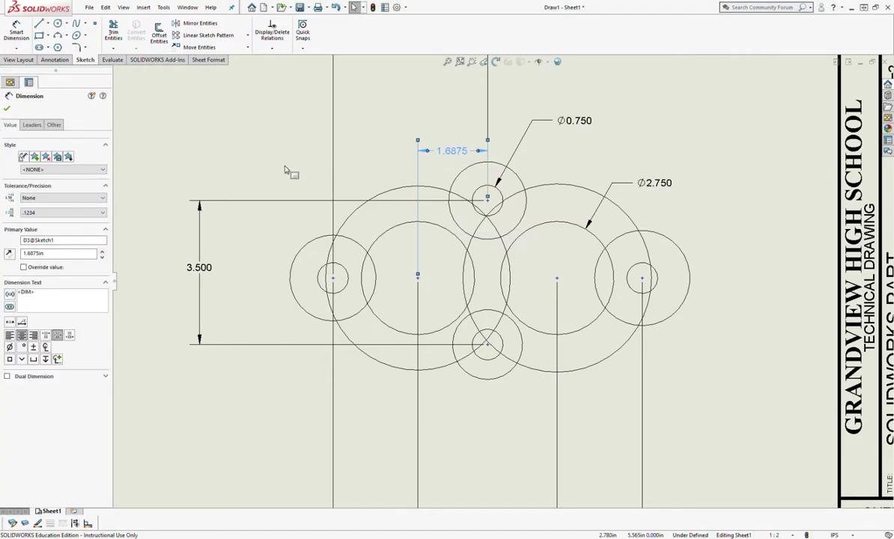
click(289, 226)
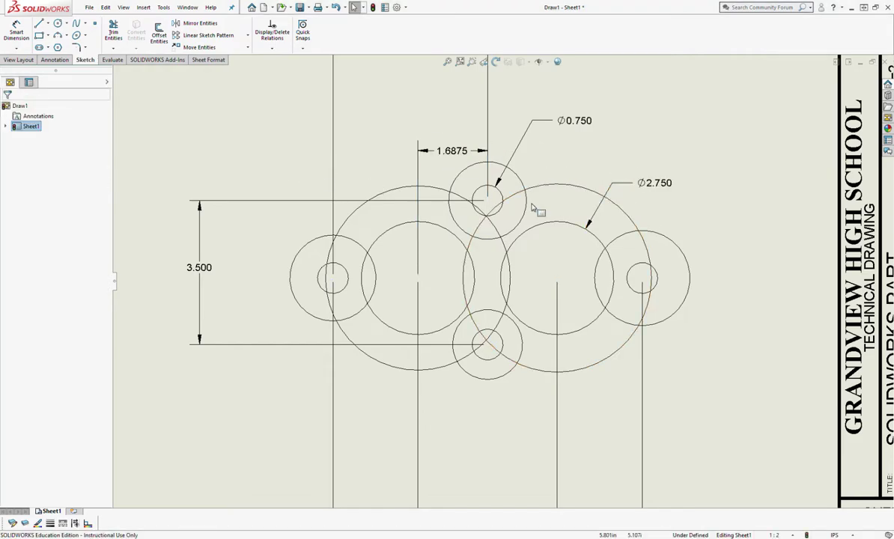
Step: Dimension the outer circle around the rightmost small circle with a diameter of 2 in
click(16, 31)
click(678, 249)
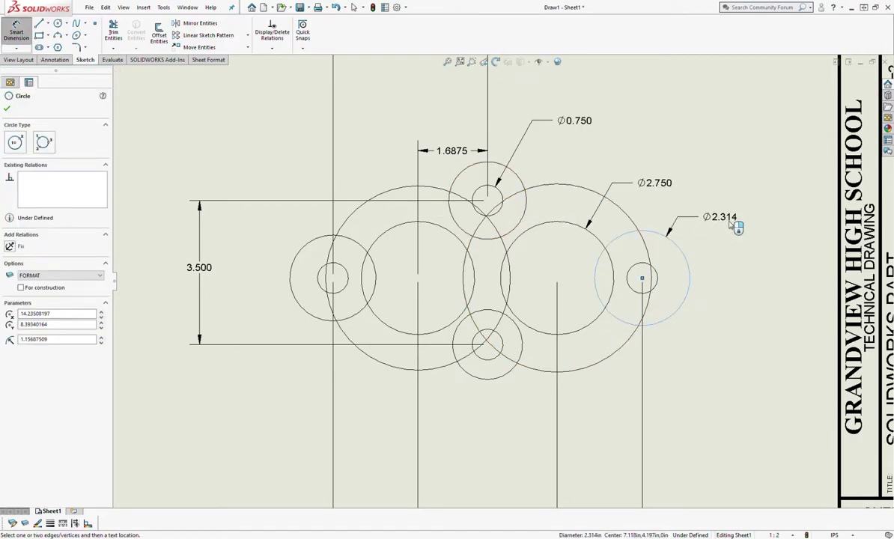
click(765, 223)
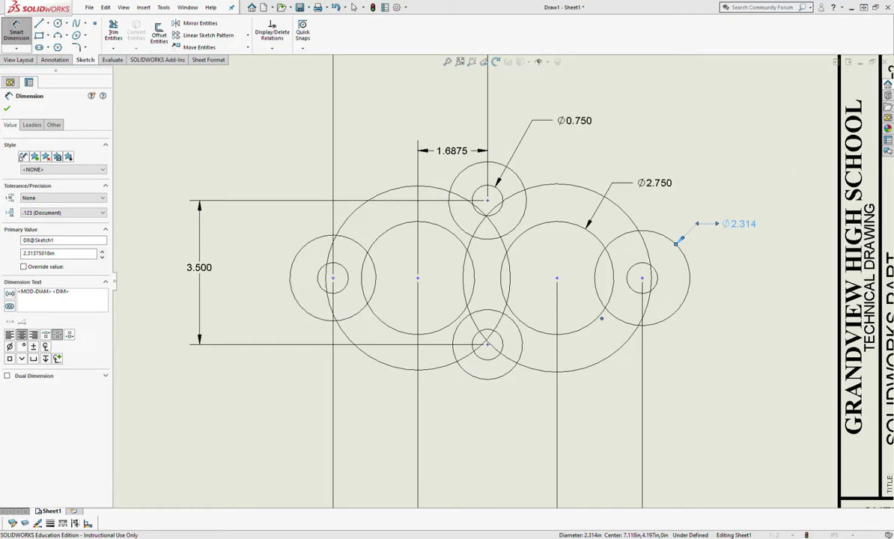
text(2)
key(Return)
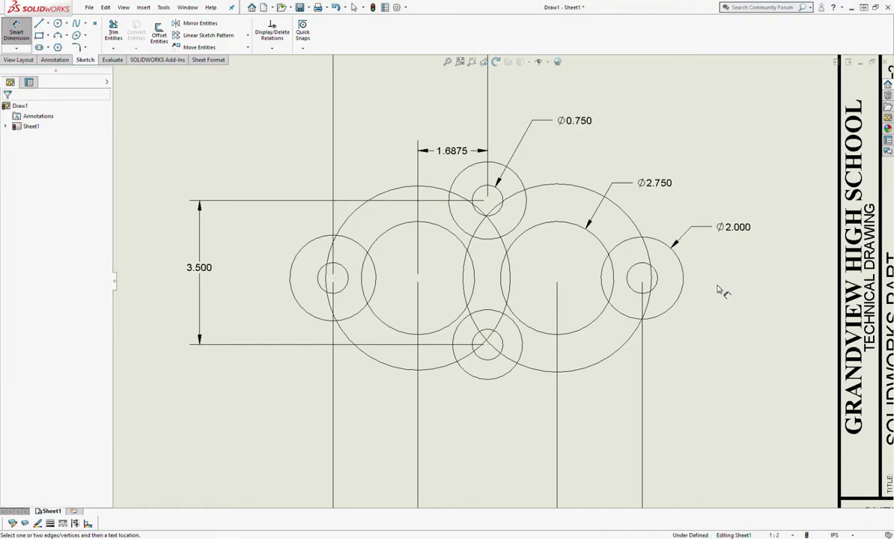
Step: Dimension the outer circle around the right large circle with a diameter of 4 in
click(591, 190)
click(672, 140)
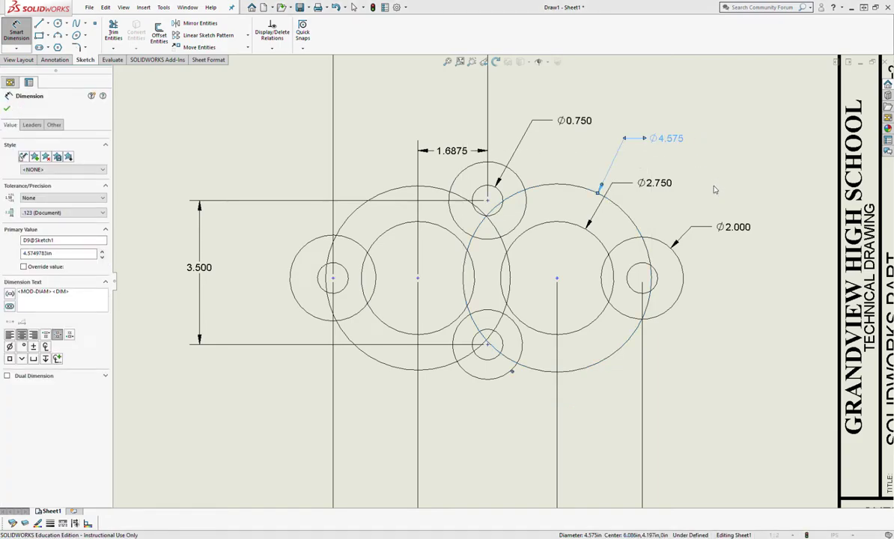
text(4)
key(Return)
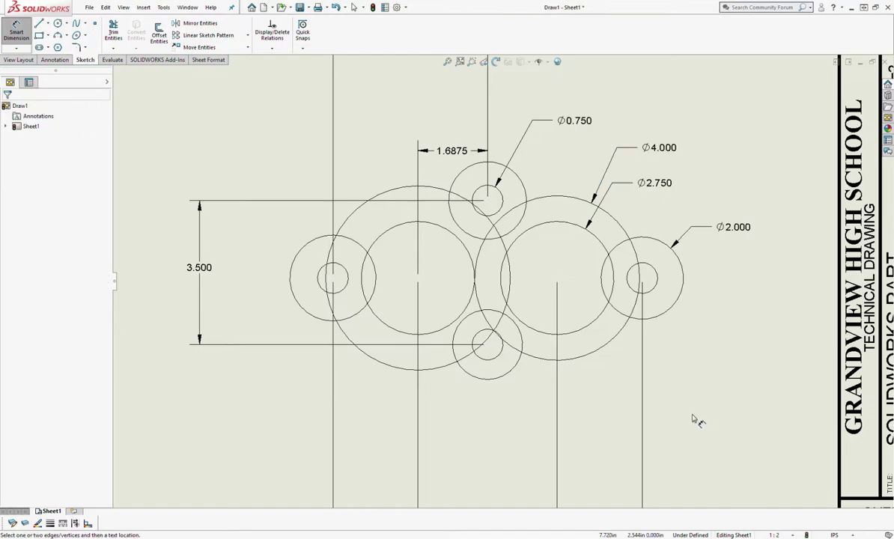
Step: Dimension the outer circle around the upper small circle with a diameter of 2.25 in
click(496, 166)
click(562, 102)
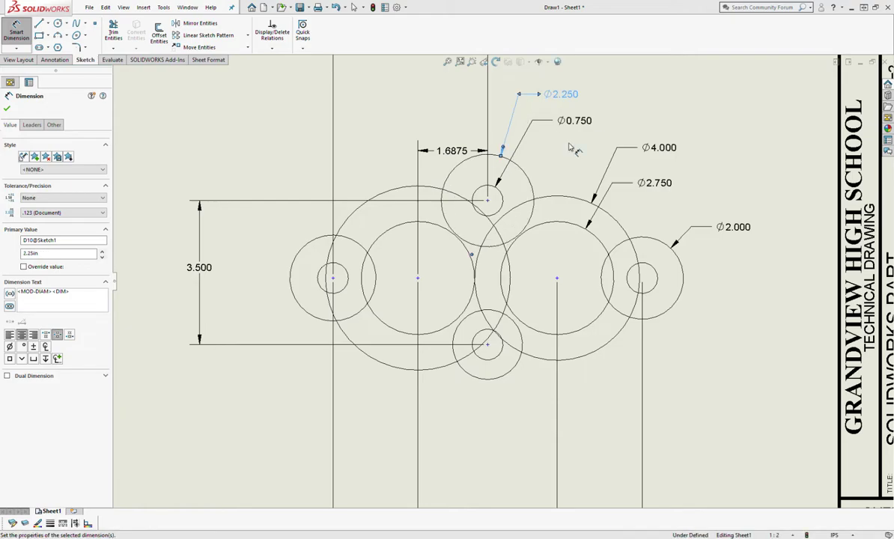
click(570, 166)
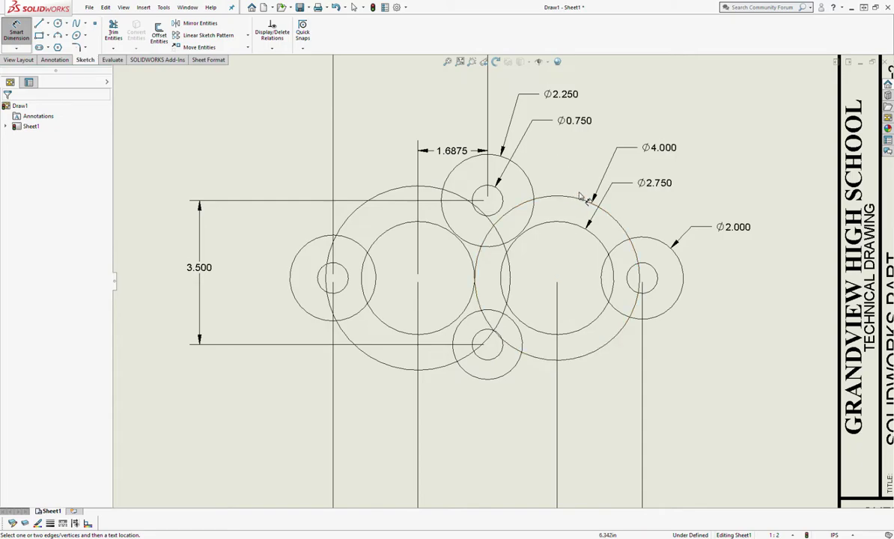
click(16, 32)
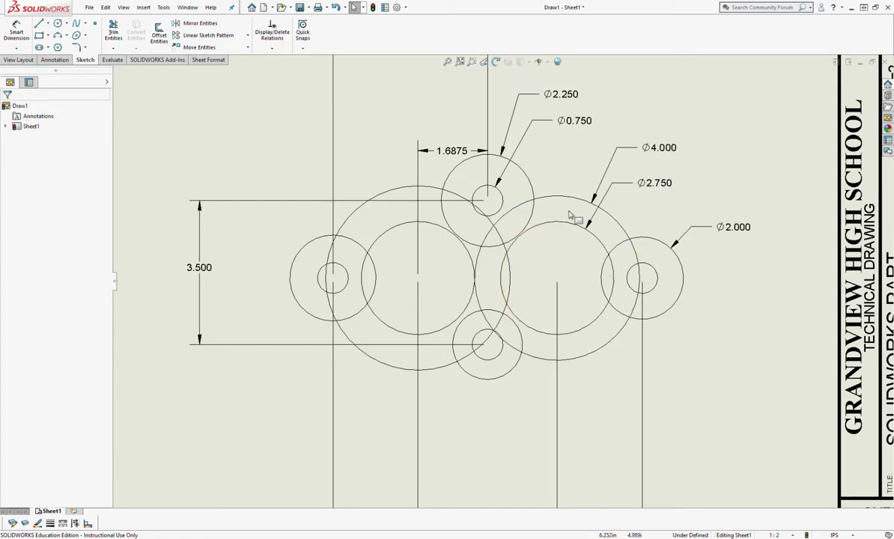
Step: Make the outer circles around the upper and lower small circles equal in size
click(531, 186)
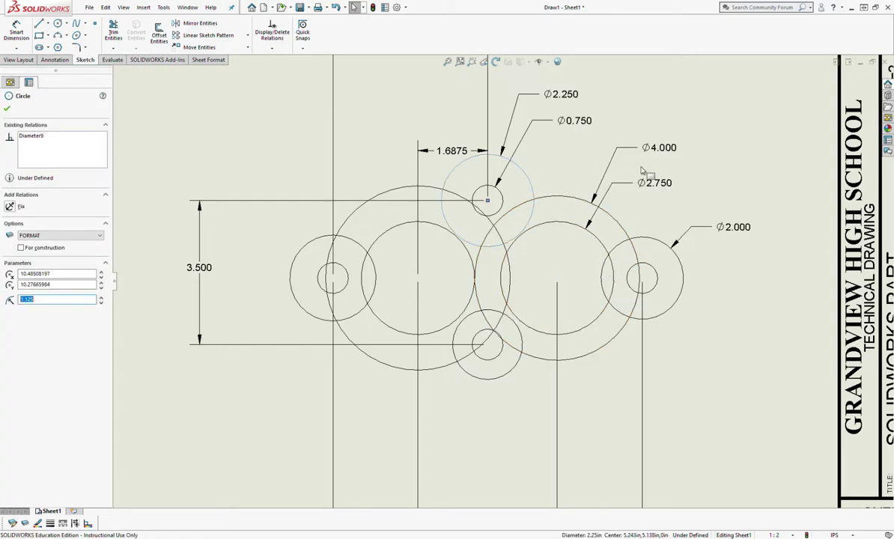
ctrl+click(513, 373)
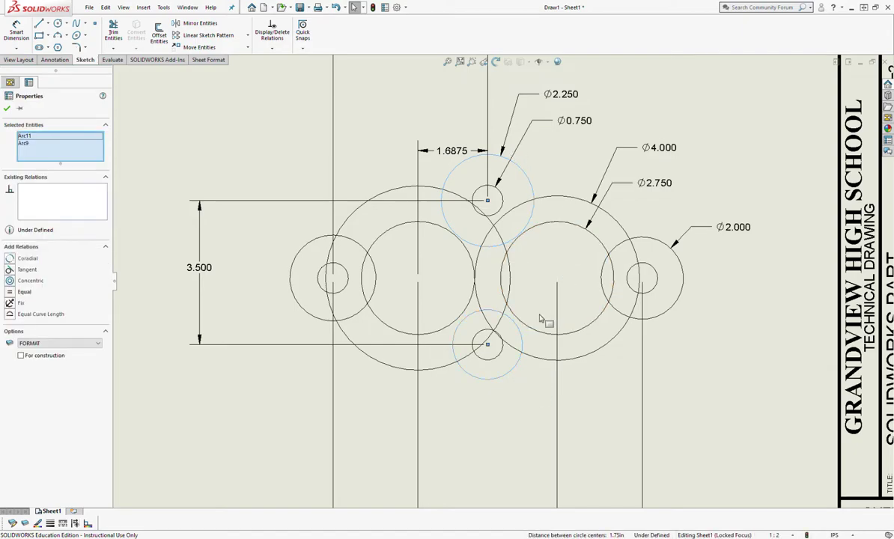
click(21, 292)
click(225, 486)
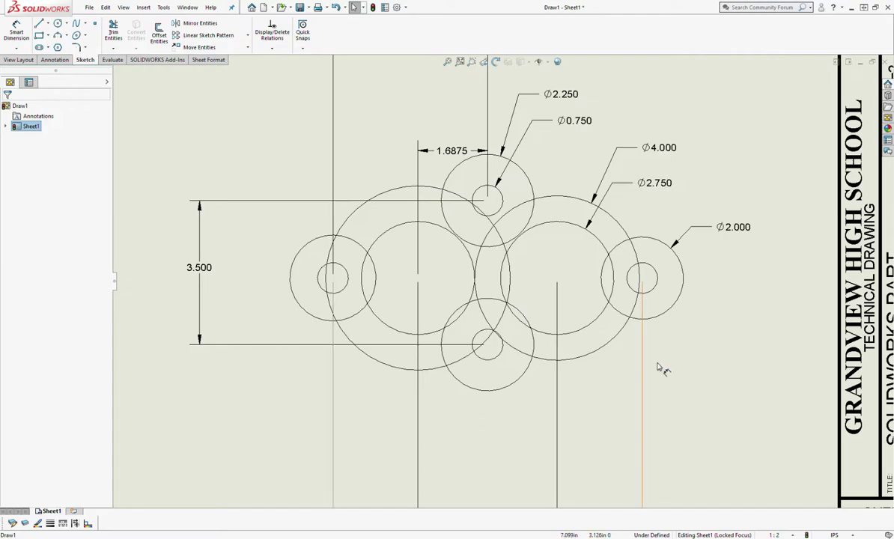
Step: Make the outer circles around the rightmost and leftmost small circles equal in size
click(675, 307)
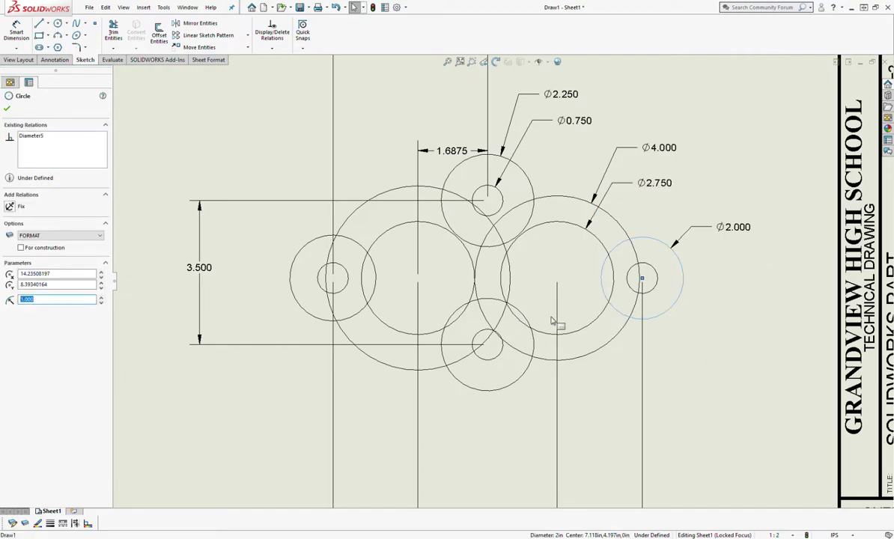
ctrl+click(308, 310)
click(23, 292)
click(202, 421)
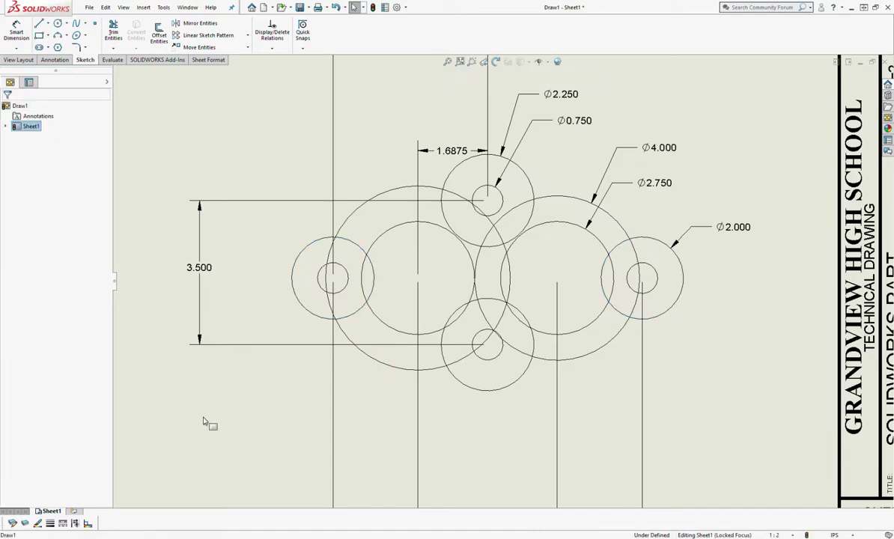
Step: Apply an Equal relation between the outer circles around the right and left large circles
click(587, 362)
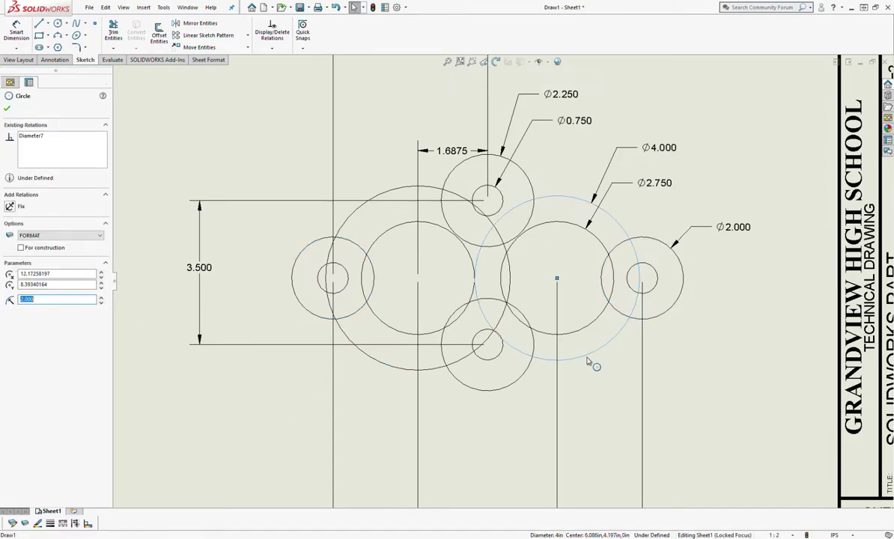
ctrl+click(439, 371)
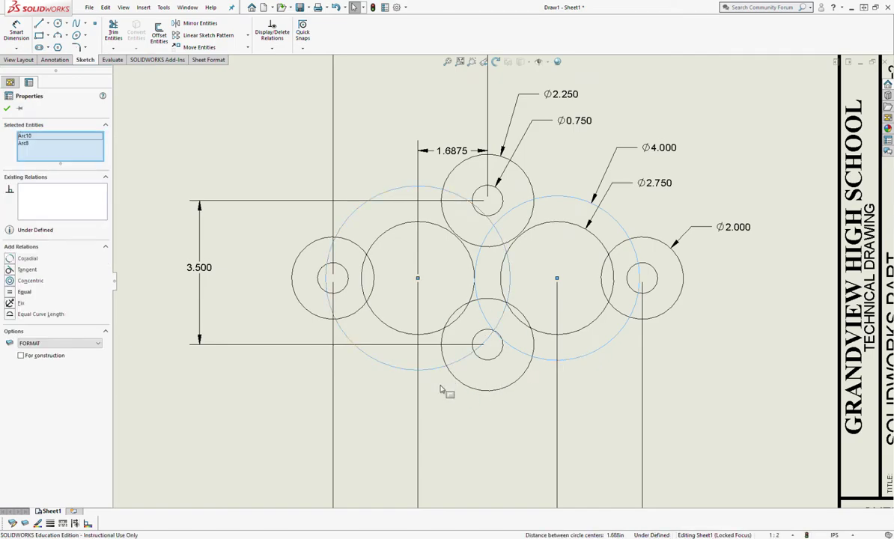
click(10, 292)
click(243, 397)
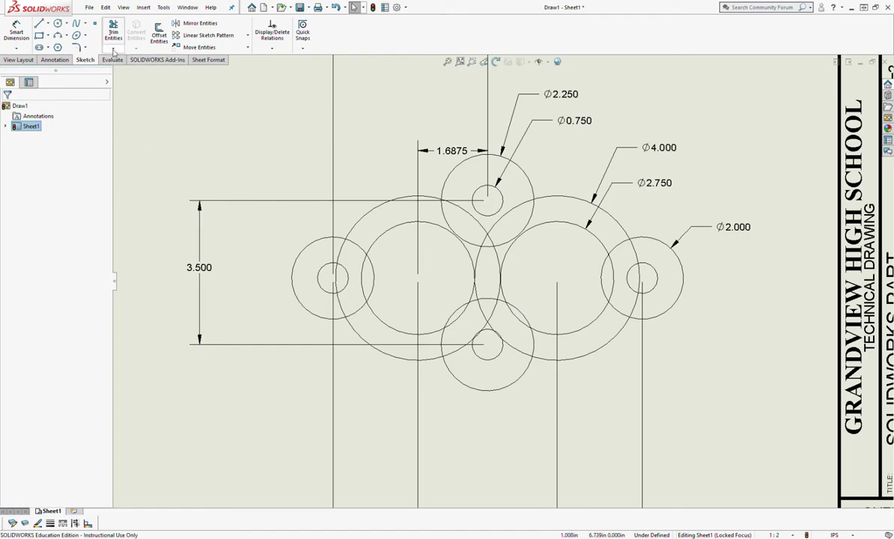
Step: Trim to closest the overlapping arcs where the leftmost outer circle crosses the left large outer circle, leaving an open lobe
click(113, 32)
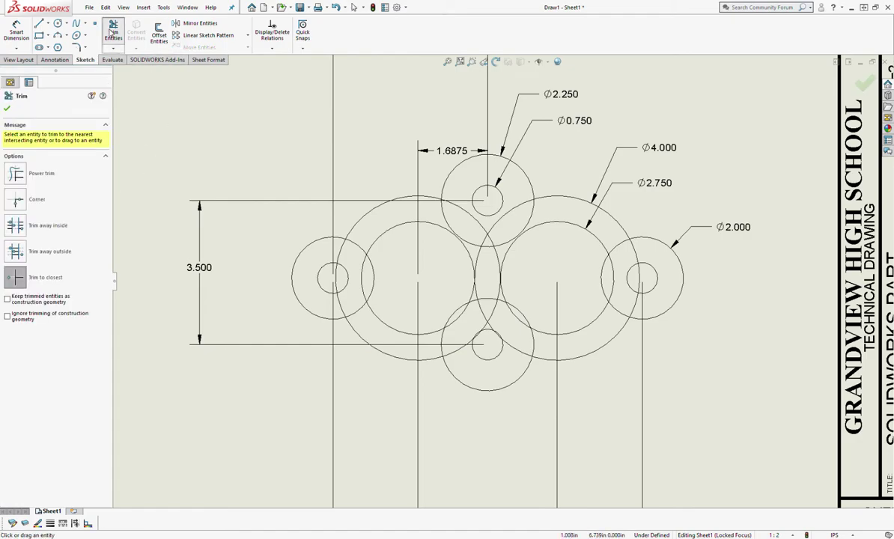
click(26, 281)
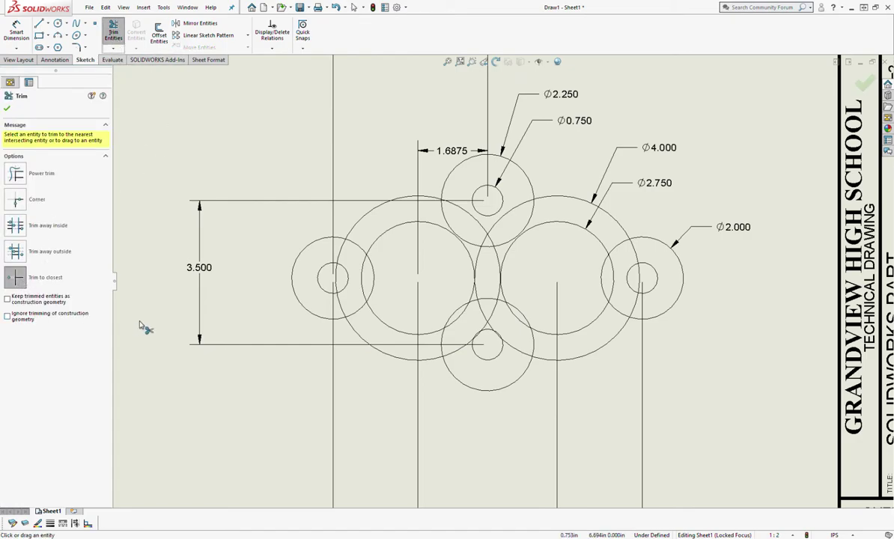
scroll(350, 310, down, 5)
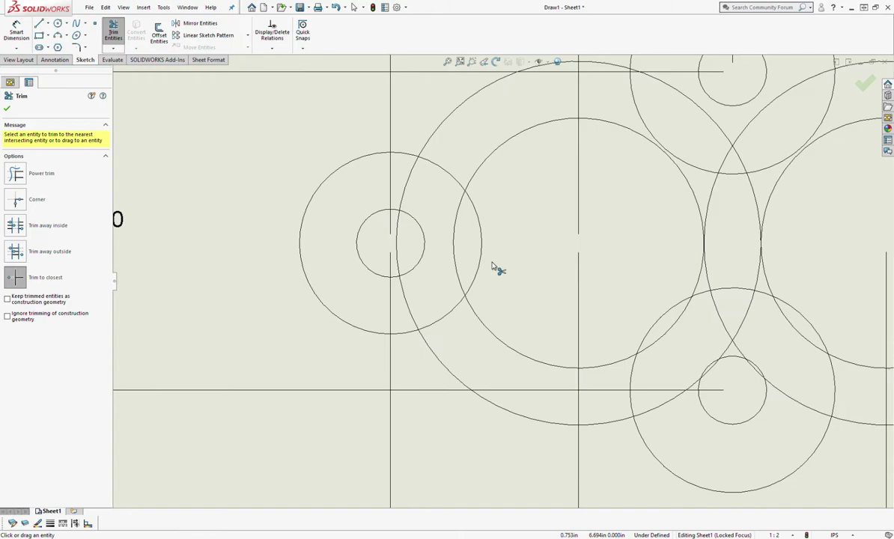
click(414, 178)
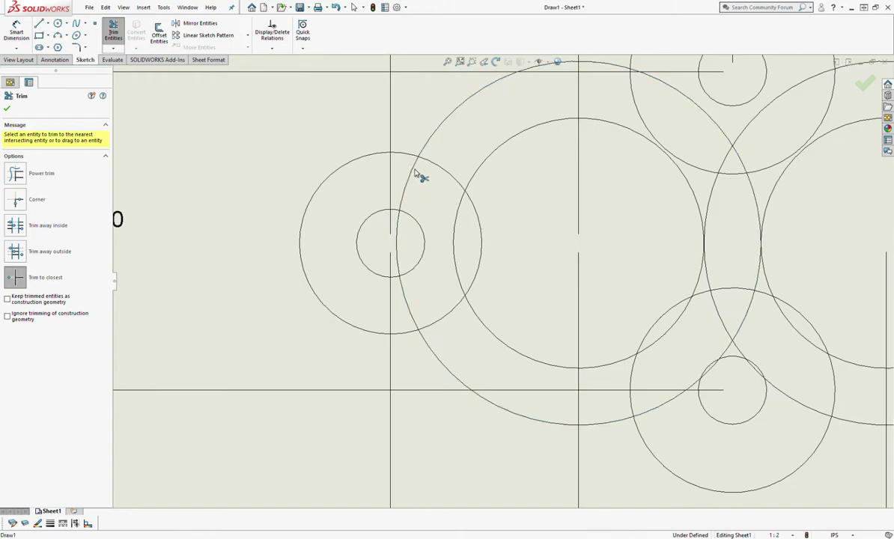
click(401, 243)
click(407, 303)
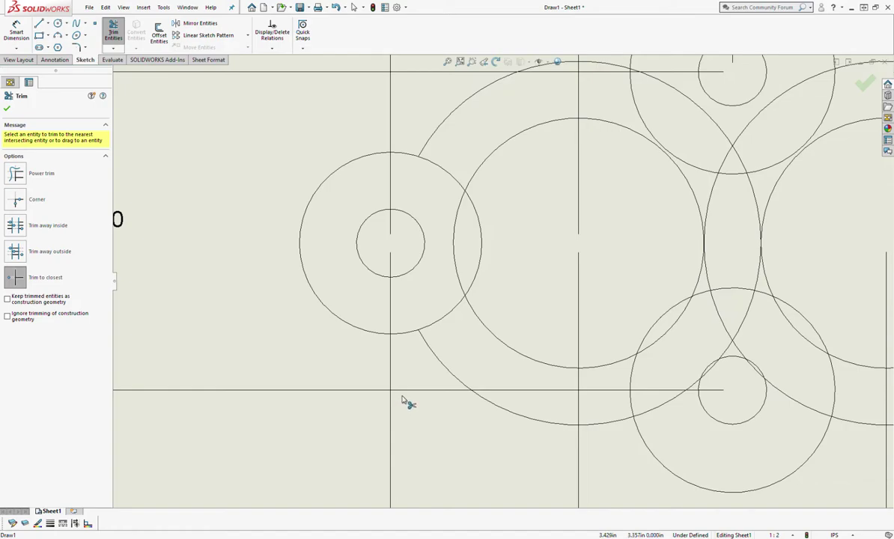
click(480, 268)
click(435, 171)
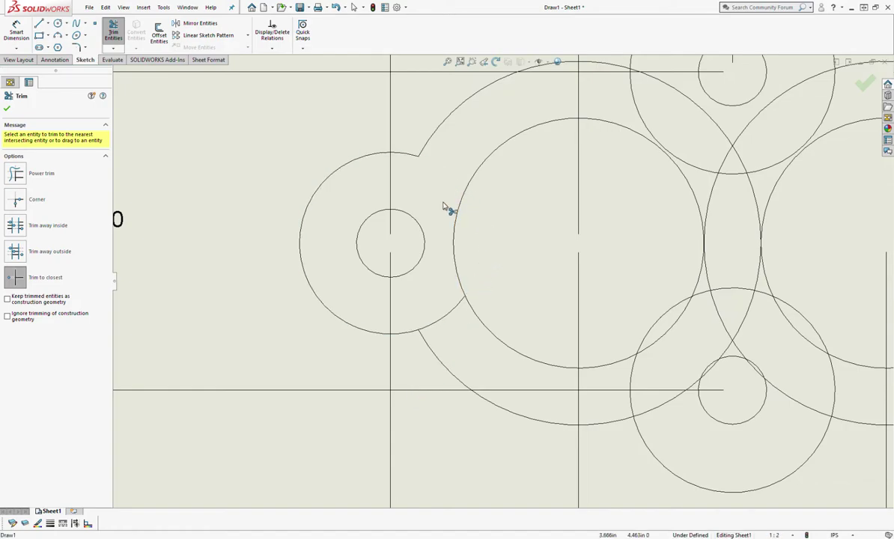
click(452, 317)
Step: Trim away the arcs of the upper outer circle and large outer circles that overlap inside the upper lobe
scroll(740, 204, up, 2)
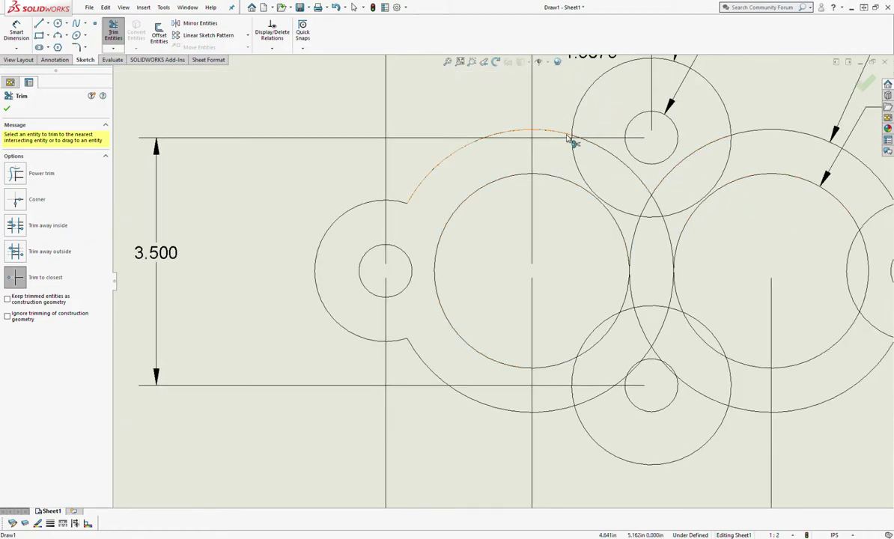
click(575, 159)
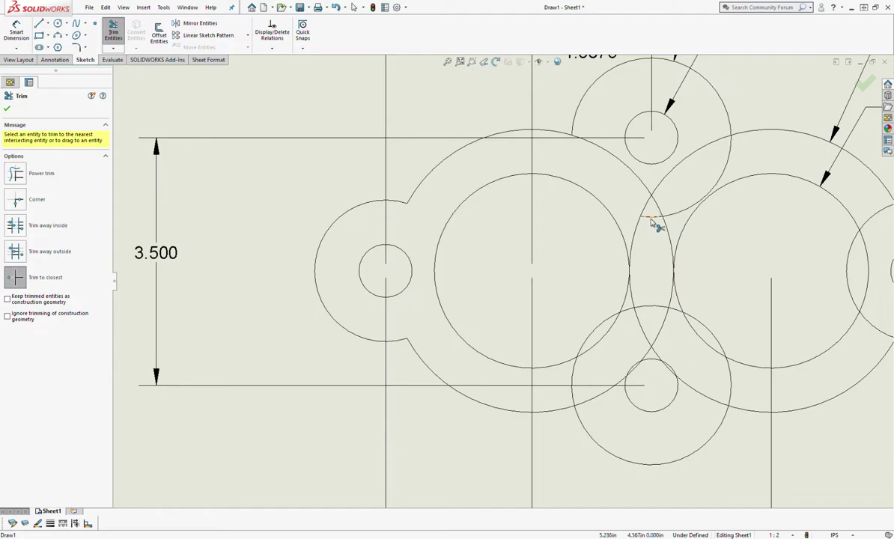
click(638, 212)
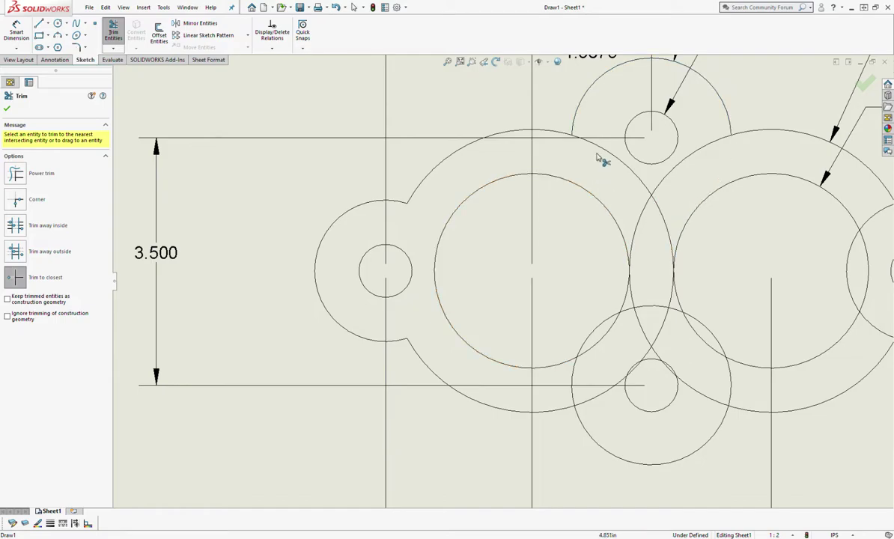
click(676, 170)
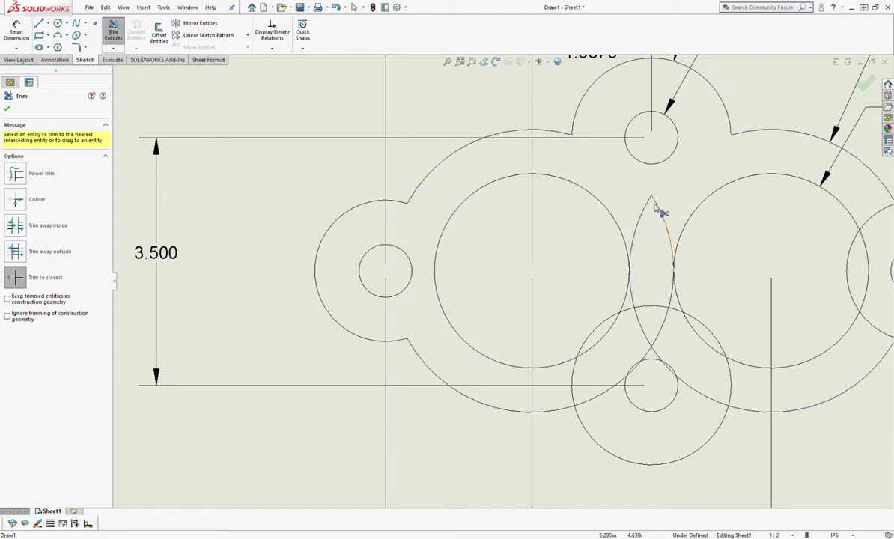
Step: Trim away the overlapping arcs inside the lower lobe, including the inner part of the lower outer circle
click(601, 399)
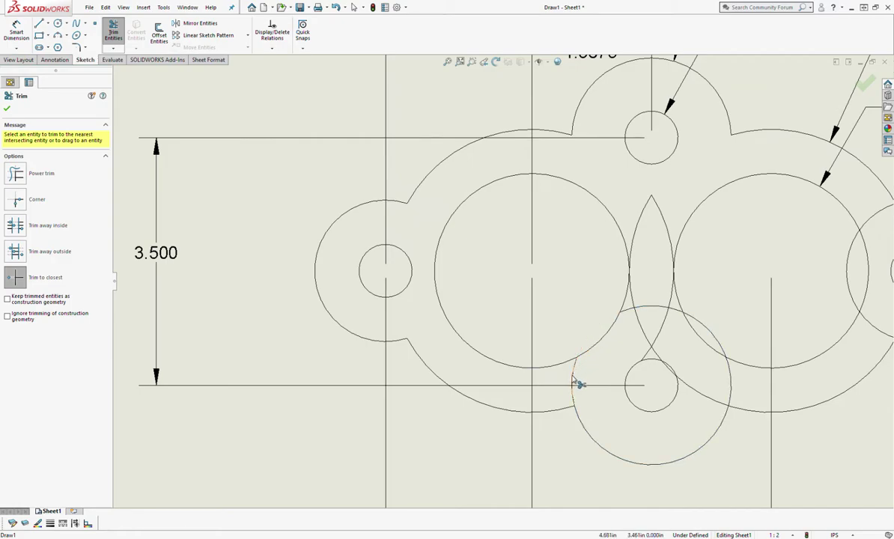
click(648, 311)
click(679, 314)
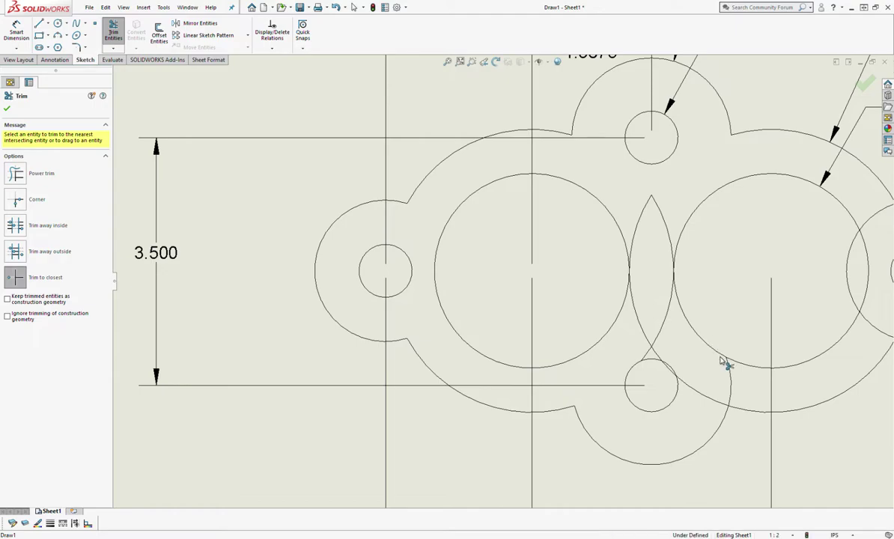
click(730, 382)
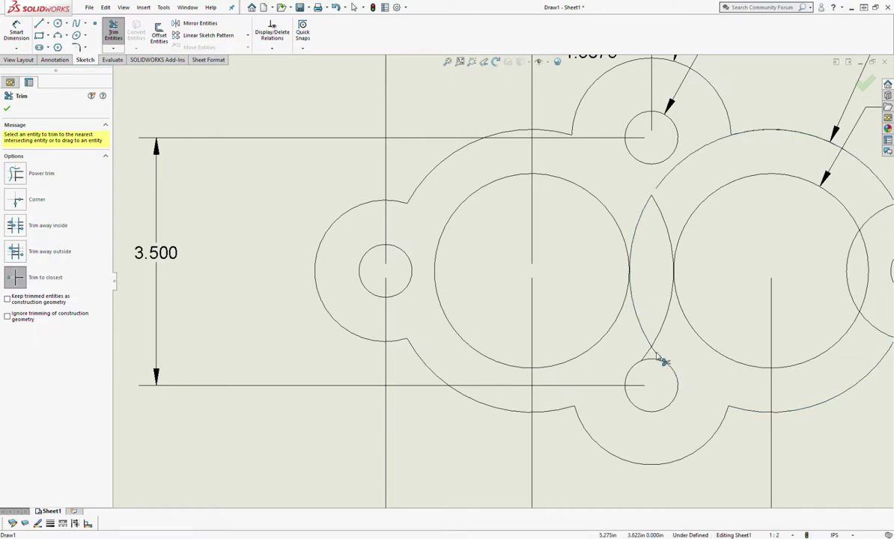
Step: Trim away the remaining pointed arcs of the large outer circles between the two large holes
click(647, 352)
click(664, 322)
click(668, 238)
click(642, 225)
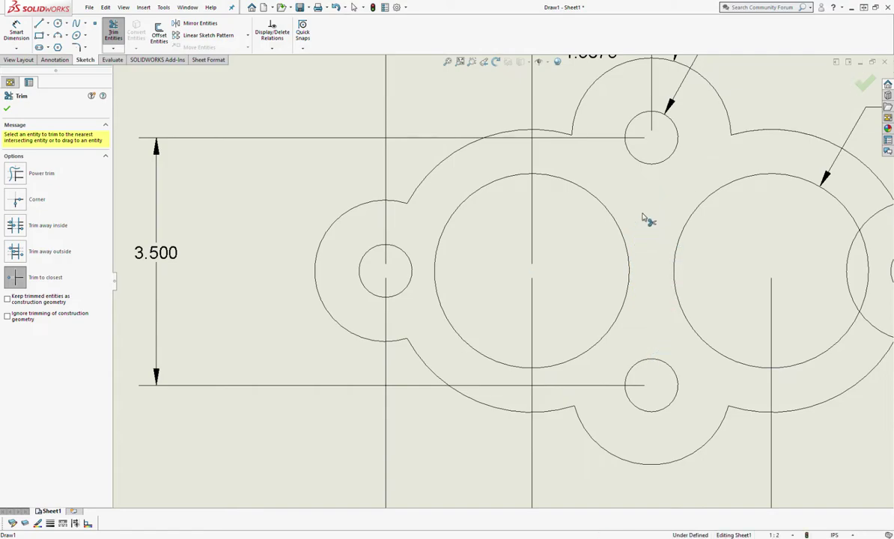
Step: Trim the overlapping arcs inside the rightmost lobe and finish the Trim Entities command
middle_drag(721, 359, 499, 377)
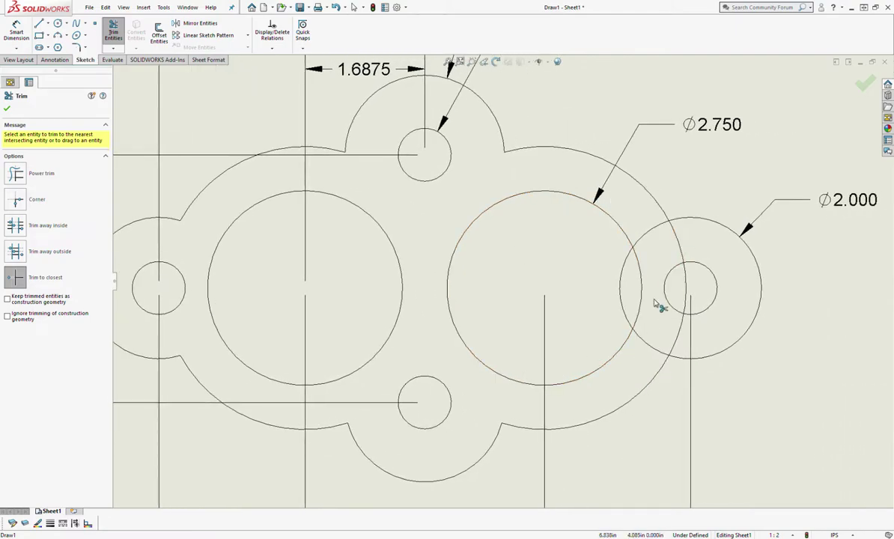
click(622, 282)
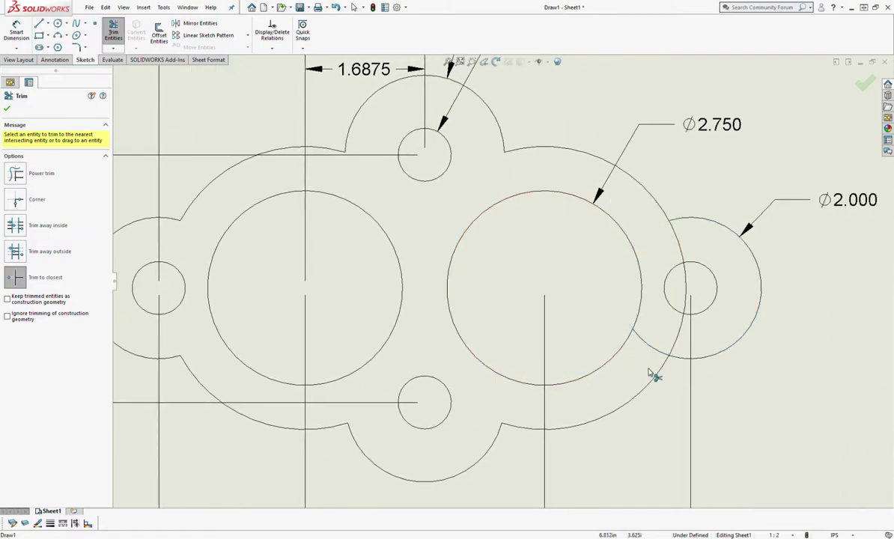
click(677, 337)
click(687, 298)
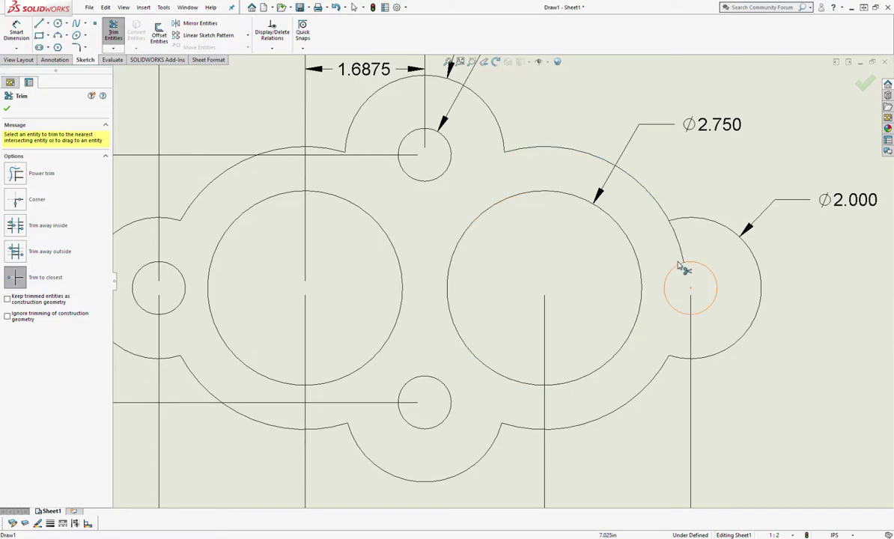
scroll(354, 367, up, 1)
scroll(354, 367, up, 1)
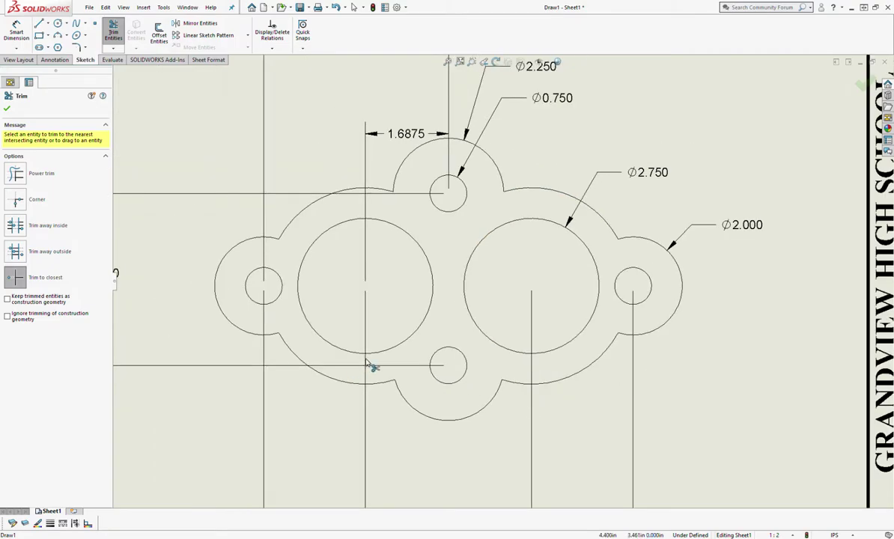
mouse_move(367, 365)
middle_down()
mouse_move(471, 373)
mouse_move(443, 384)
middle_up()
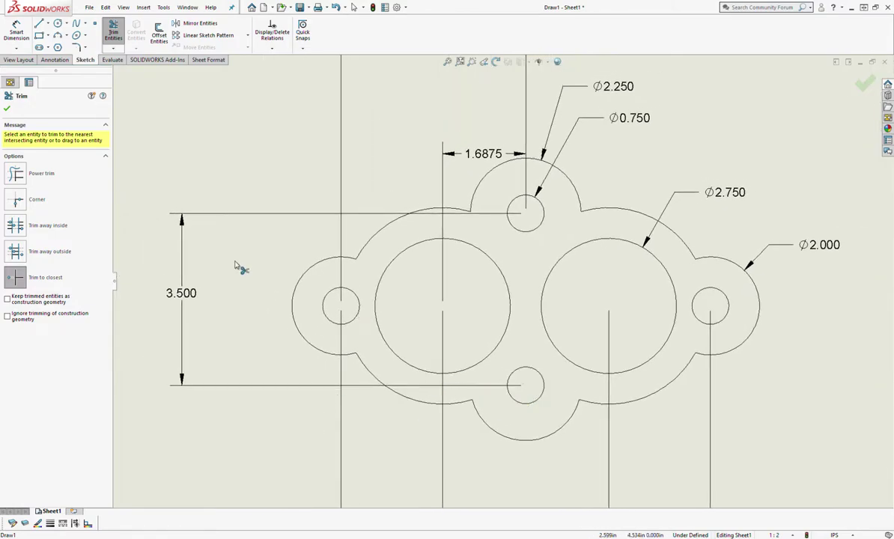
click(7, 110)
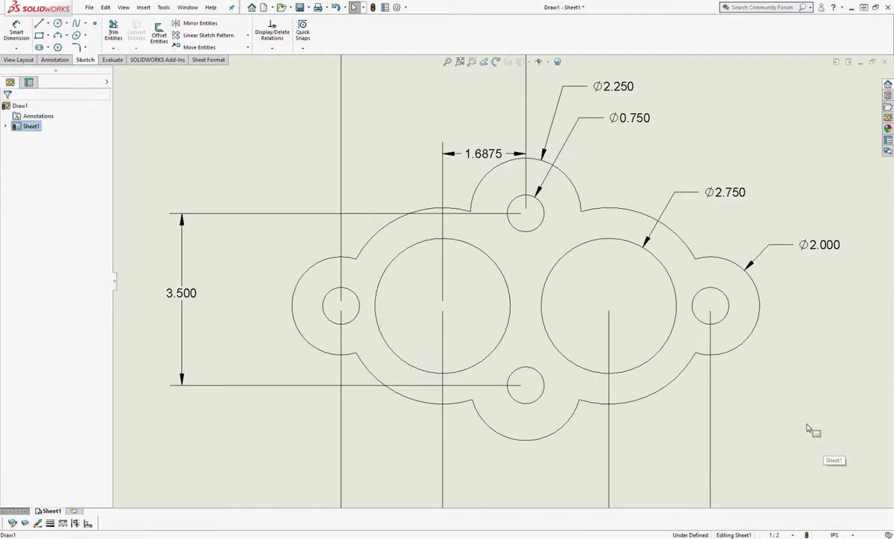
Step: Move the 3.375 and 7.500 horizontal dimensions up to just below the figure and adjust the 3.500 dimension's placement
key(f)
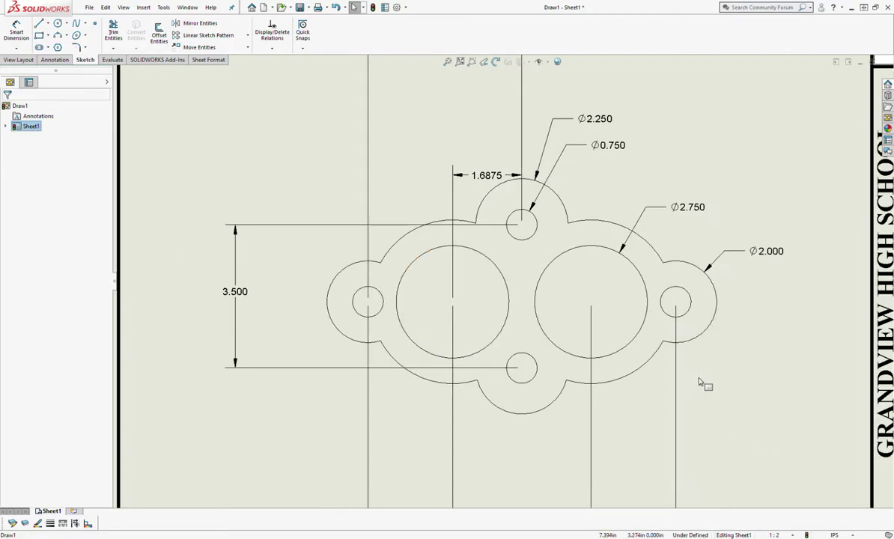
scroll(569, 359, down, 5)
drag(493, 440, 472, 361)
drag(459, 460, 475, 386)
click(343, 372)
drag(238, 234, 240, 233)
click(191, 265)
Step: Dimension the vertical distance between the upper and leftmost small circle centres as 1.75 in, placed inside the 3.500 dimension
click(16, 30)
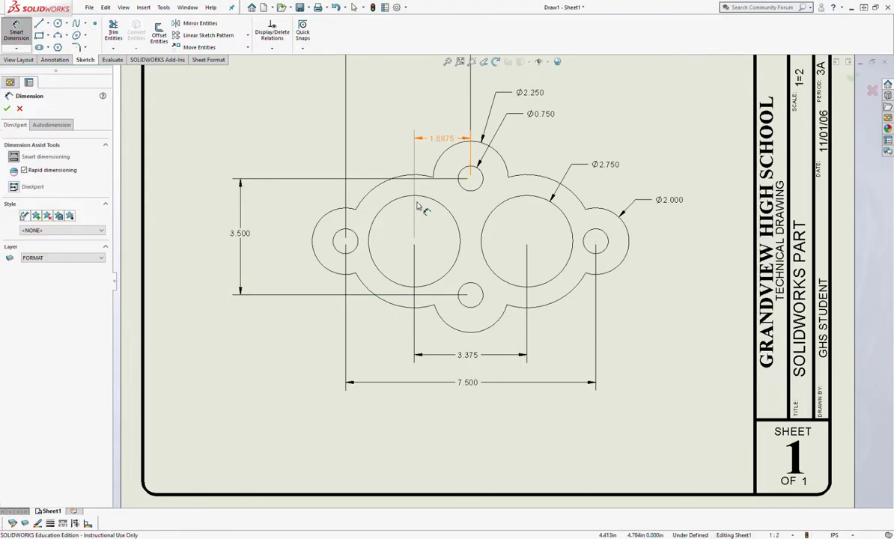
click(471, 178)
click(343, 240)
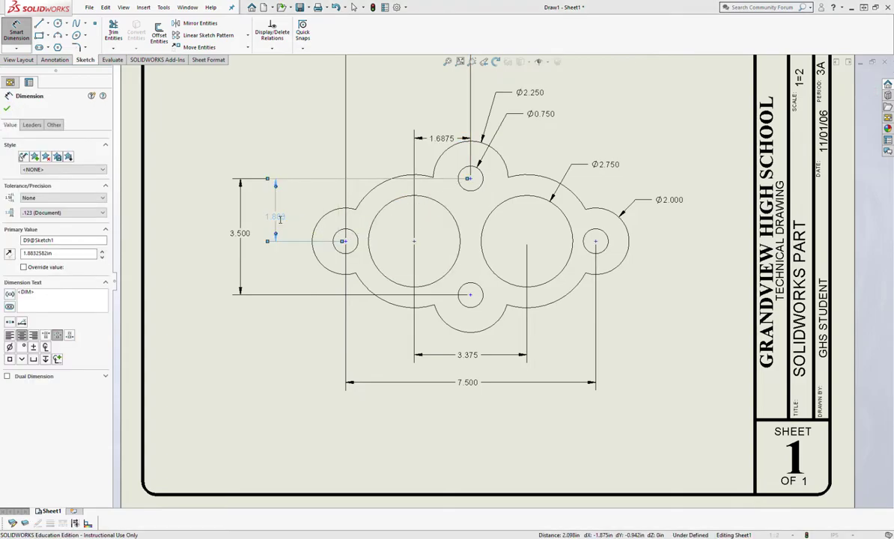
click(280, 218)
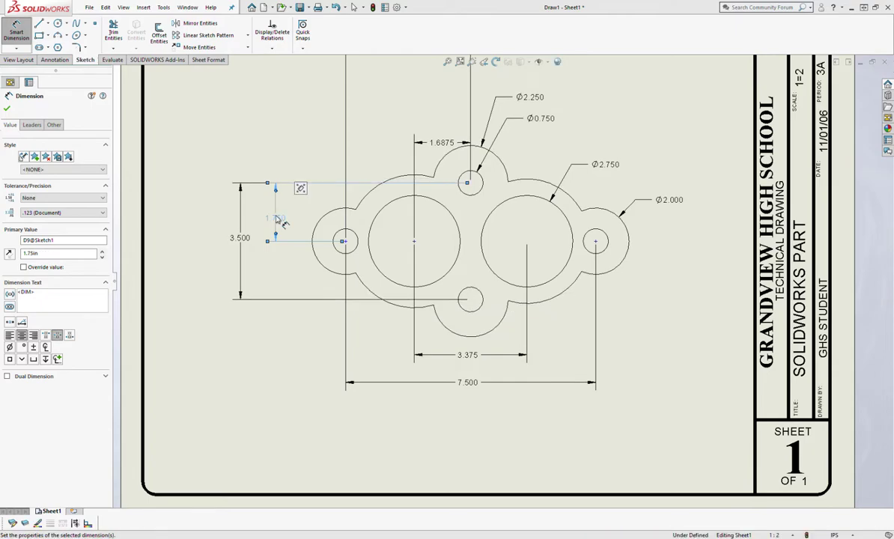
click(389, 434)
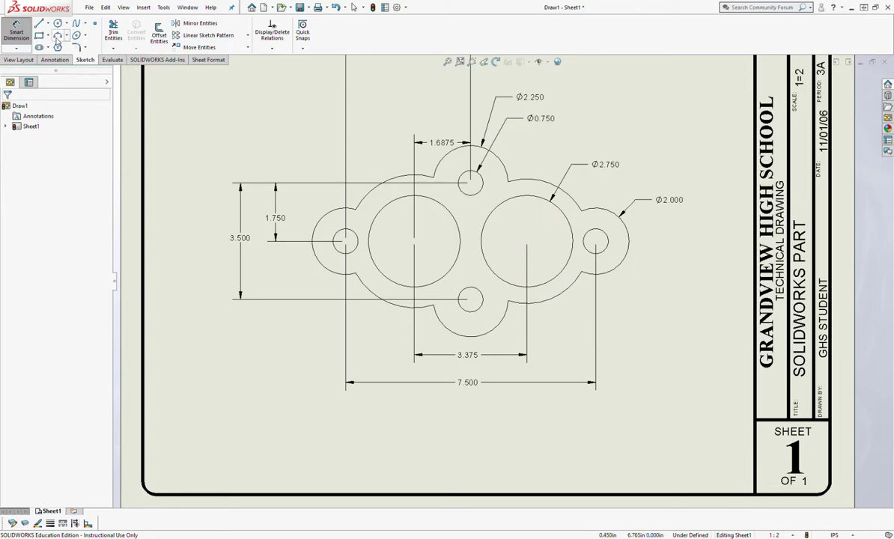
Step: Dimension the outline arc above the right large hole with a radius of 2.00 in
click(18, 31)
click(524, 181)
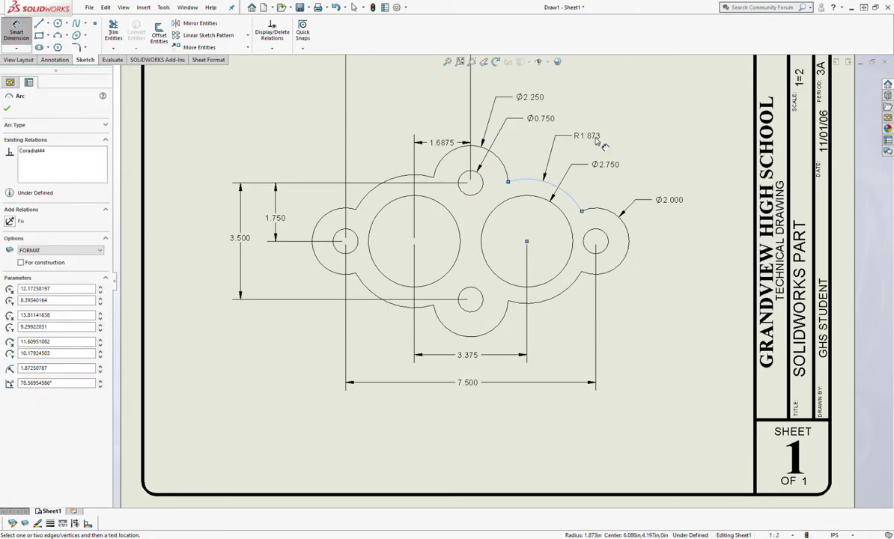
click(602, 140)
text(2.00in)
key(Return)
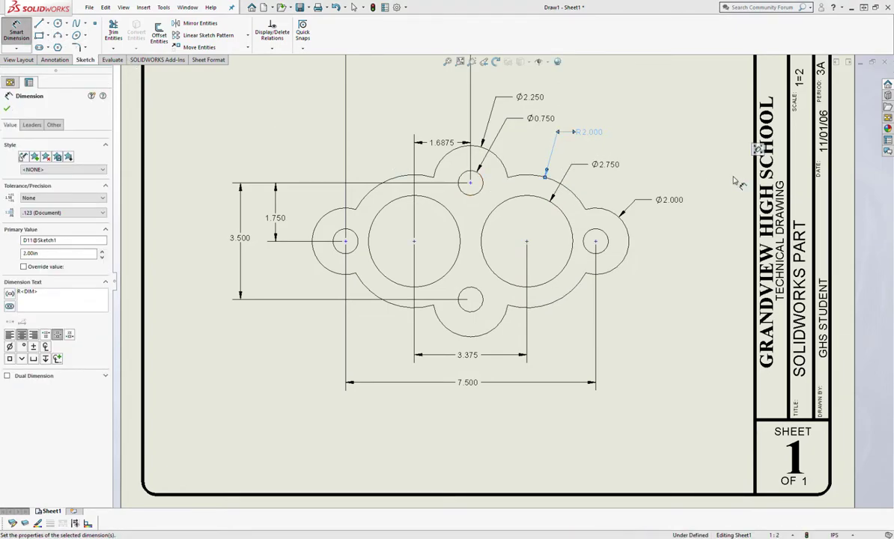
Step: Add an equal relation between the outline arcs above the left and right large holes, and check the lower-left arc's relations
key(Escape)
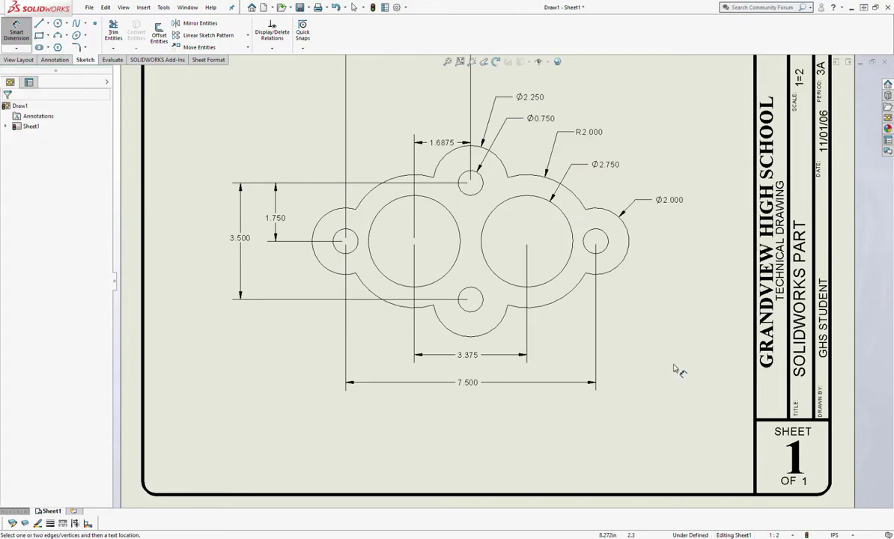
key(Escape)
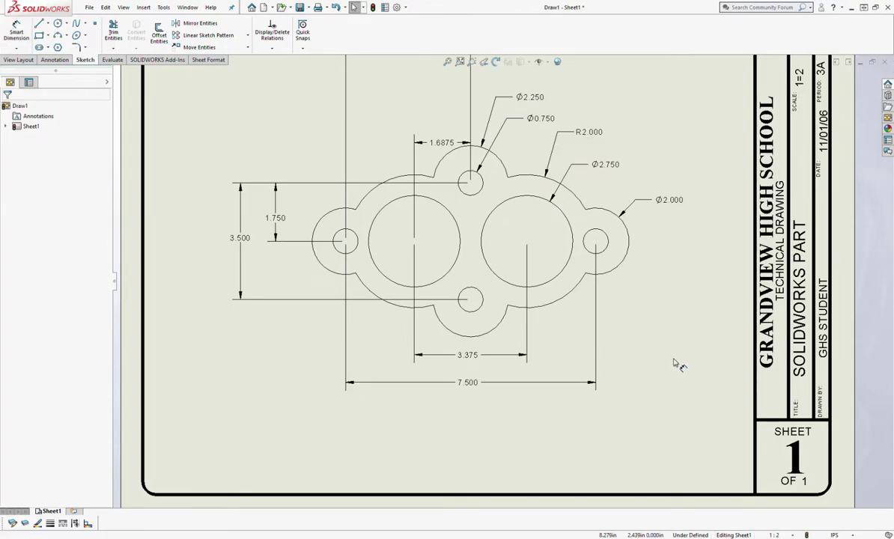
click(536, 183)
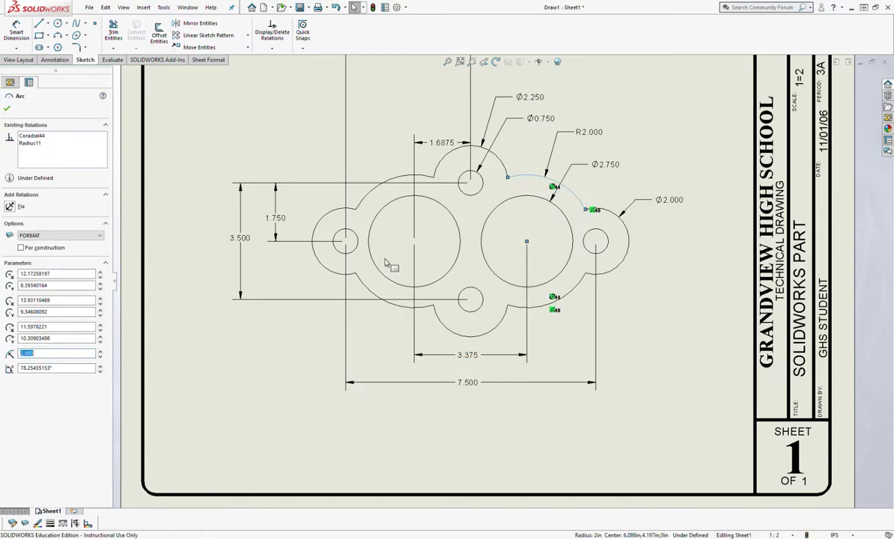
ctrl+click(376, 192)
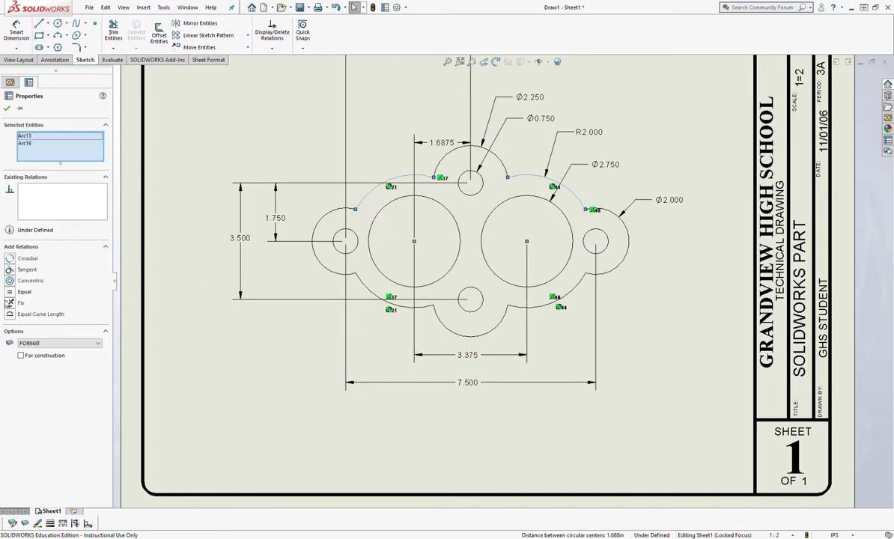
click(9, 270)
click(633, 329)
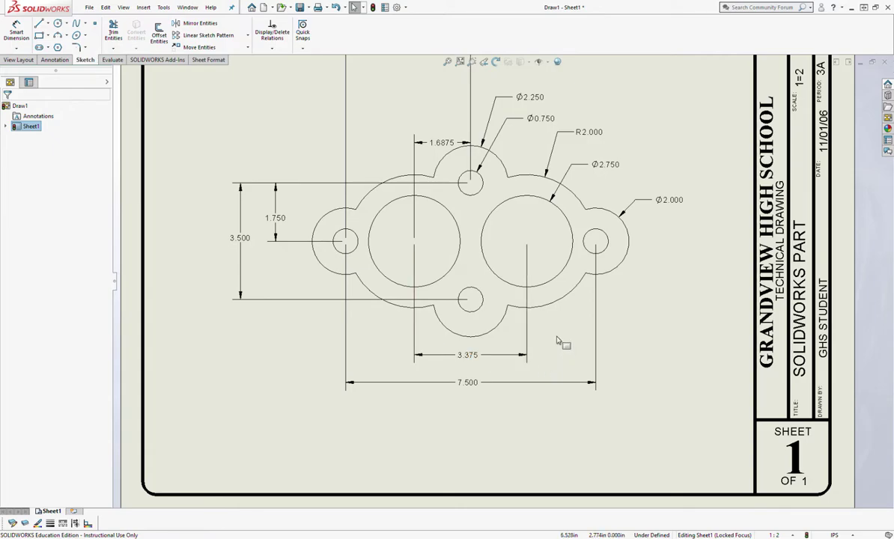
click(397, 304)
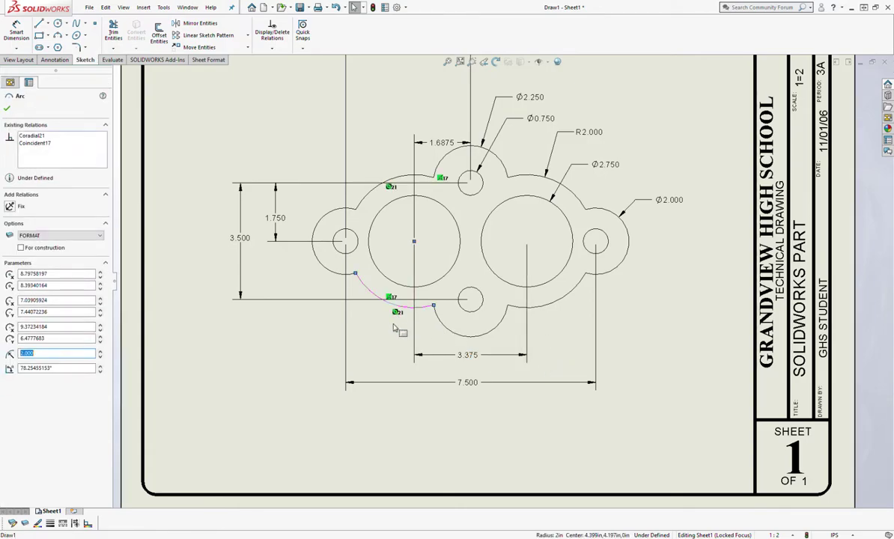
click(646, 329)
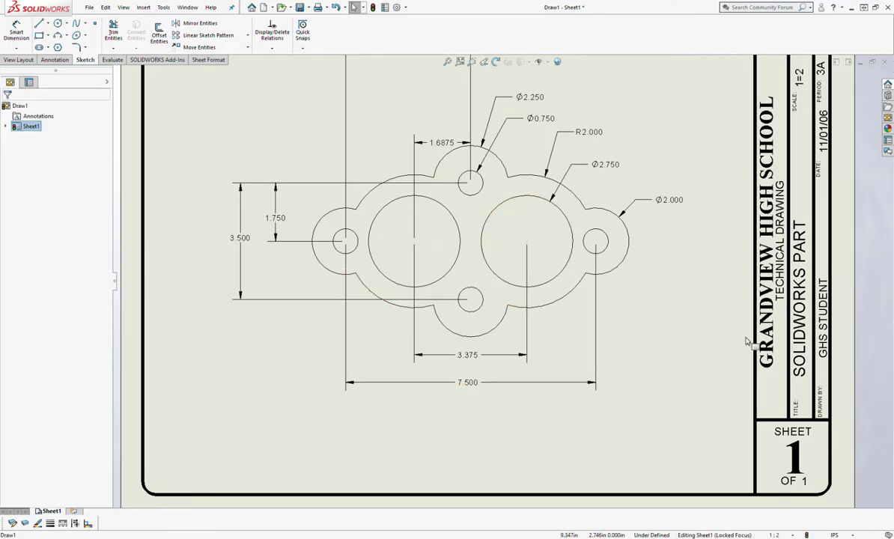
Step: Move the 3.750 horizontal dimension down to just above the 1.6875 dimension
scroll(501, 277, up, 1)
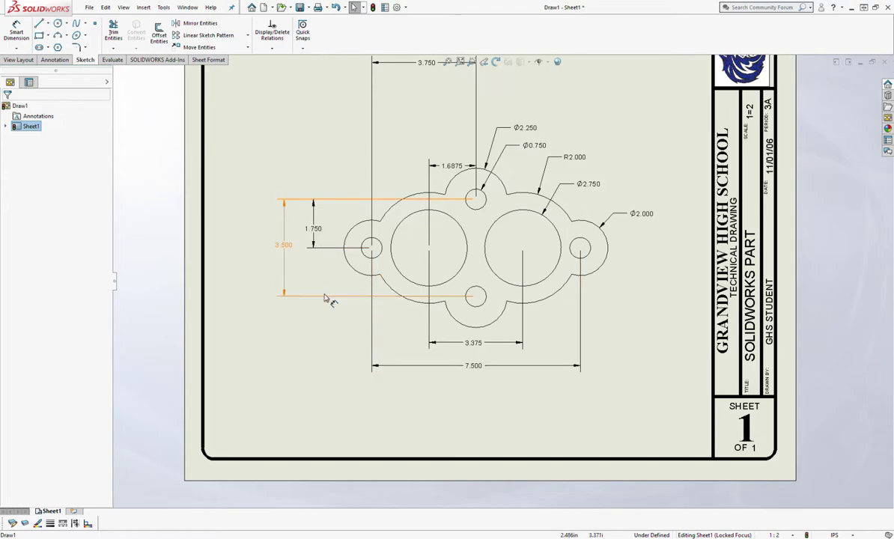
middle_drag(432, 67, 458, 152)
scroll(458, 152, up, 1)
drag(463, 164, 459, 253)
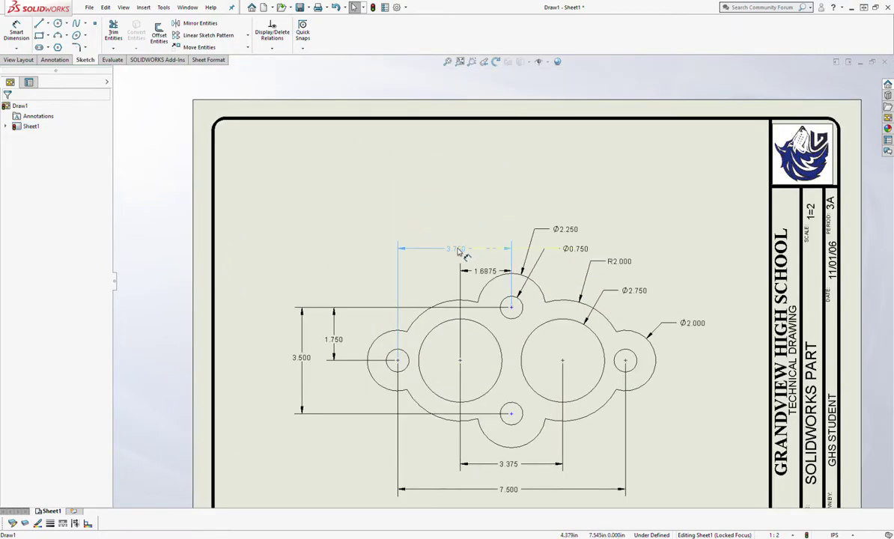
click(457, 207)
scroll(620, 404, down, 1)
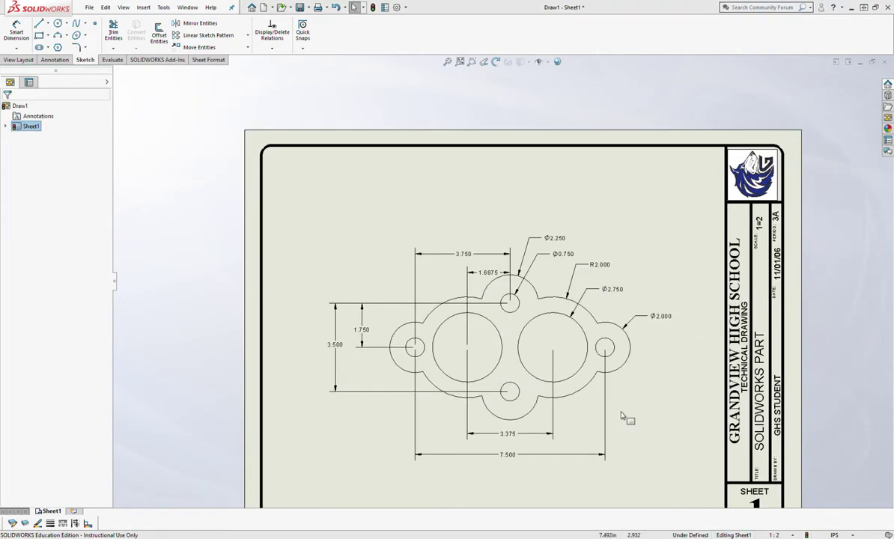
Step: Display the upper lobe's 2.250 diameter dimension as a radius
scroll(612, 390, down, 2)
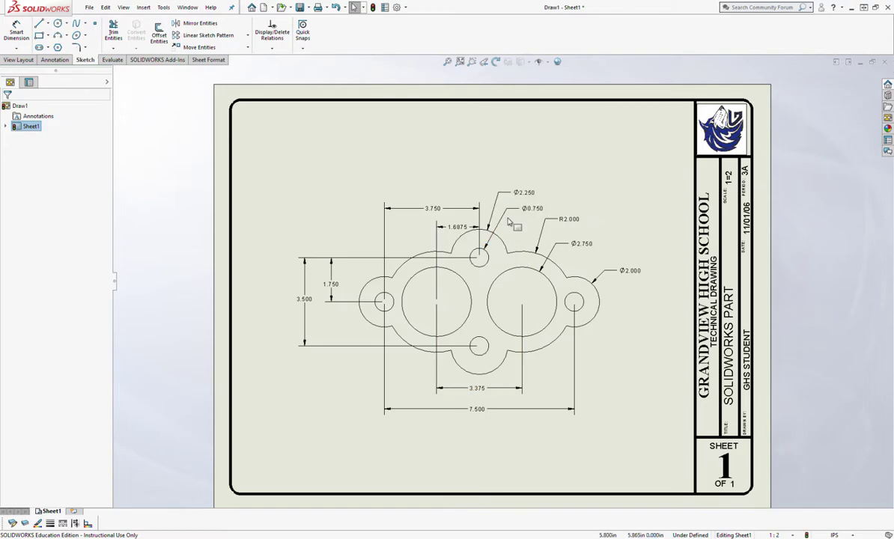
scroll(508, 222, up, 3)
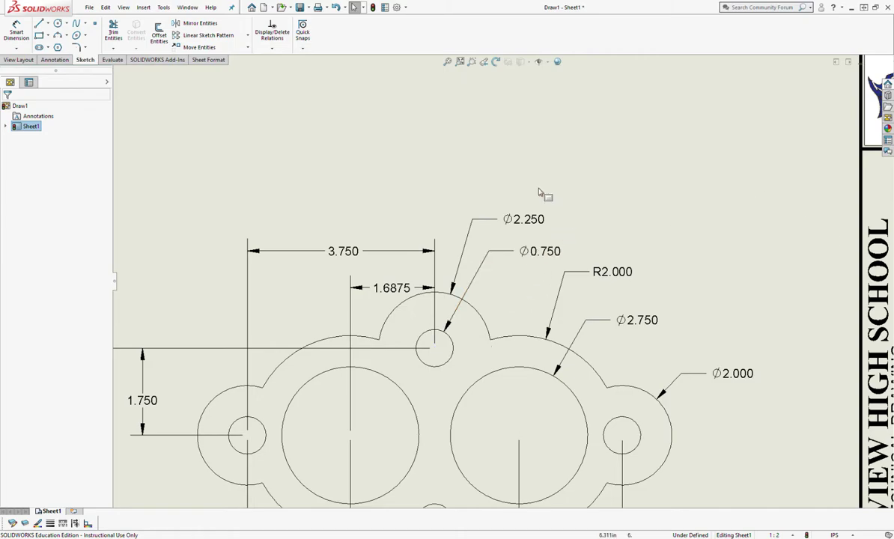
click(522, 223)
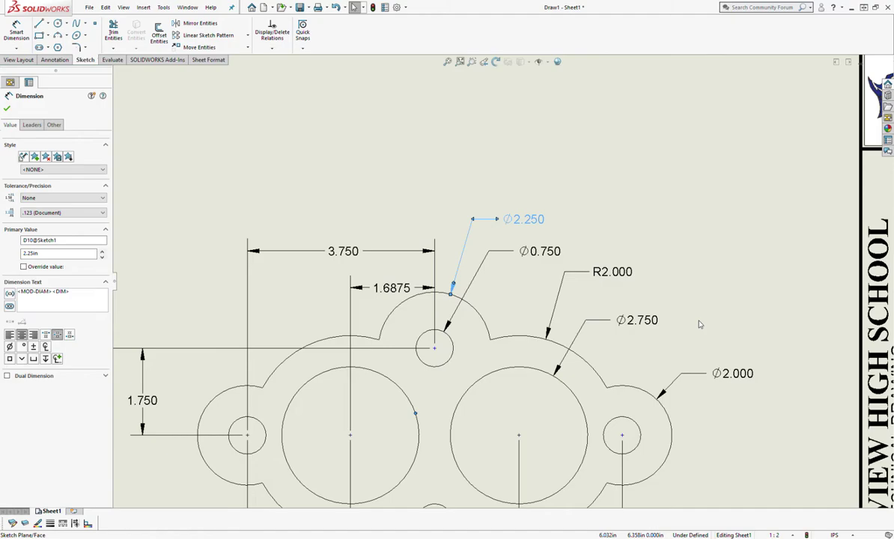
click(659, 231)
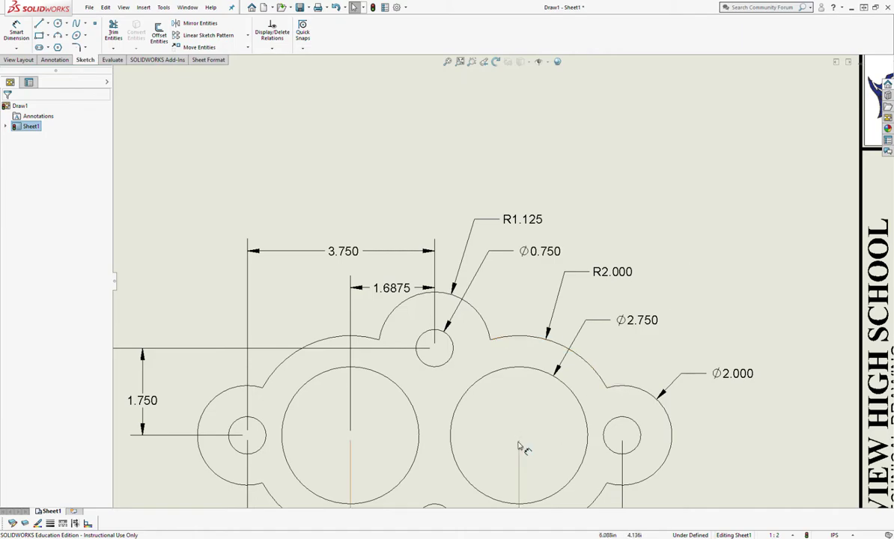
Step: Rearrange the R2.000 and Ø2.750 dimensions so that Ø2.750 sits above R2.000 with aligned texts
click(617, 273)
drag(617, 274, 636, 282)
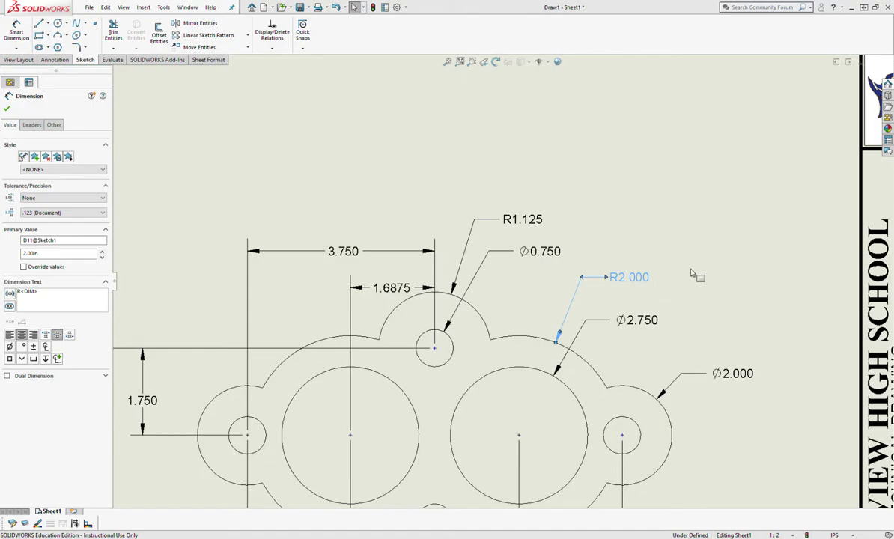
drag(657, 327, 644, 322)
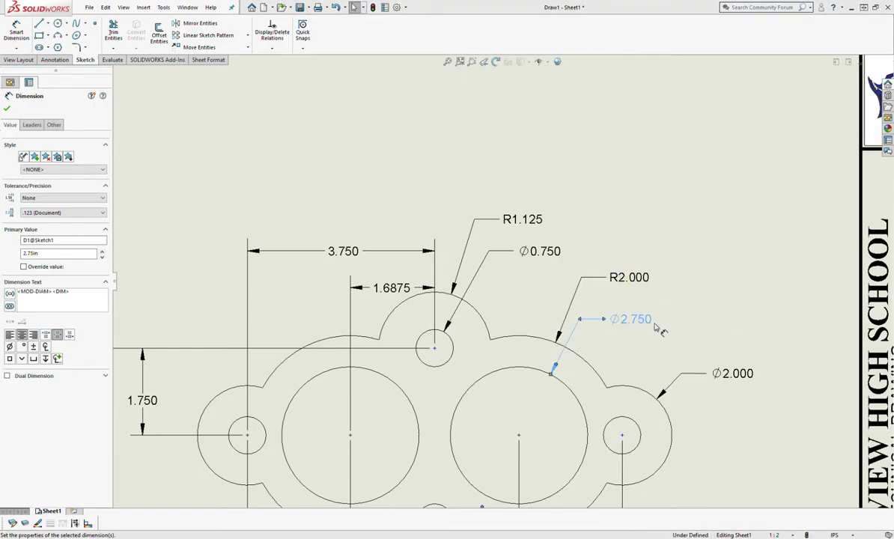
drag(631, 280, 637, 259)
drag(671, 331, 640, 322)
key(Escape)
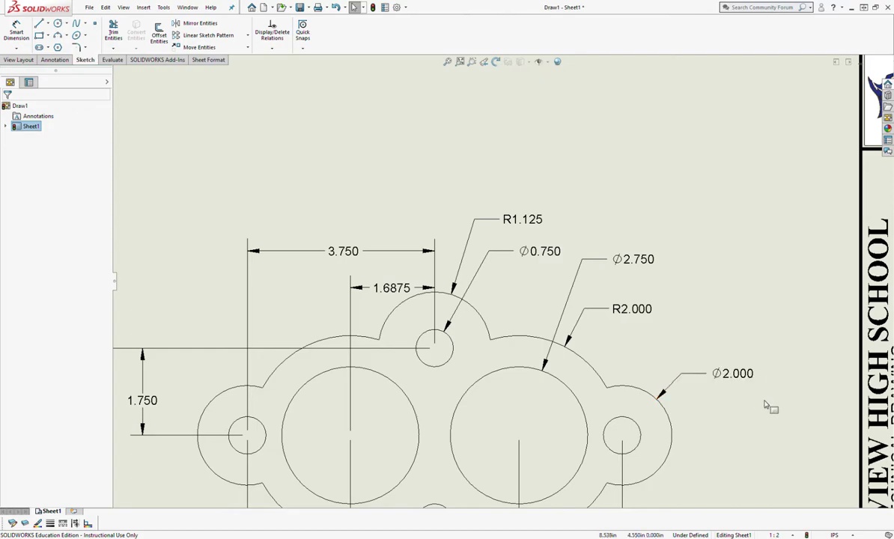
Step: Display the rightmost lobe's 2.000 diameter dimension as a radius
click(733, 374)
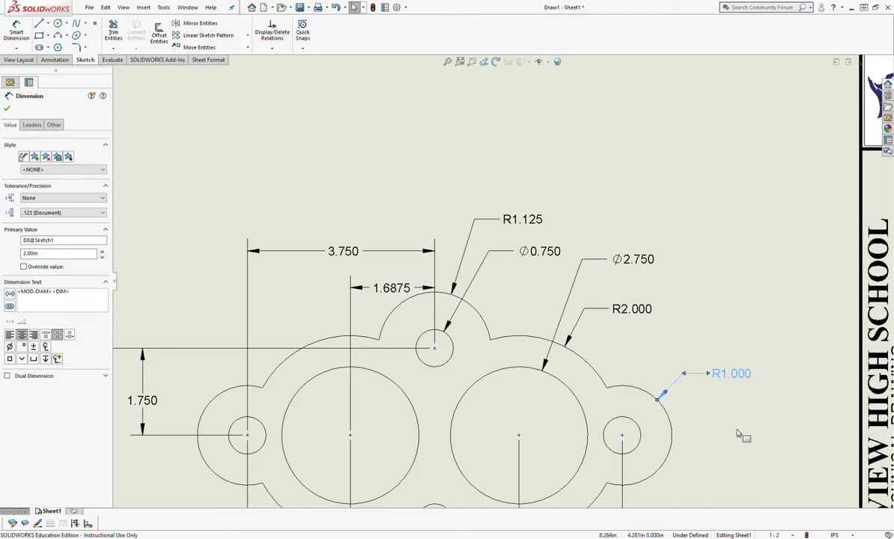
click(737, 434)
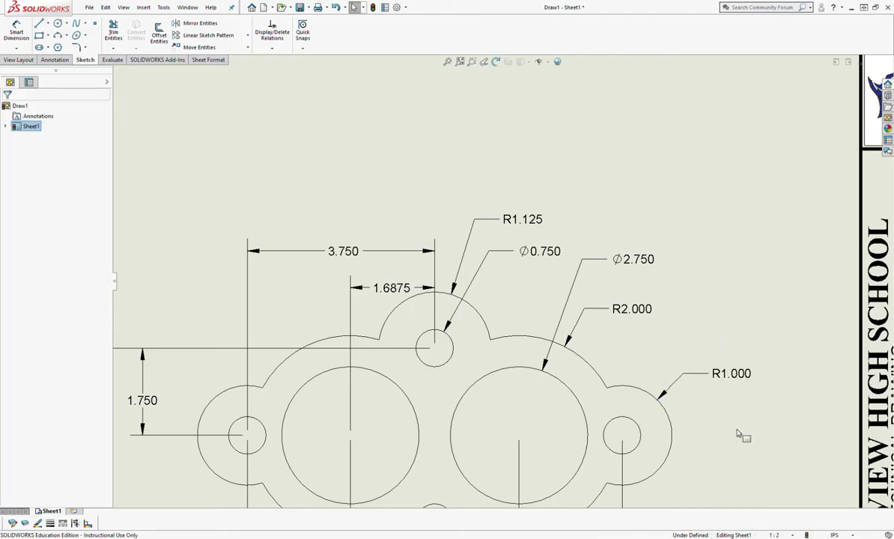
Step: Set up a 0.5 in Sketch Fillet on the lower and upper corners where the rightmost lobe meets the outline
scroll(393, 324, up, 3)
scroll(393, 323, down, 2)
middle_drag(365, 310, 350, 327)
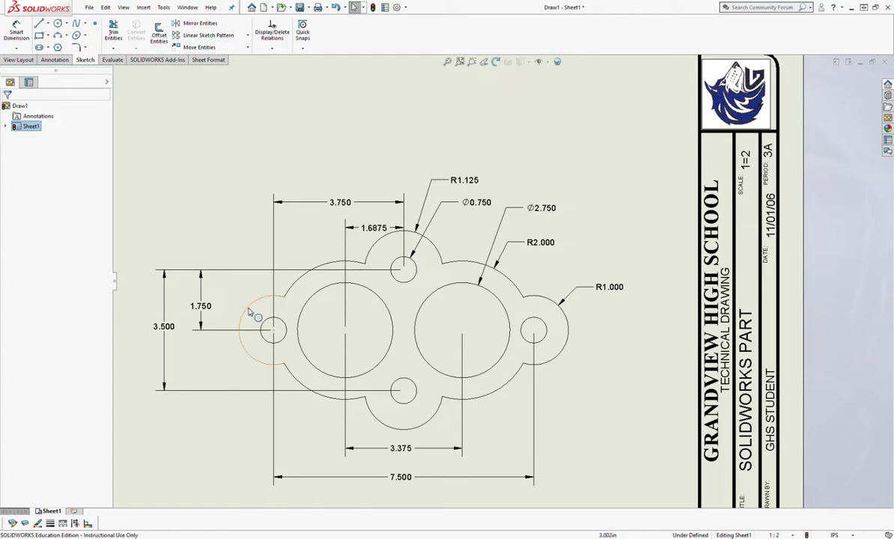
click(77, 47)
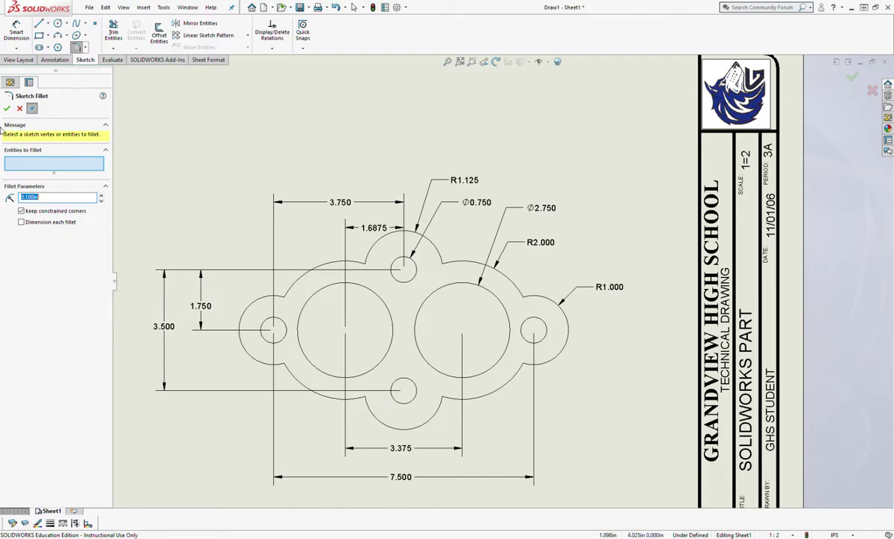
click(72, 198)
drag(71, 200, 5, 186)
text(.)
key(Return)
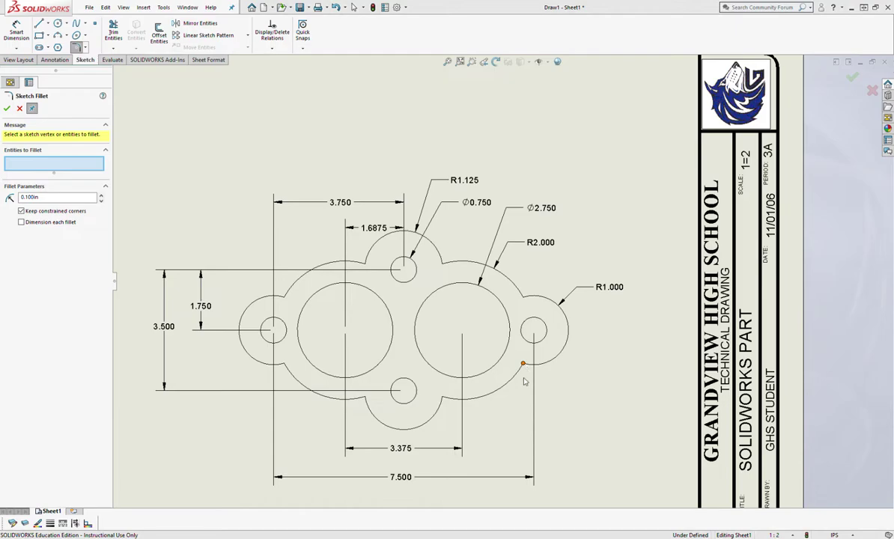
click(477, 286)
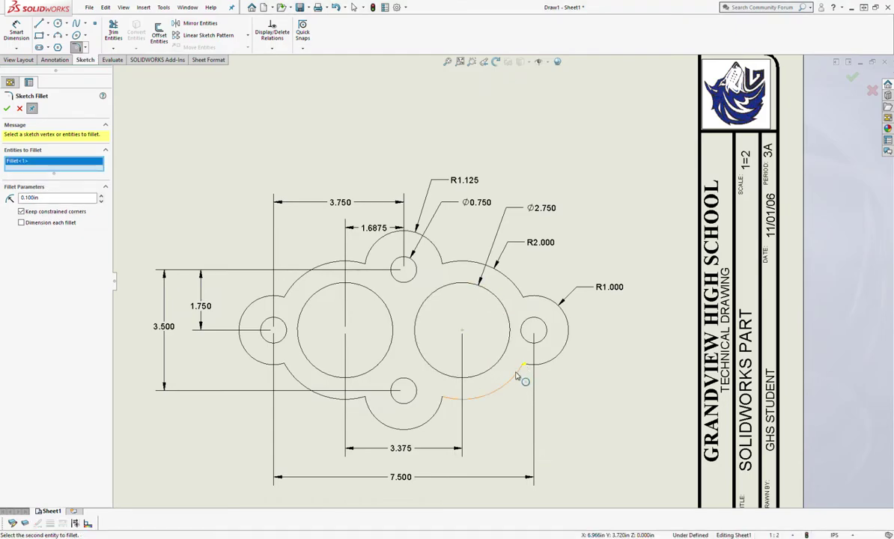
double_click(37, 197)
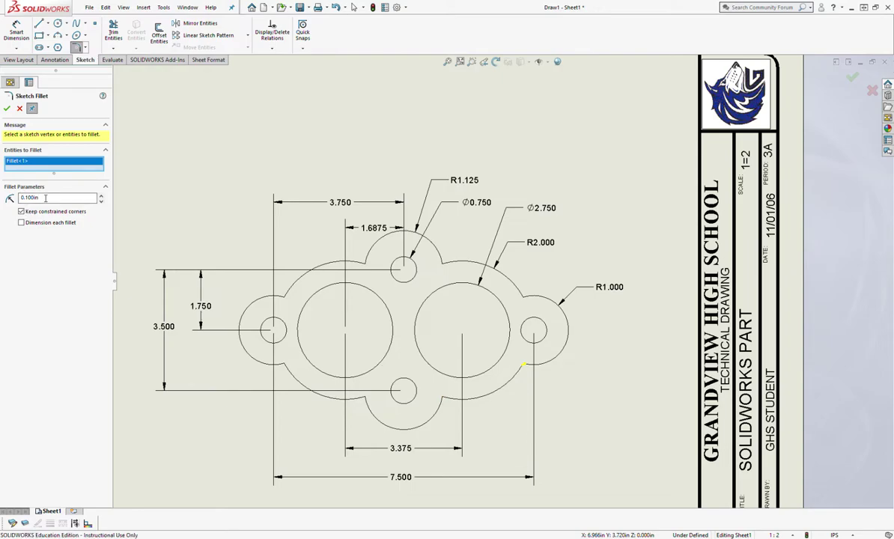
text(0.5)
key(Return)
click(523, 298)
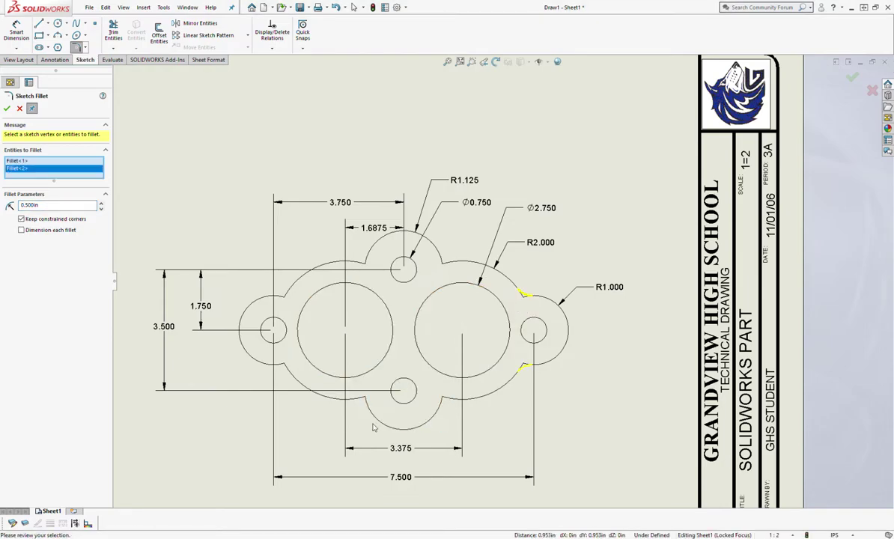
Step: Add the leftmost lobe's two outline corners to the 0.5 in fillet, apply it and finish the Sketch Fillet command
scroll(263, 340, down, 3)
ctrl+middle_drag(527, 310, 405, 335)
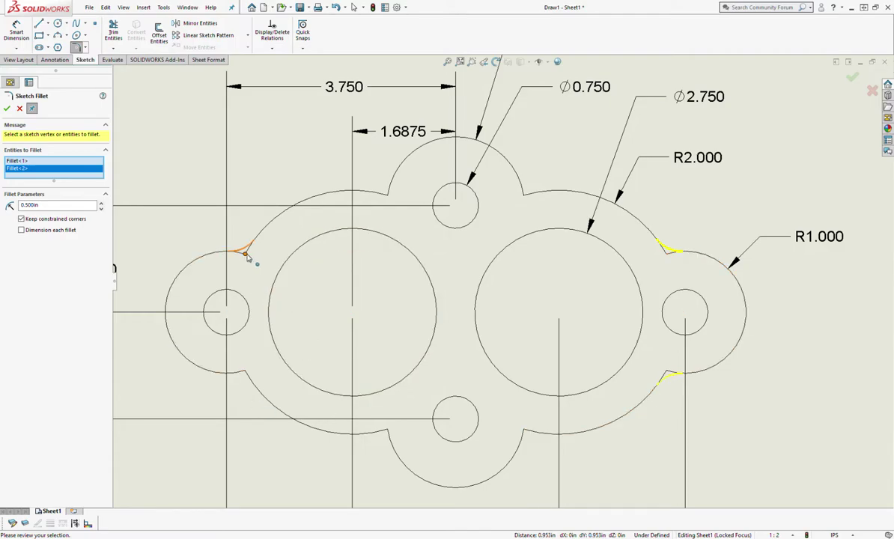
key(Return)
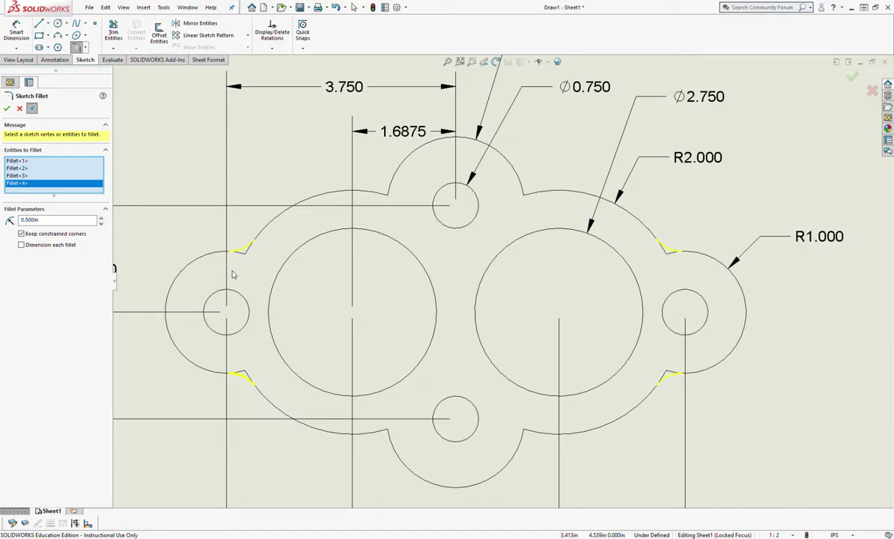
click(6, 109)
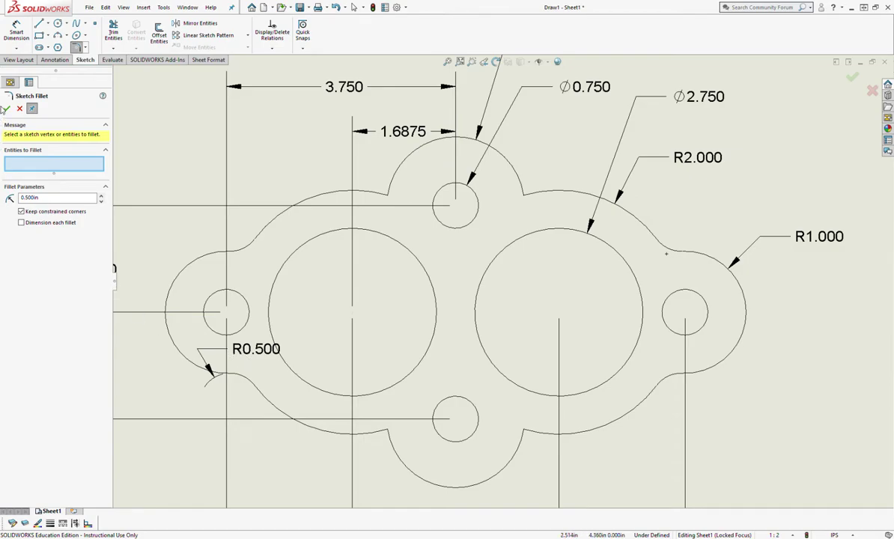
click(18, 110)
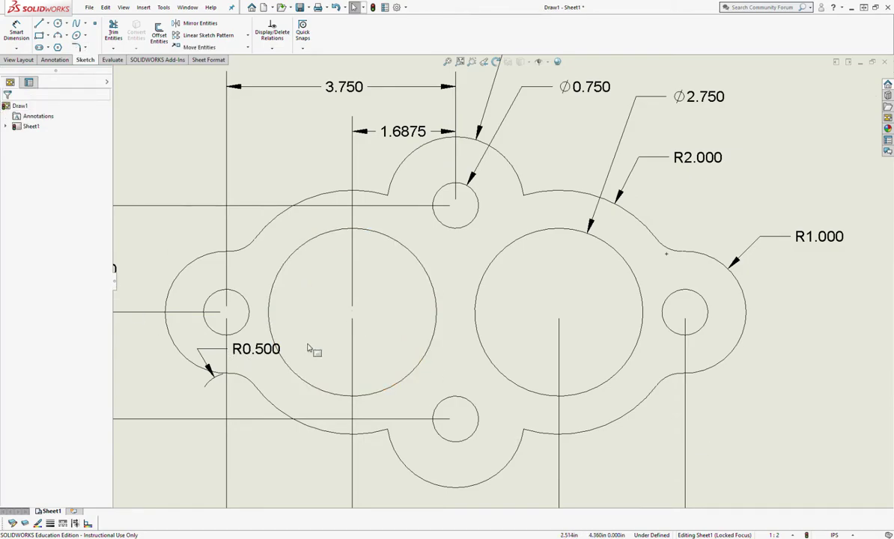
Step: Delete the R0.500 dimension at the leftmost lobe and dimension the fillet below the rightmost lobe as R0.500, placed outside the outline
click(241, 355)
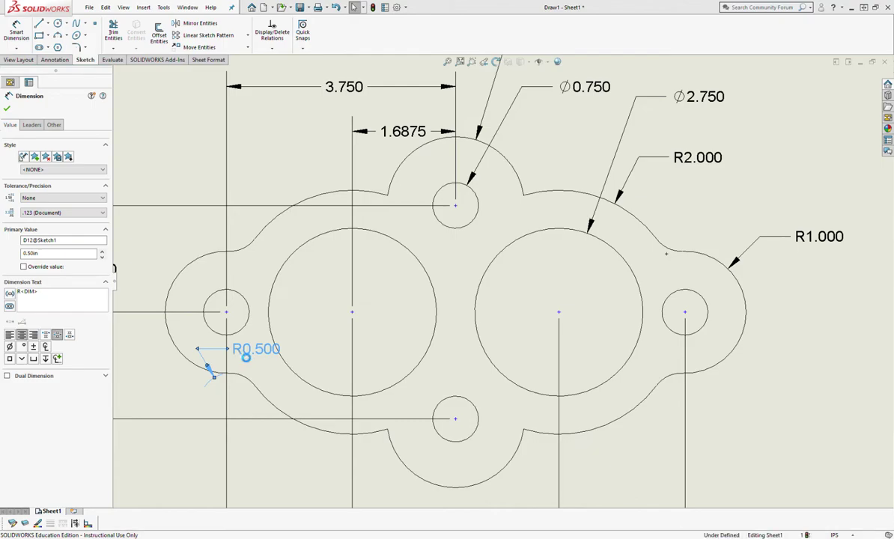
key(Delete)
click(17, 30)
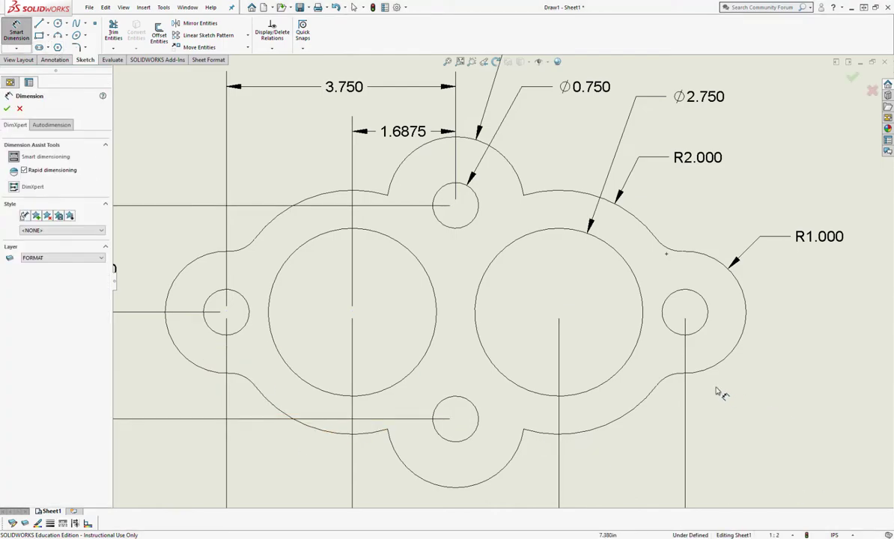
click(669, 379)
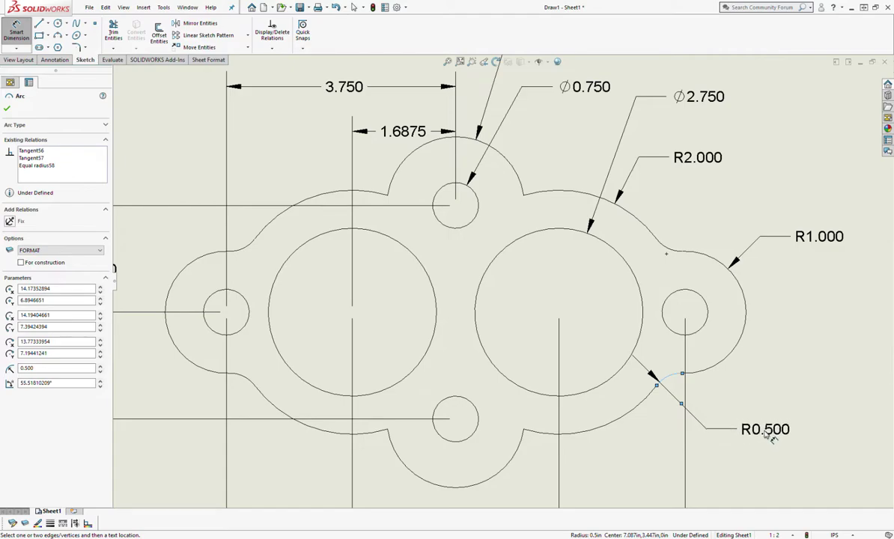
click(772, 438)
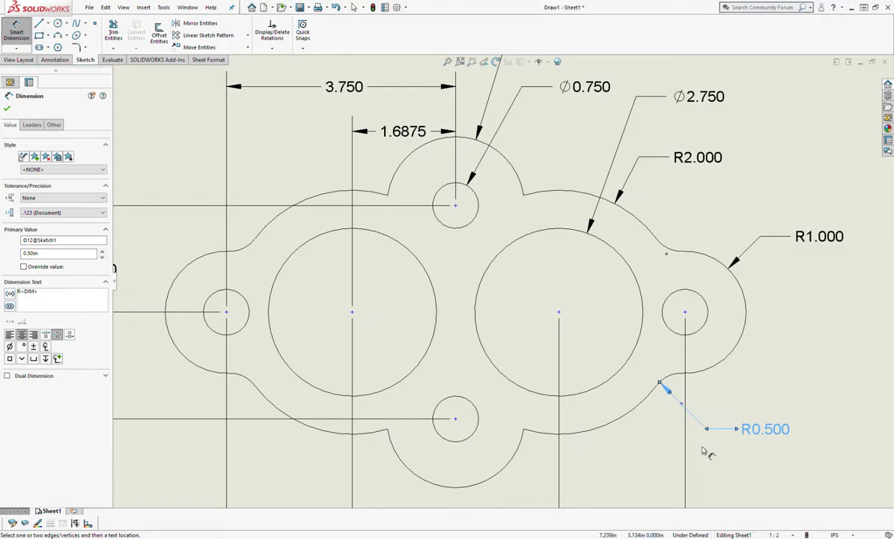
click(734, 475)
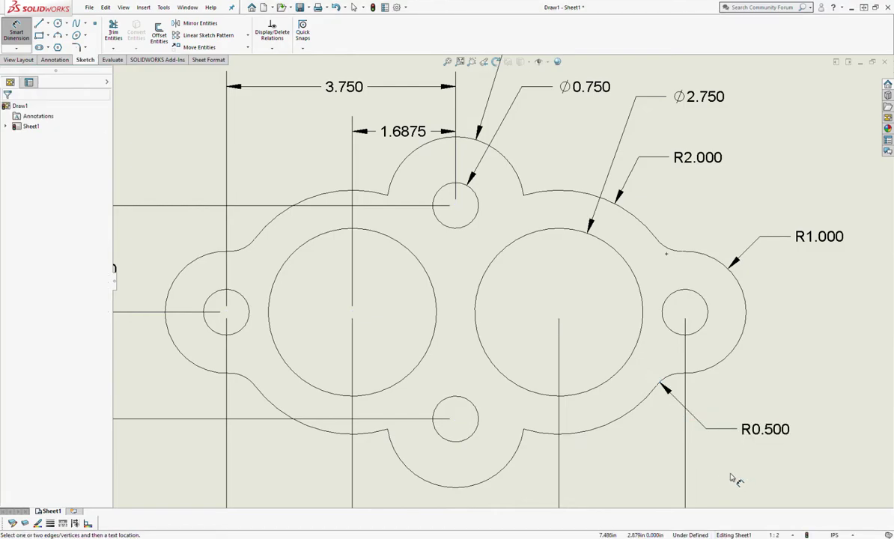
Step: Apply a 1.125 in Sketch Fillet to the four corners where the upper and lower lobes meet the outline, and finish the command
click(79, 47)
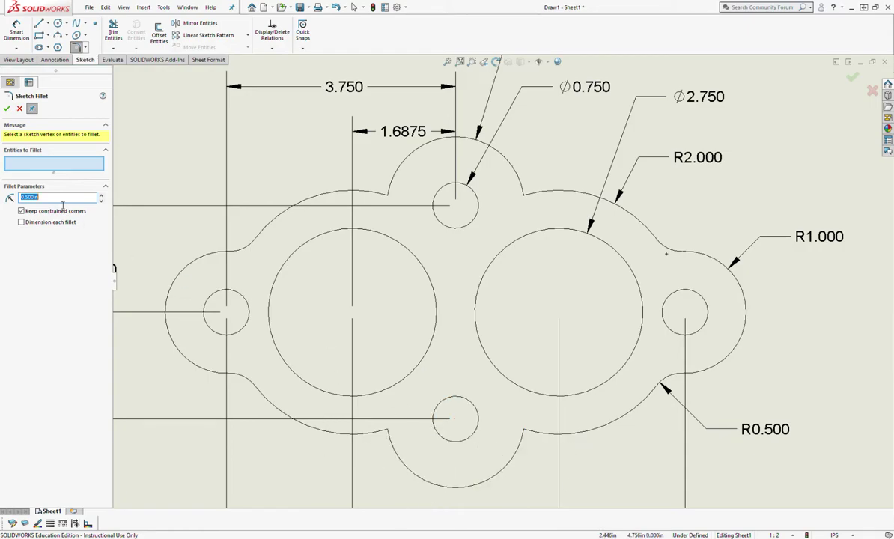
text(1)
click(398, 202)
click(523, 200)
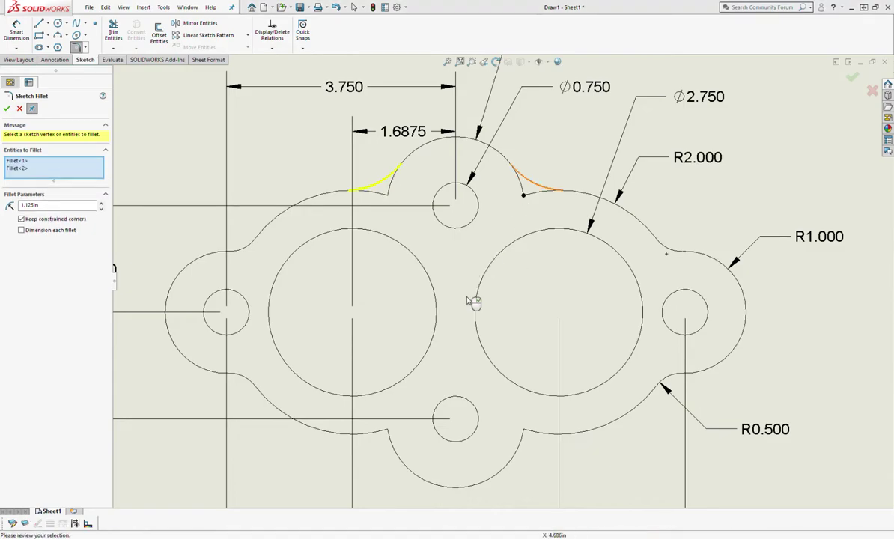
click(387, 431)
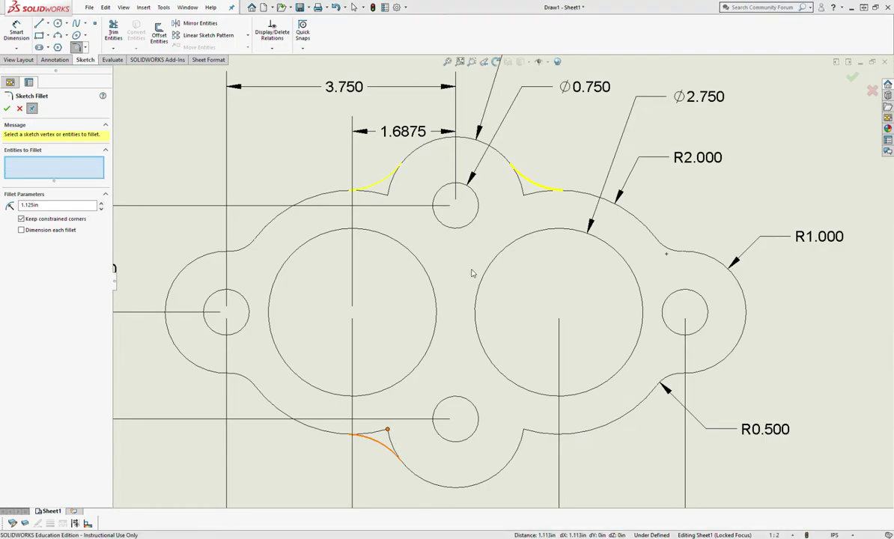
click(523, 430)
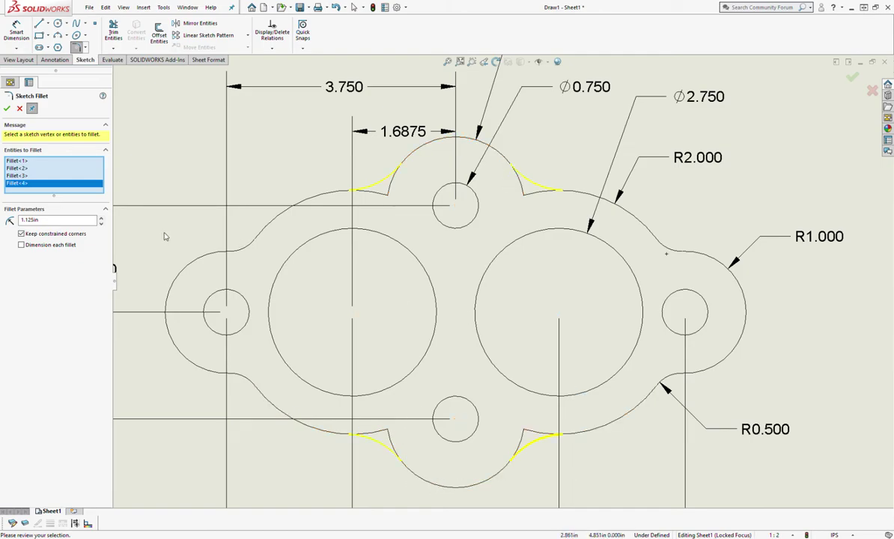
click(7, 108)
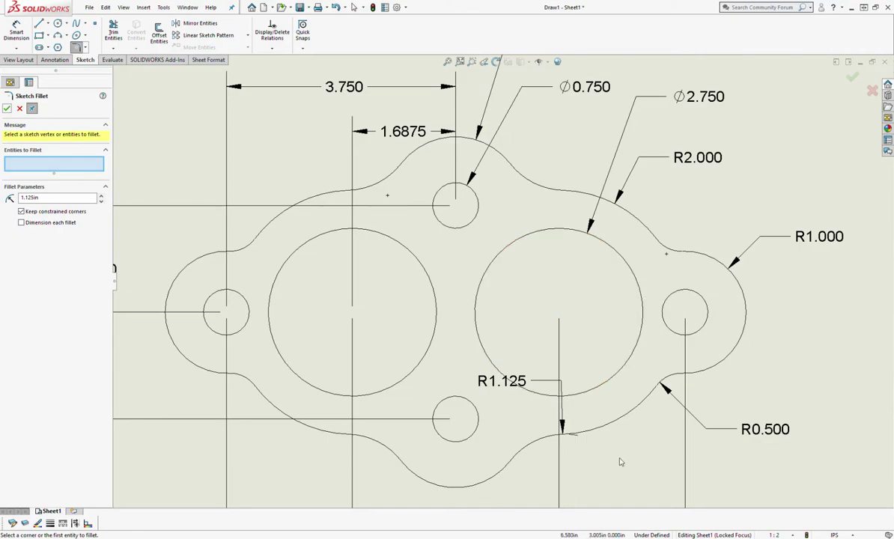
scroll(607, 377, up, 3)
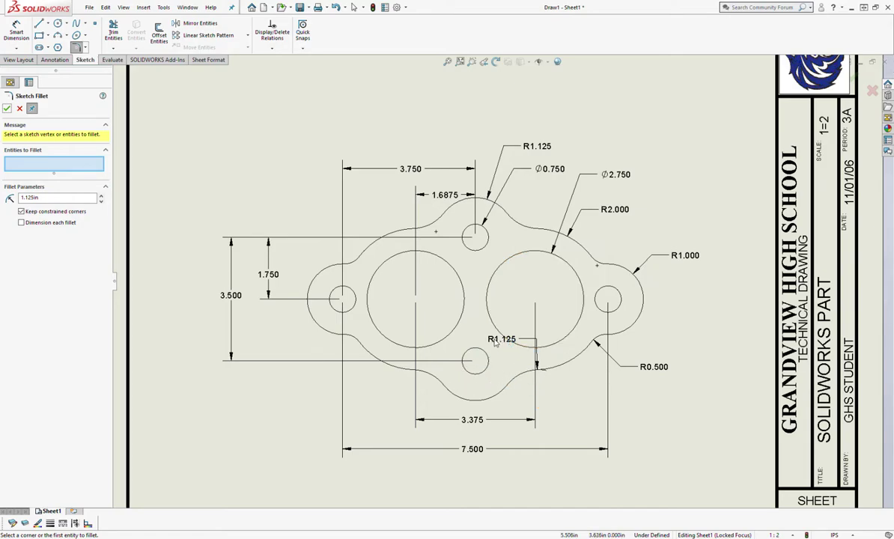
click(7, 108)
Step: Delete the R1.125 dimension at the lower fillet and dimension the fillet to the right of the upper lobe as R1.125, placed outside the outline
click(501, 339)
key(Delete)
click(16, 34)
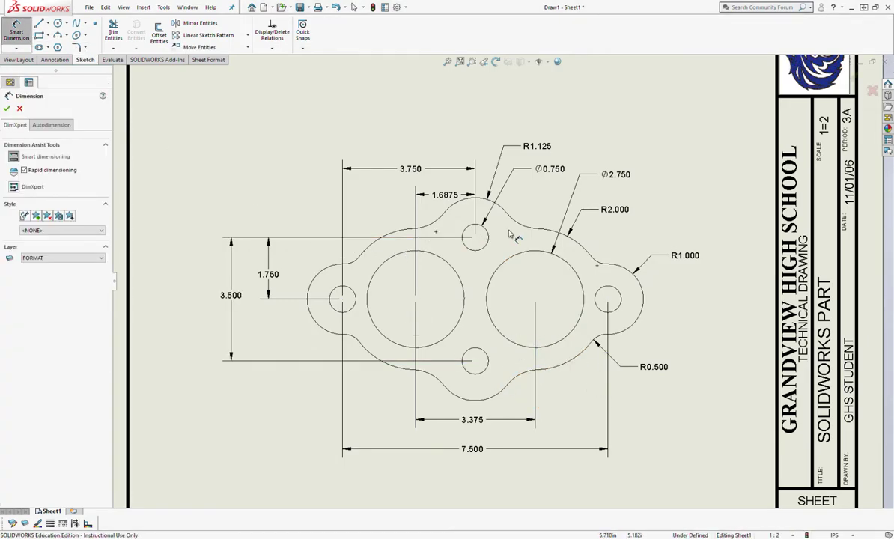
scroll(514, 236, up, 2)
click(527, 232)
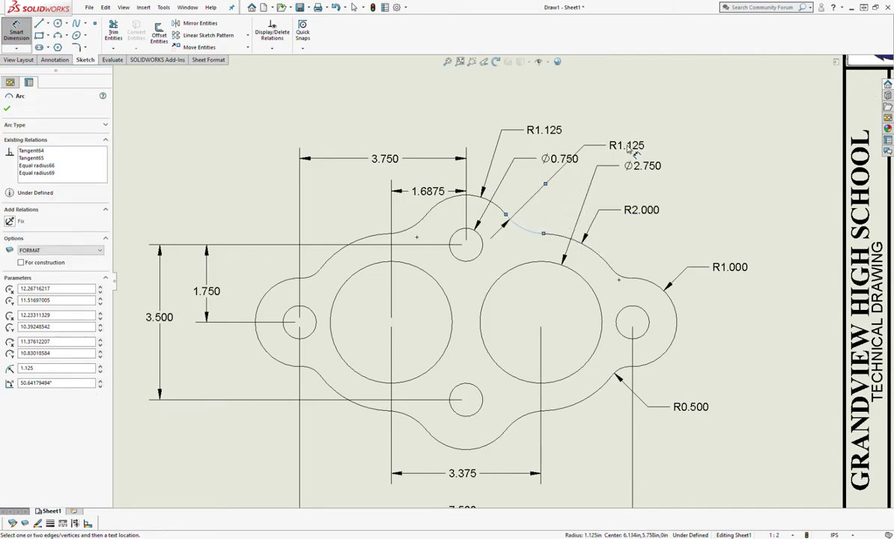
click(629, 148)
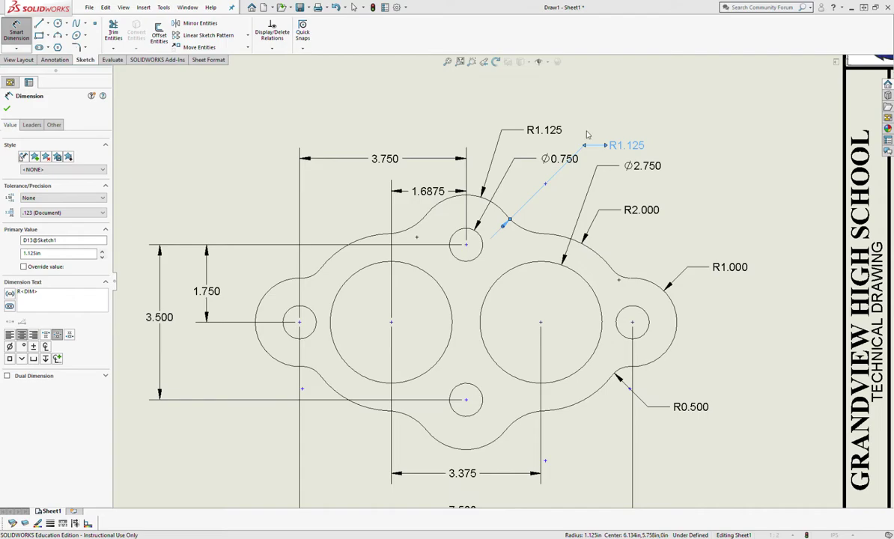
Step: Move the R2.000 and Ø2.750 dimensions lower to make room for the upper fillet's R1.125 dimension
scroll(512, 232, up, 2)
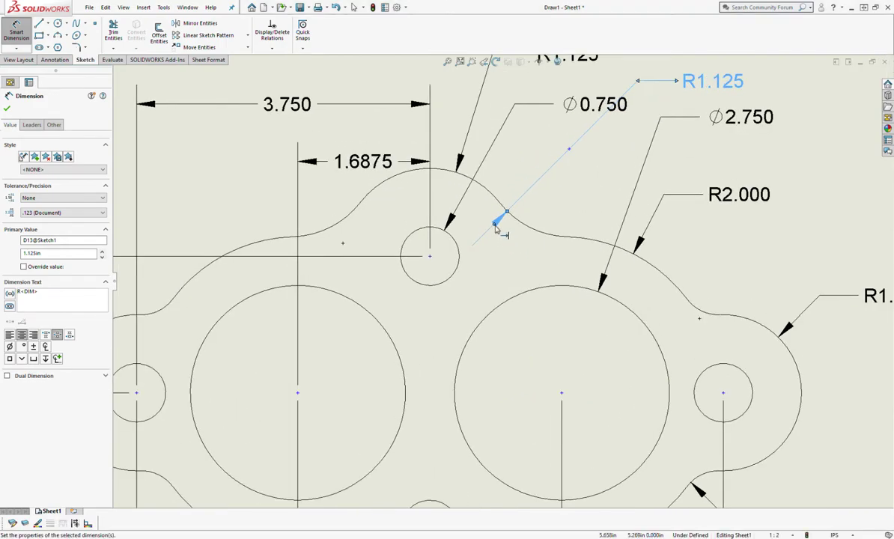
scroll(639, 194, down, 2)
click(699, 224)
drag(679, 234, 715, 264)
drag(685, 173, 685, 220)
Step: Place the upper fillet's R1.125 dimension further to the right and flip its arrow to the outside of the arc
drag(649, 149, 693, 157)
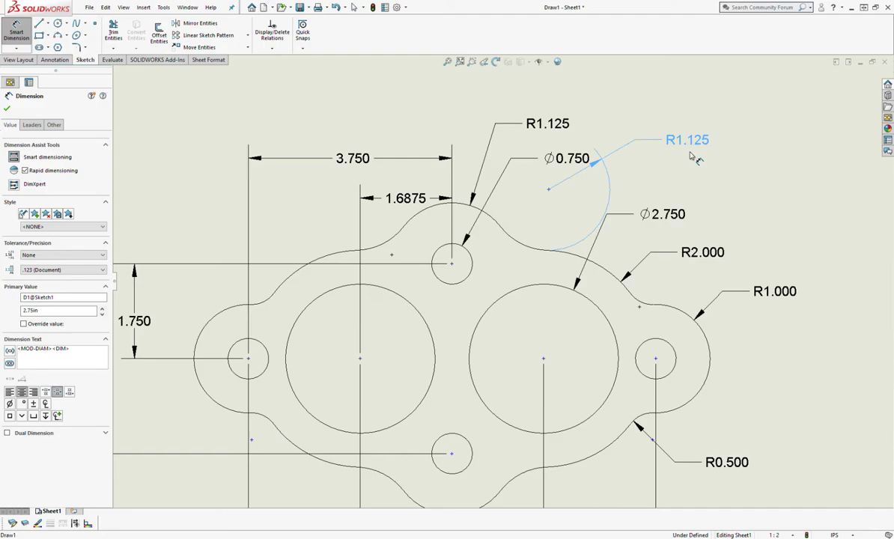
click(602, 161)
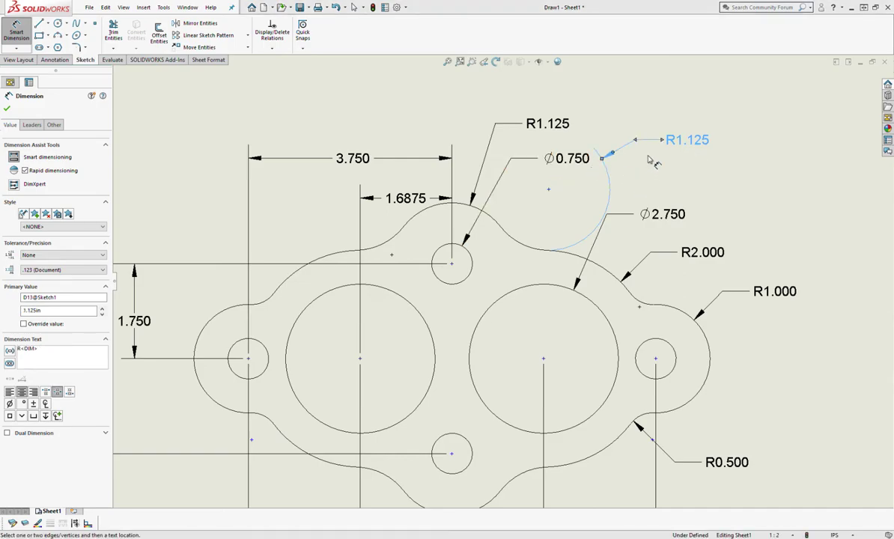
mouse_move(670, 142)
mouse_down()
mouse_move(730, 132)
mouse_move(509, 234)
mouse_move(554, 262)
mouse_move(515, 223)
mouse_move(575, 188)
mouse_move(662, 157)
mouse_move(685, 163)
mouse_move(626, 148)
mouse_move(664, 150)
mouse_move(458, 250)
mouse_move(676, 199)
mouse_move(676, 137)
mouse_up()
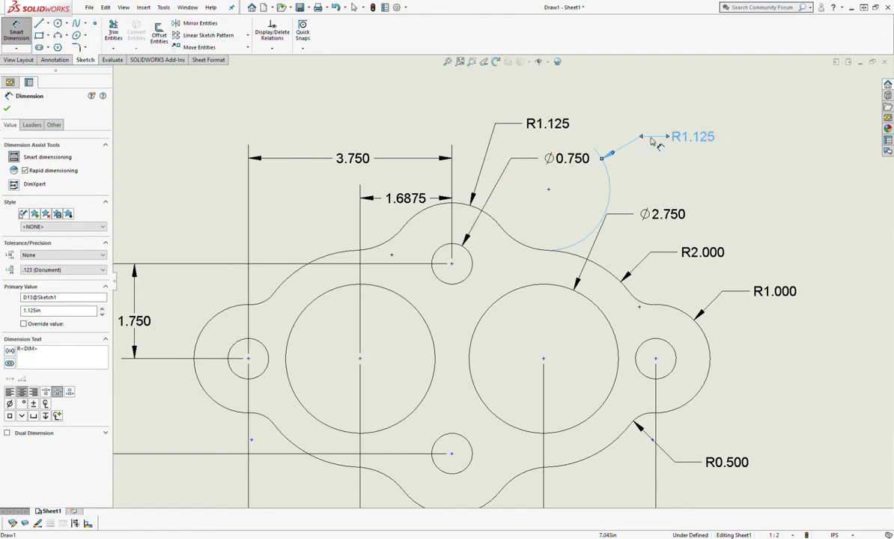
Step: Try displaying the upper fillet's R1.125 dimension as a diameter, return it to a radius and review its remaining leader and dimension settings
click(33, 125)
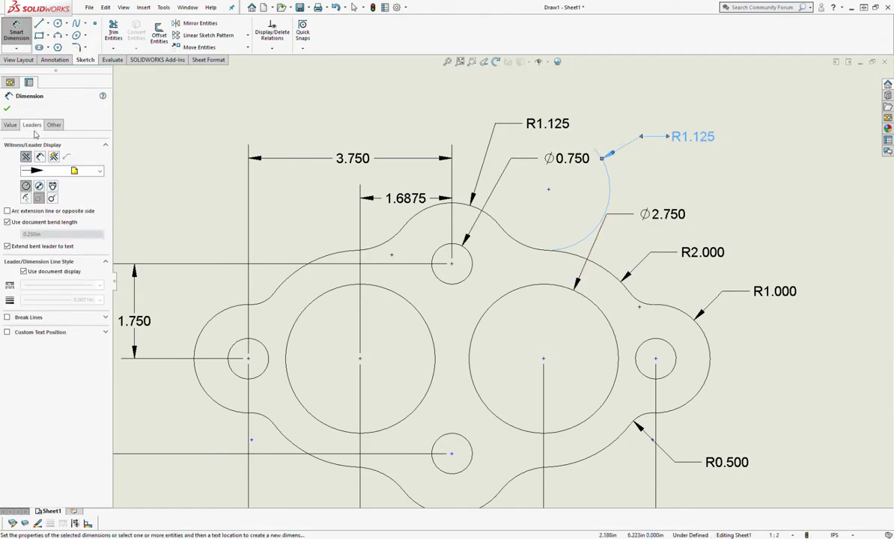
click(26, 187)
click(54, 125)
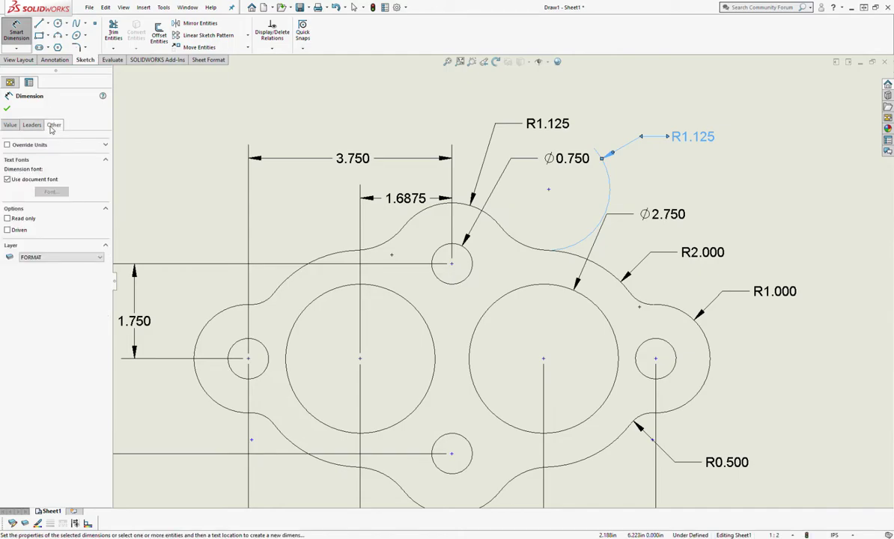
click(32, 125)
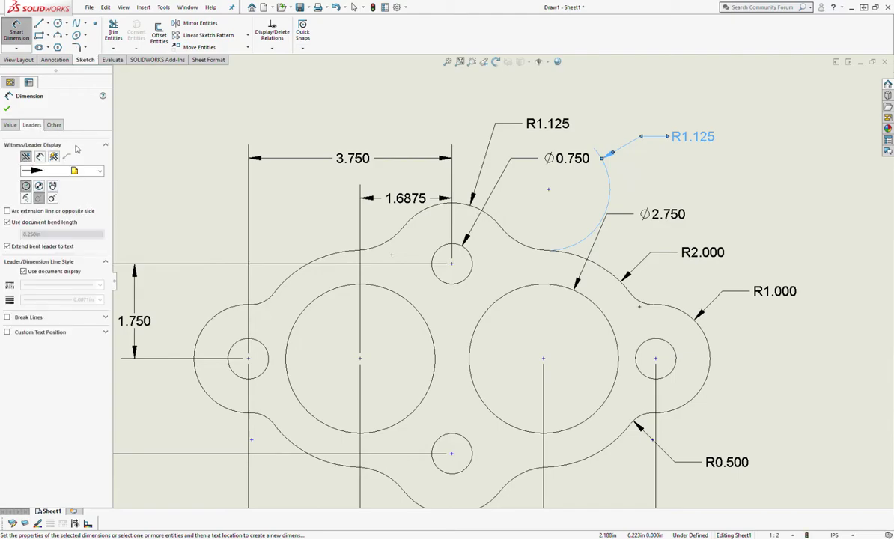
click(39, 186)
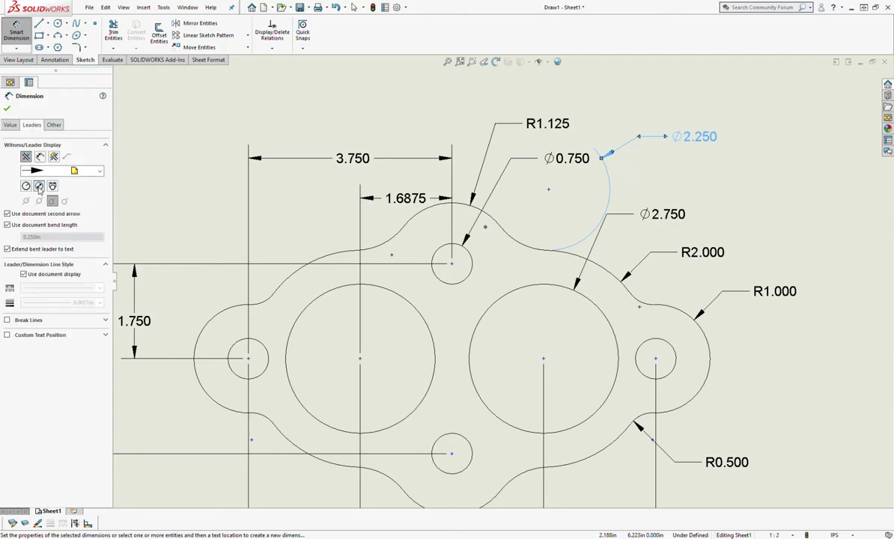
click(26, 185)
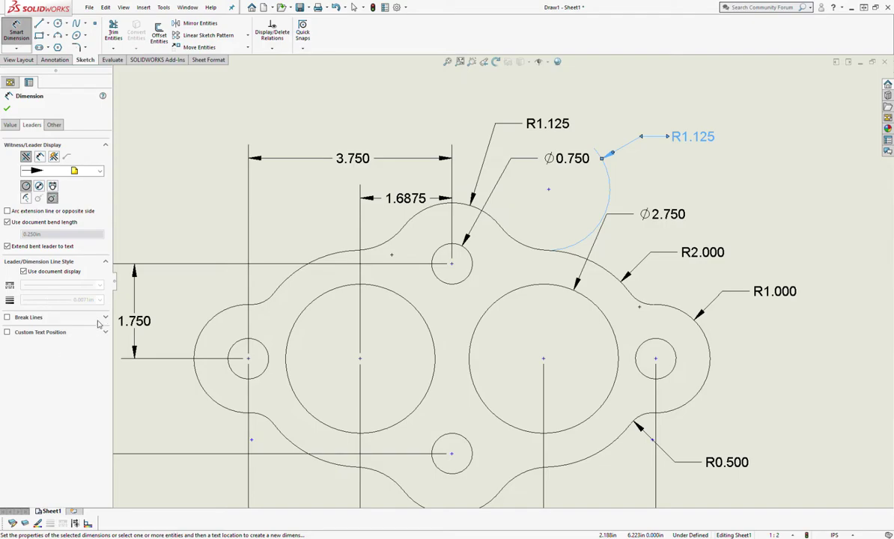
click(105, 334)
click(106, 320)
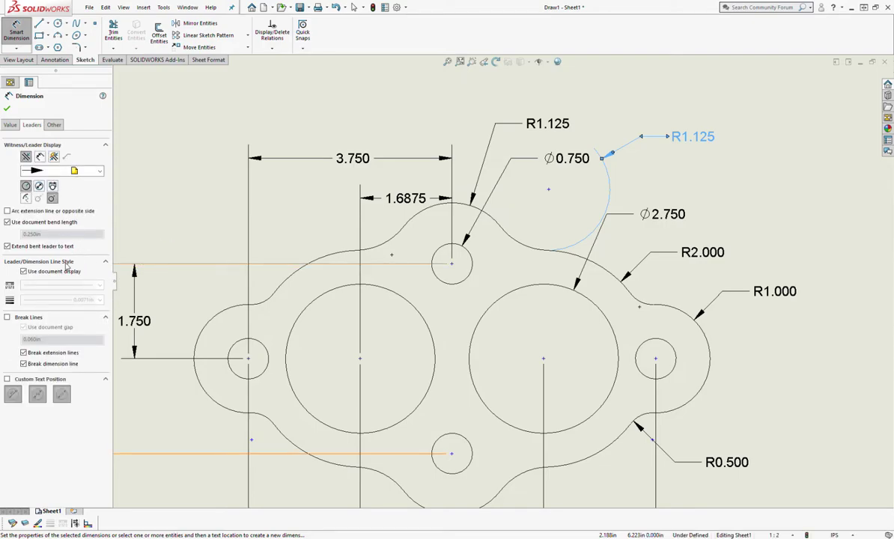
click(10, 125)
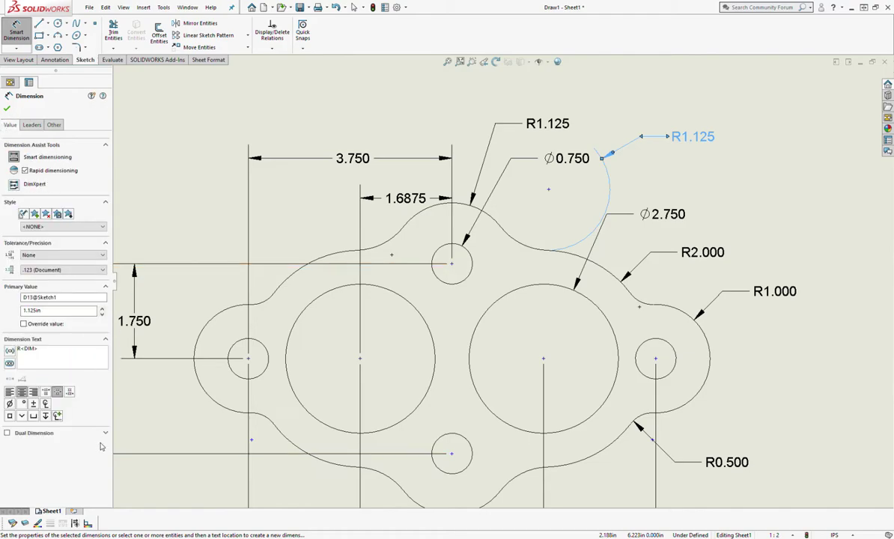
click(54, 124)
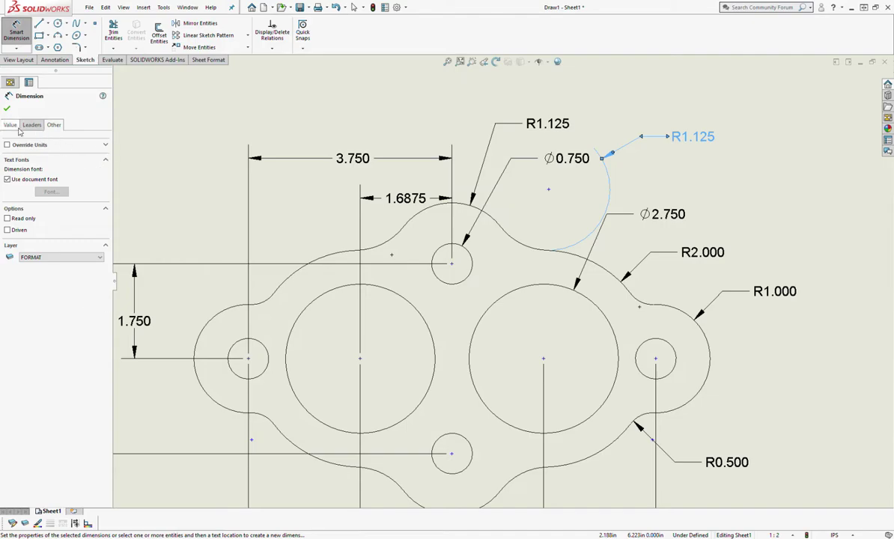
click(6, 108)
Step: Flip the upper fillet's R1.125 arrow and place the text above the fillet so the leader points directly at the arc
click(612, 158)
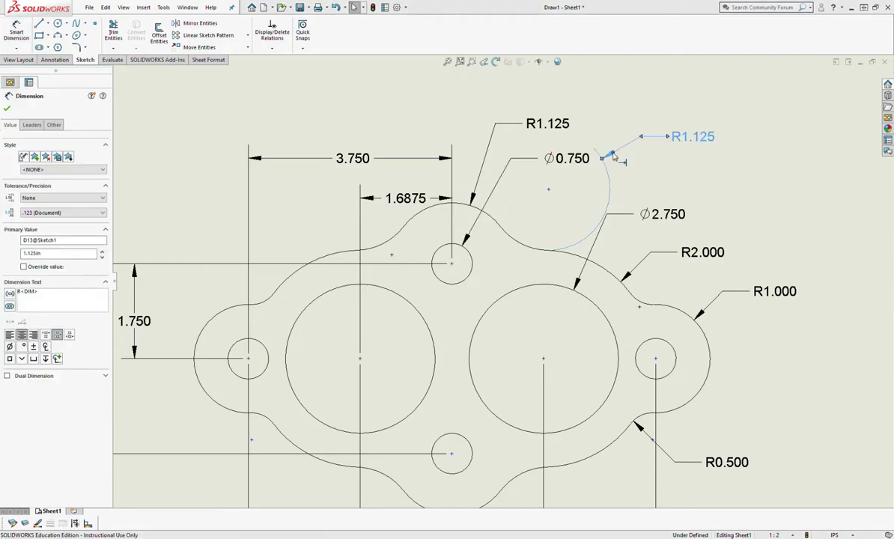
mouse_move(633, 147)
mouse_down()
mouse_move(764, 127)
mouse_move(638, 112)
mouse_move(648, 117)
mouse_move(634, 114)
mouse_move(612, 132)
mouse_move(604, 125)
mouse_move(646, 126)
mouse_move(635, 137)
mouse_up()
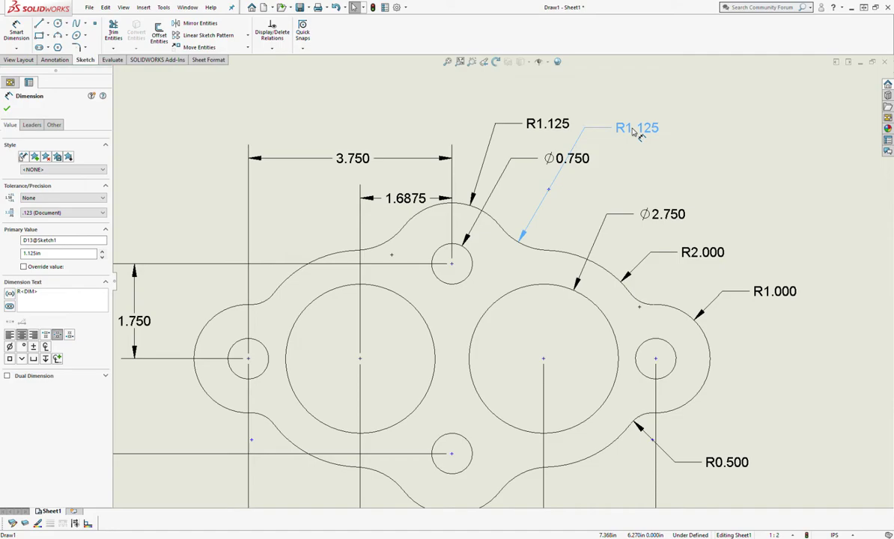
click(794, 184)
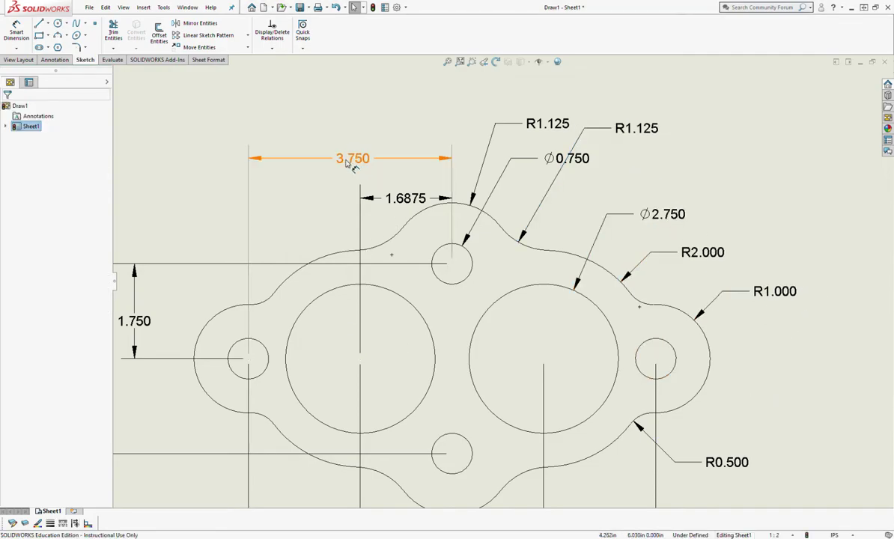
Step: Move the 3.750 and 1.6875 dimensions and the upper lobe's R1.125 dimension higher above the outline
drag(349, 165, 352, 147)
drag(405, 198, 400, 176)
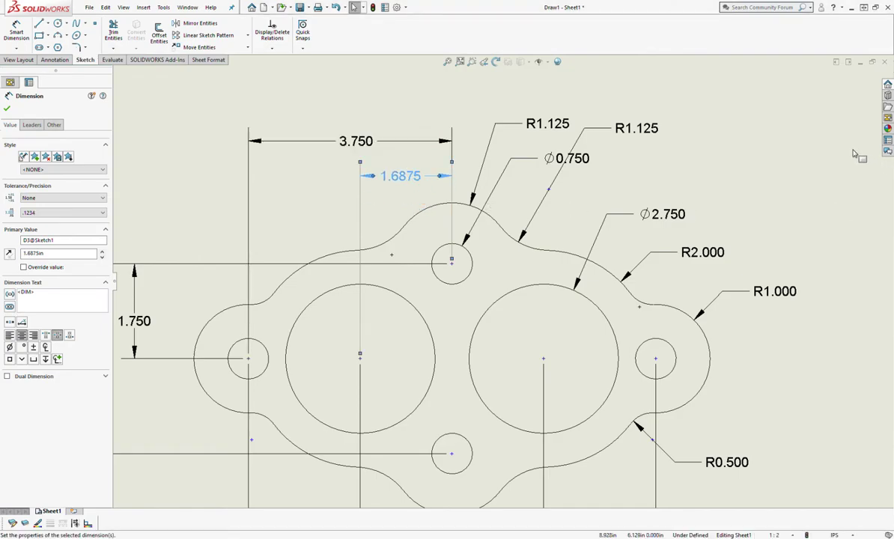
click(801, 146)
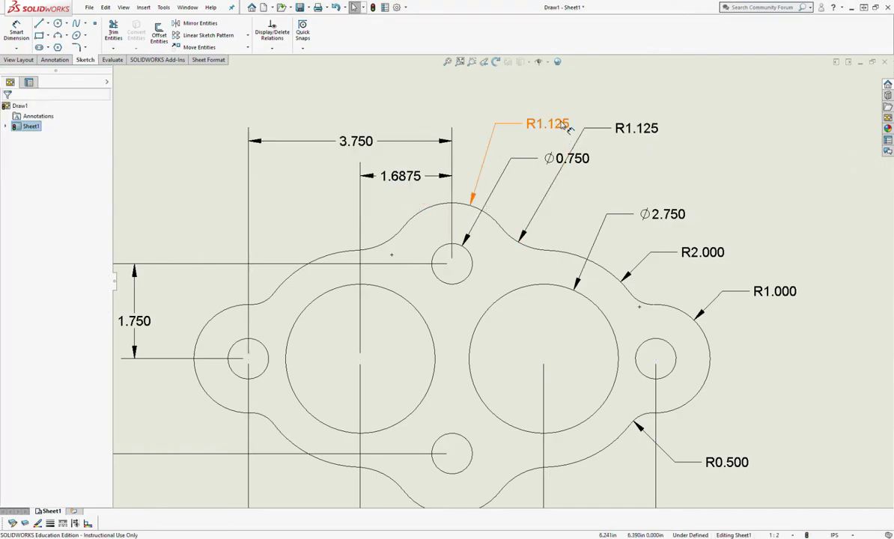
drag(559, 125, 562, 92)
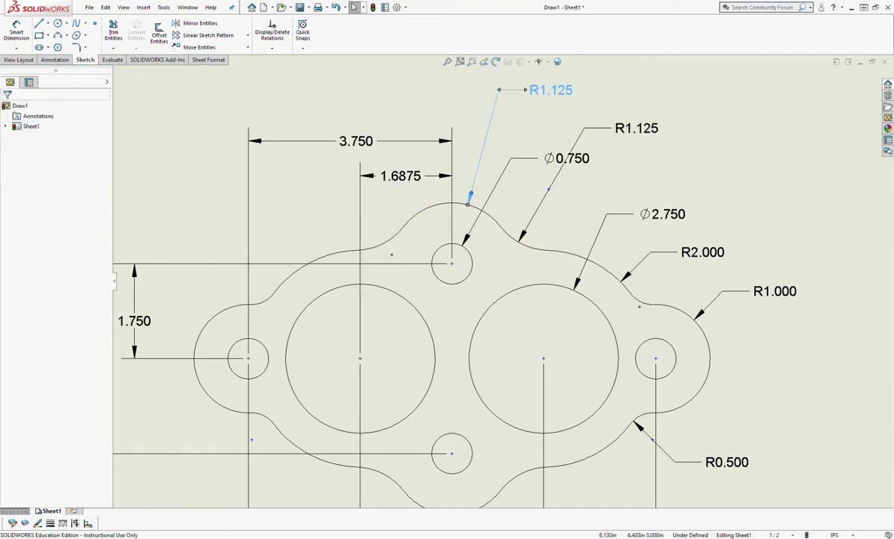
click(596, 91)
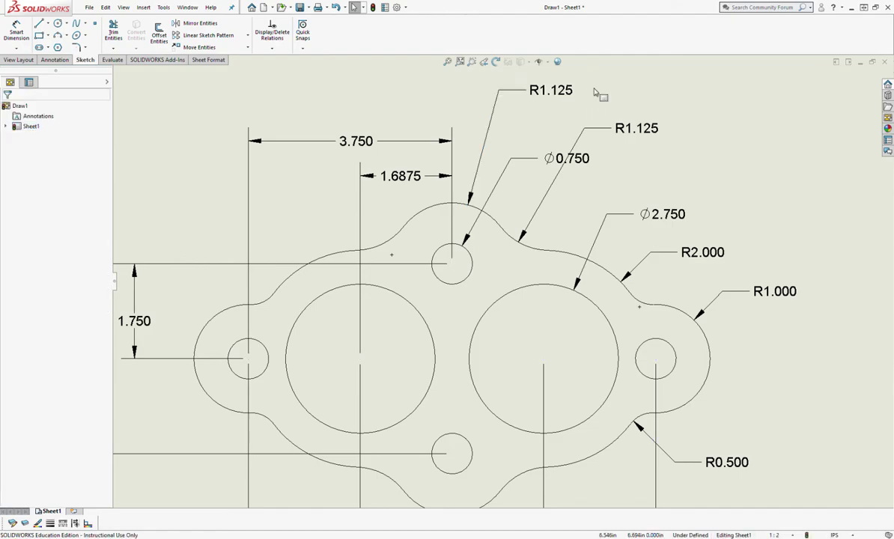
Step: Append TYP to the text of the upper lobe's R1.125 dimension
click(554, 90)
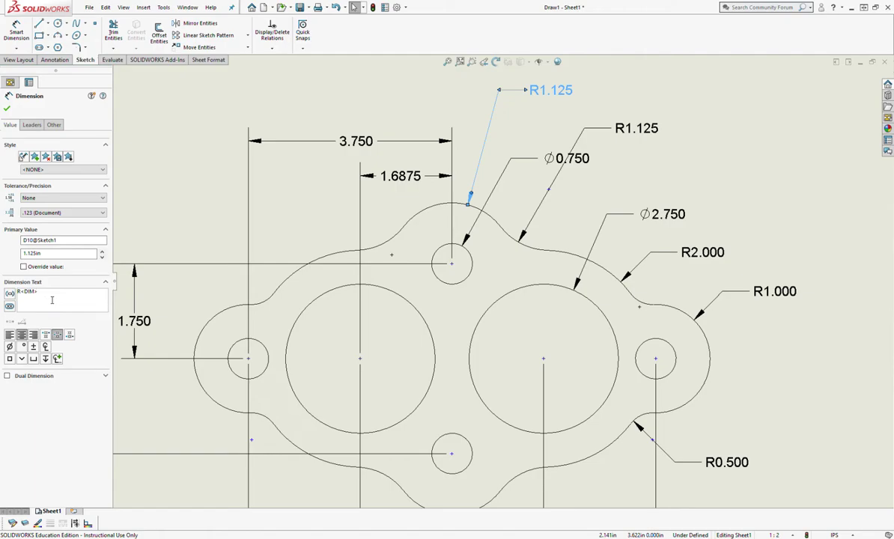
text(TYP)
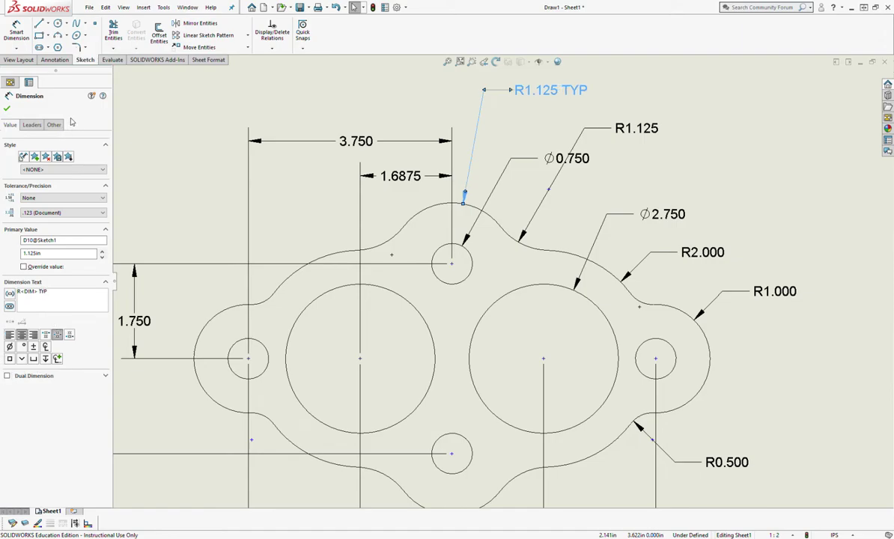
click(8, 109)
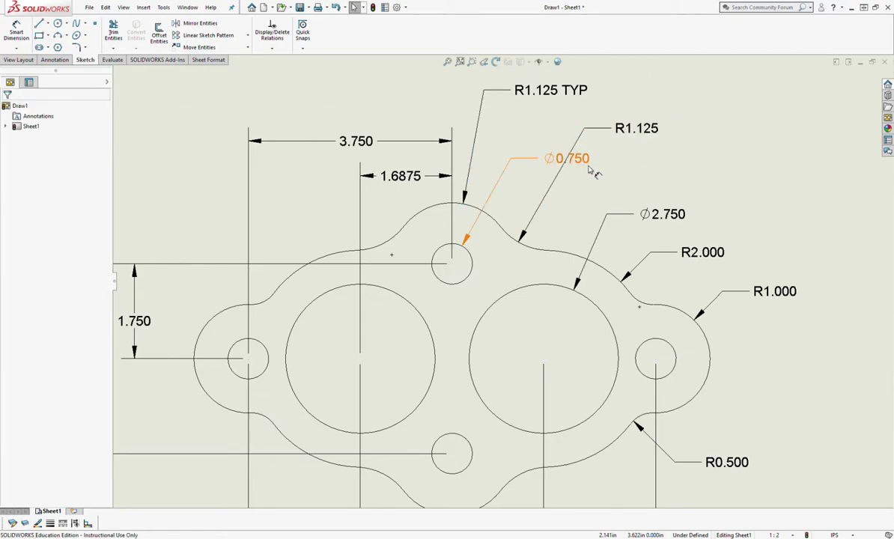
Step: Move the upper fillet's R1.125 dimension to the right and the Ø0.750 hole dimension up beneath the R1.125 TYP text
drag(611, 143, 636, 143)
drag(567, 146, 588, 103)
mouse_move(666, 137)
mouse_down()
mouse_move(633, 149)
mouse_move(665, 131)
mouse_move(661, 142)
mouse_up()
Step: Append 4 HOLES to the text of the upper hole's Ø0.750 dimension
click(592, 116)
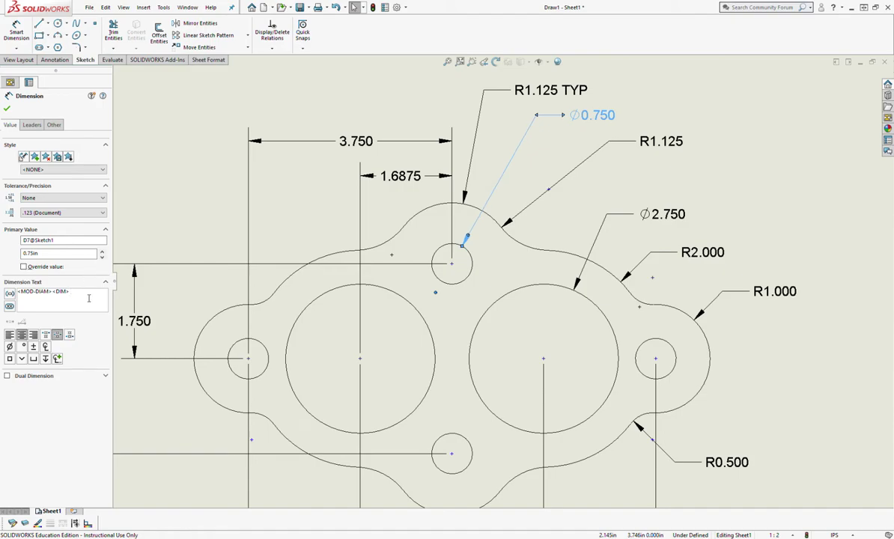
text(4)
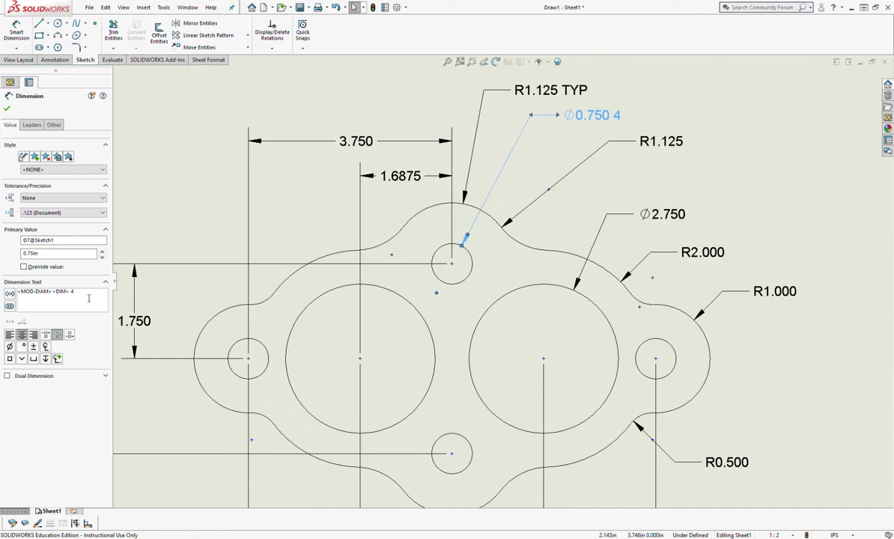
text( HOLES)
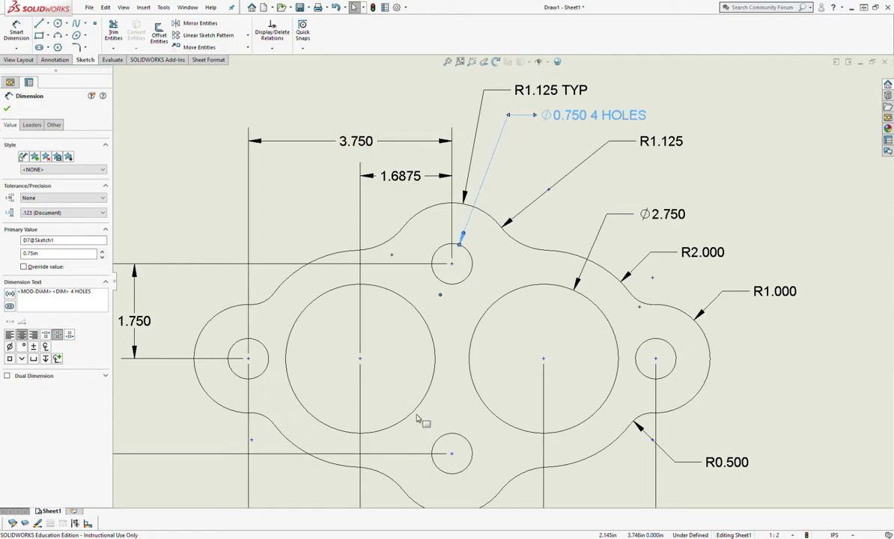
click(8, 108)
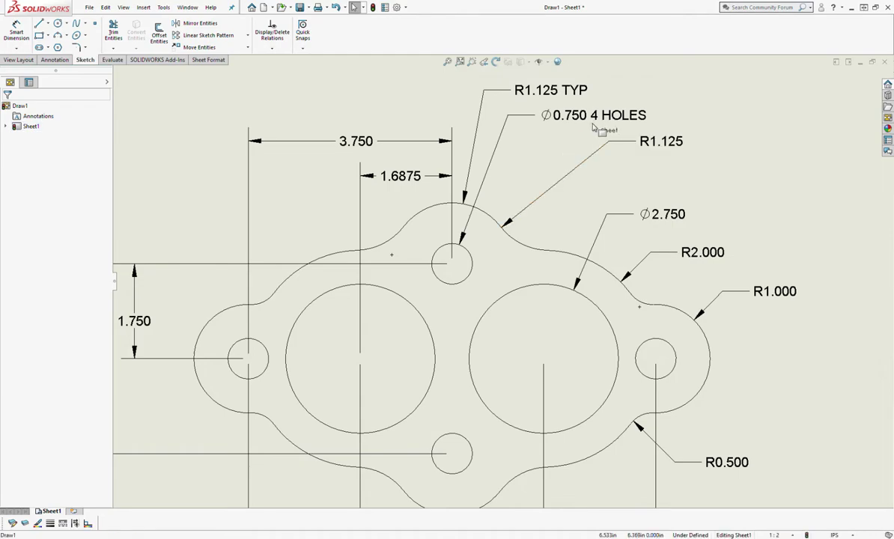
Step: Space out the upper lobe's R1.125 TYP, the Ø0.750 4 HOLES and the upper fillet's R1.125 dimension texts evenly above the outline
drag(586, 122, 592, 125)
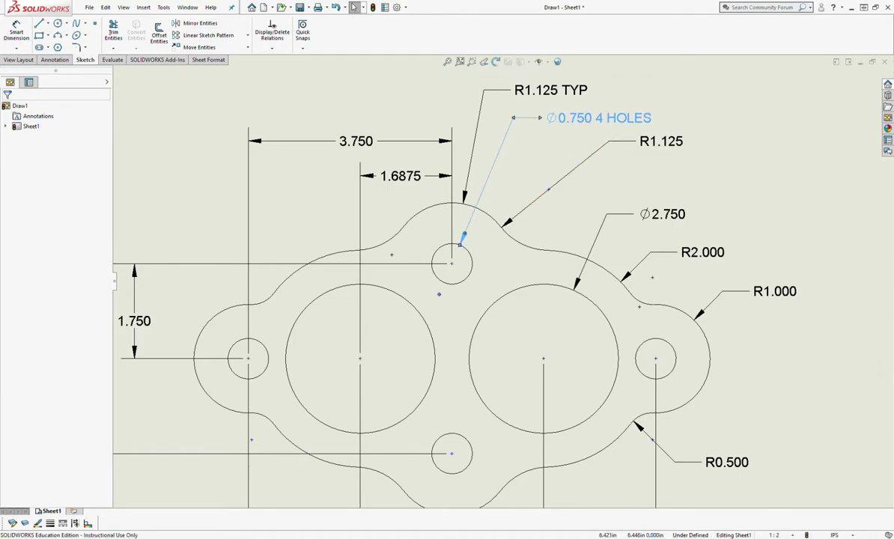
drag(659, 149, 645, 137)
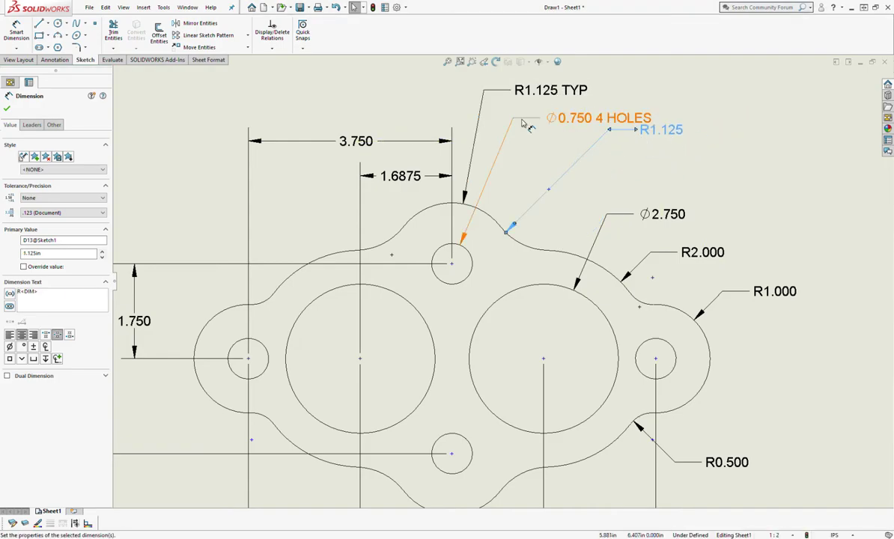
scroll(504, 280, up, 3)
drag(537, 148, 549, 136)
drag(558, 167, 570, 150)
drag(607, 183, 600, 190)
click(624, 205)
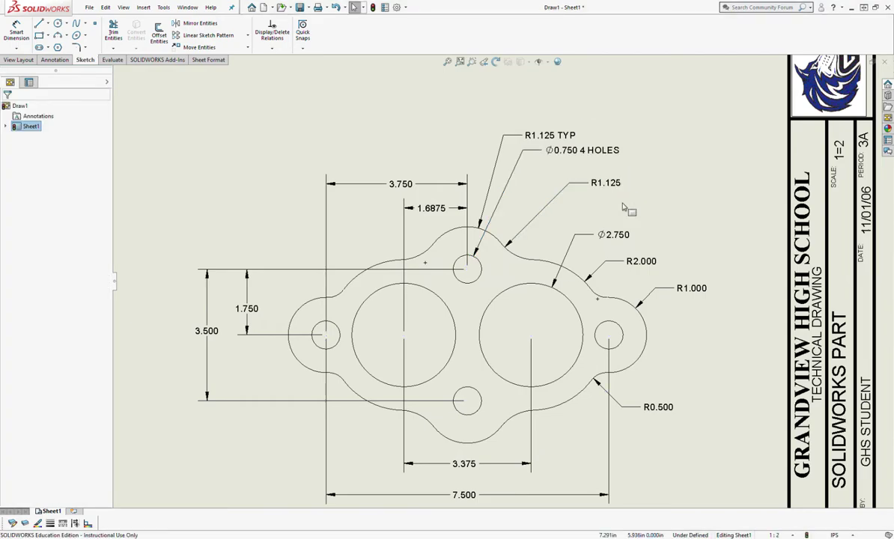
drag(592, 150, 600, 160)
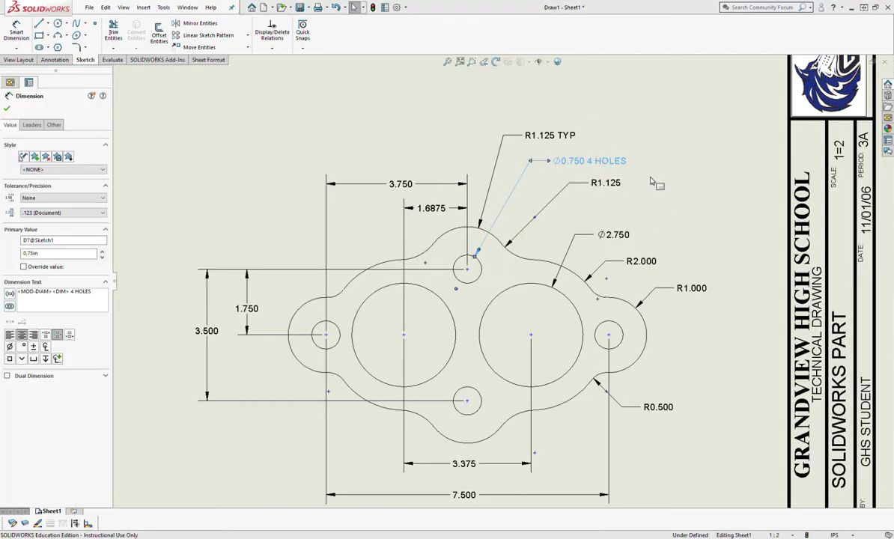
Step: Append TYP to the text of the upper fillet's R1.125 dimension
click(593, 171)
click(605, 182)
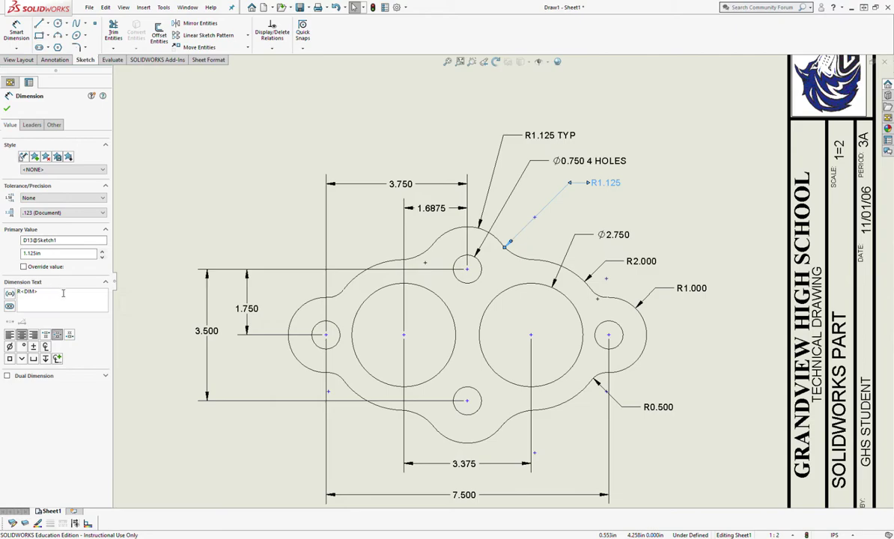
text(TYP)
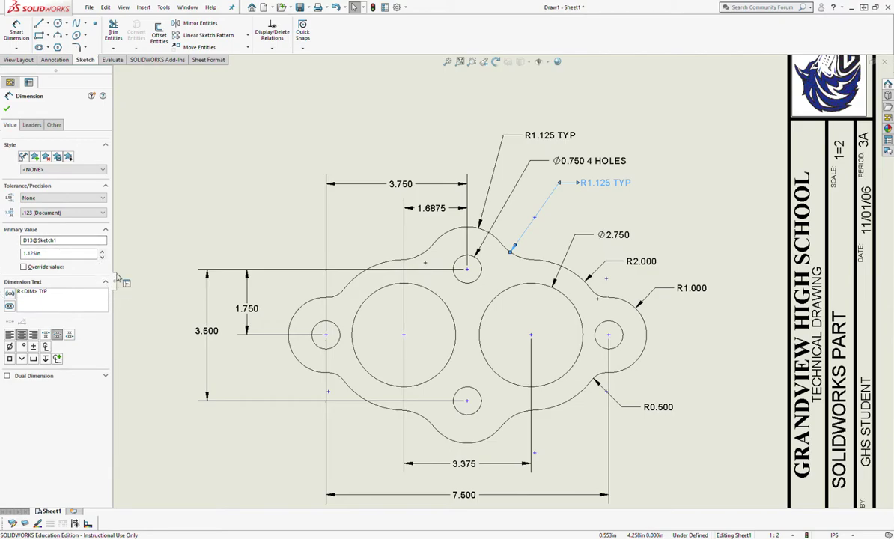
Step: Move the large circle's Ø2.750 dimension up beneath the fillet's R1.125 TYP text and append 2 HOLES to it
click(627, 237)
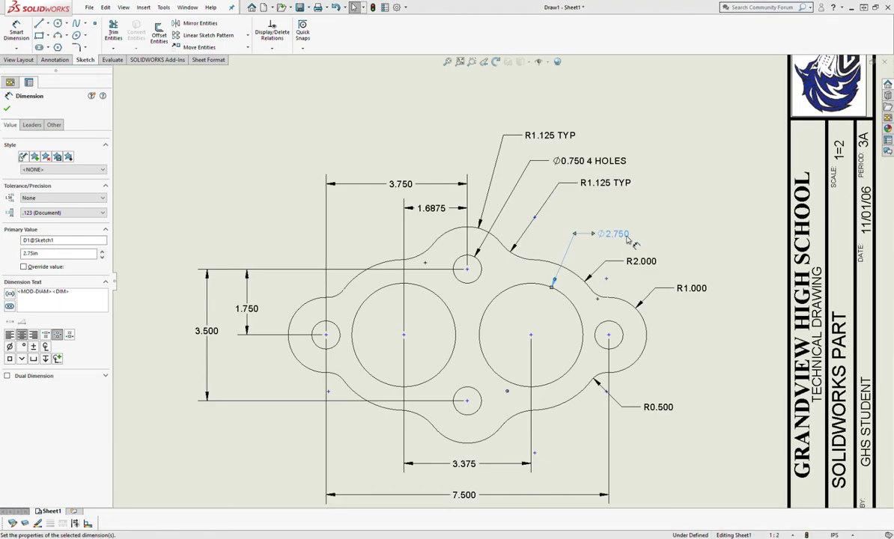
drag(627, 240, 638, 208)
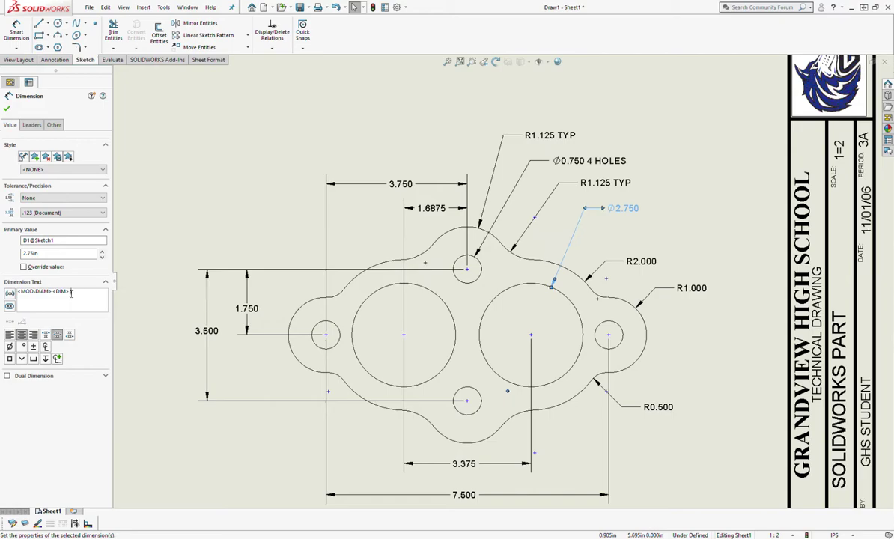
text(2 HO)
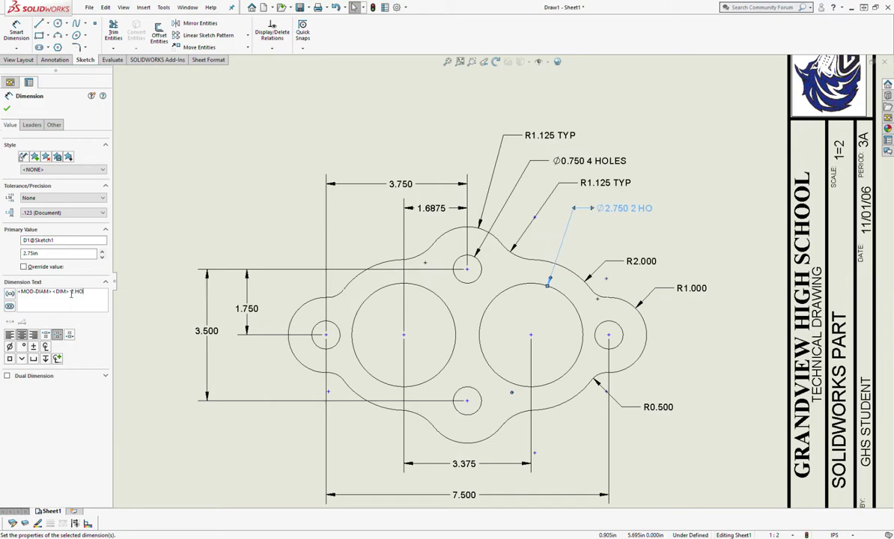
text(LES)
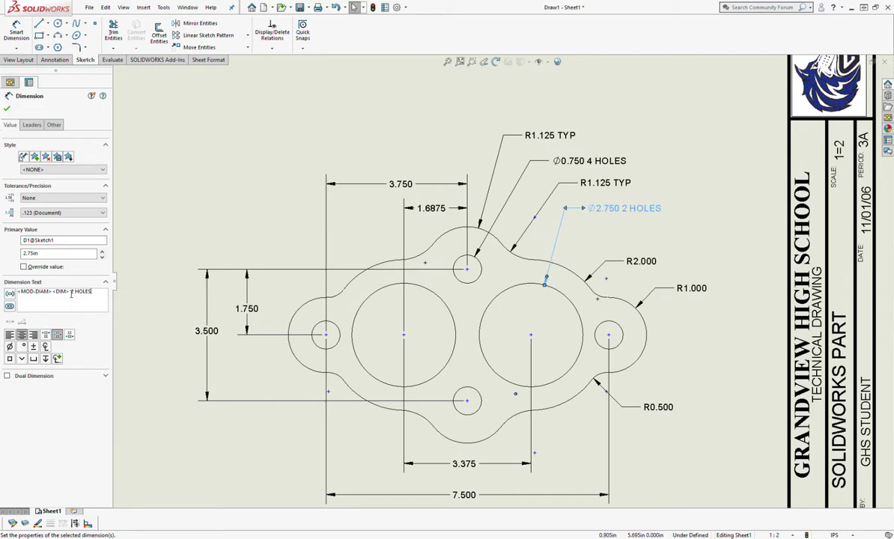
drag(588, 207, 606, 215)
click(664, 248)
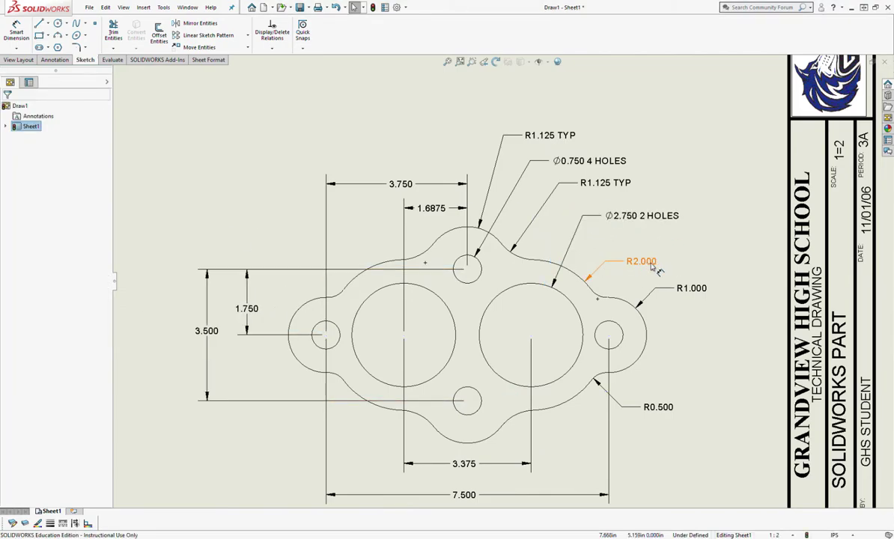
Step: Move the R2.000 arc dimension slightly up and outward, and append TYP to its text
click(652, 268)
drag(652, 270, 669, 252)
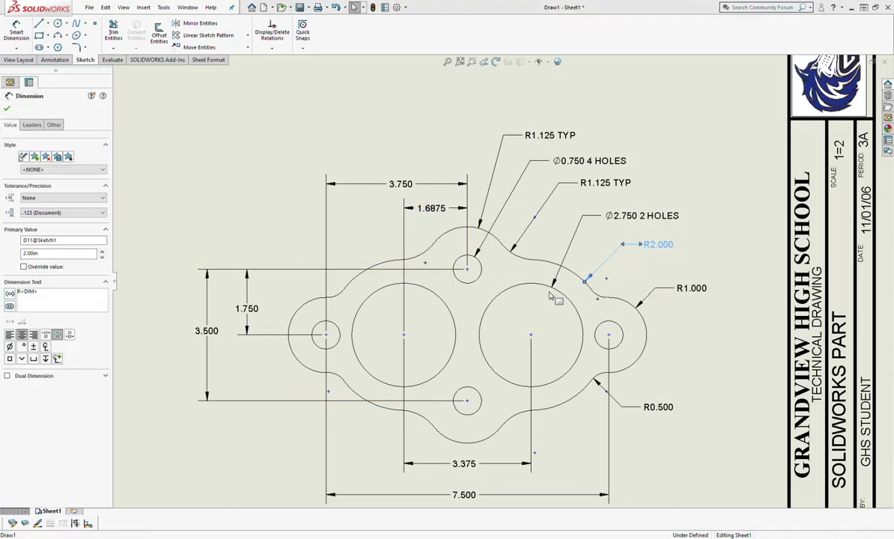
click(45, 296)
text(TY)
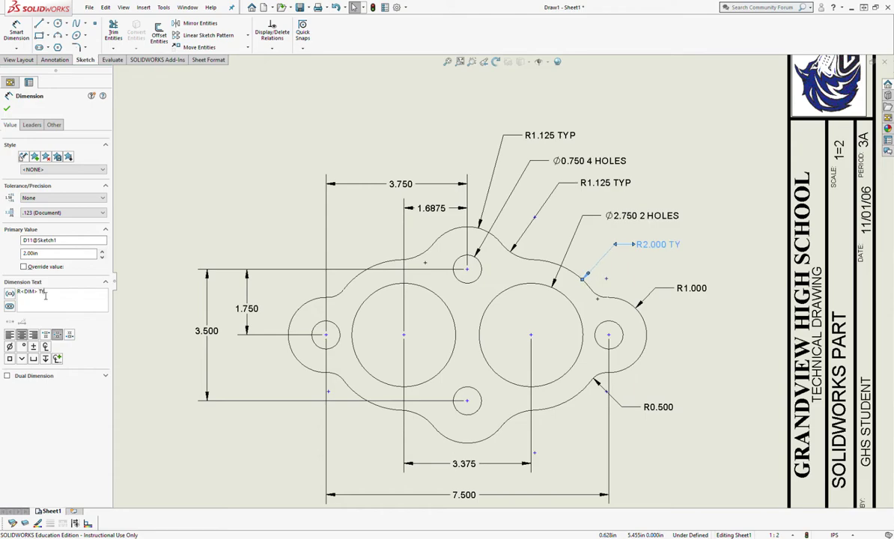
text(P)
click(681, 326)
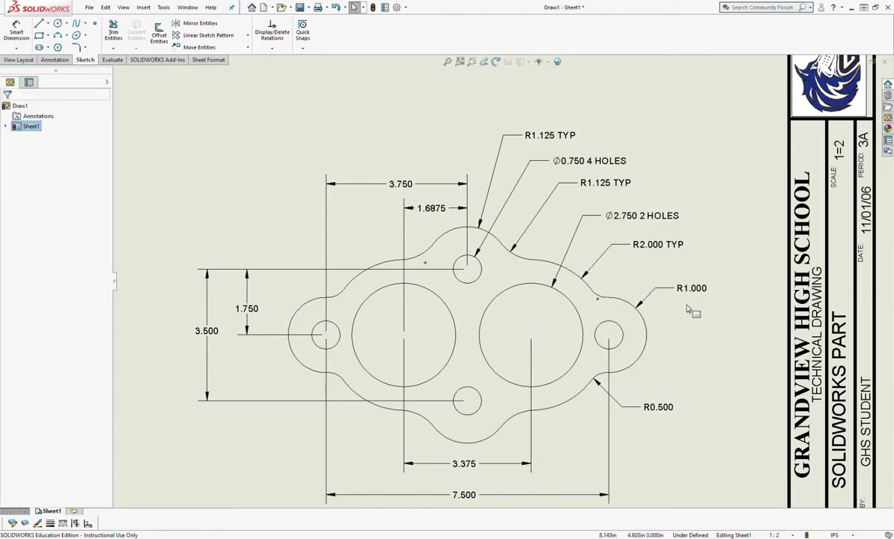
Step: Append TYP to the text of the right lobe's R1.000 dimension
click(666, 287)
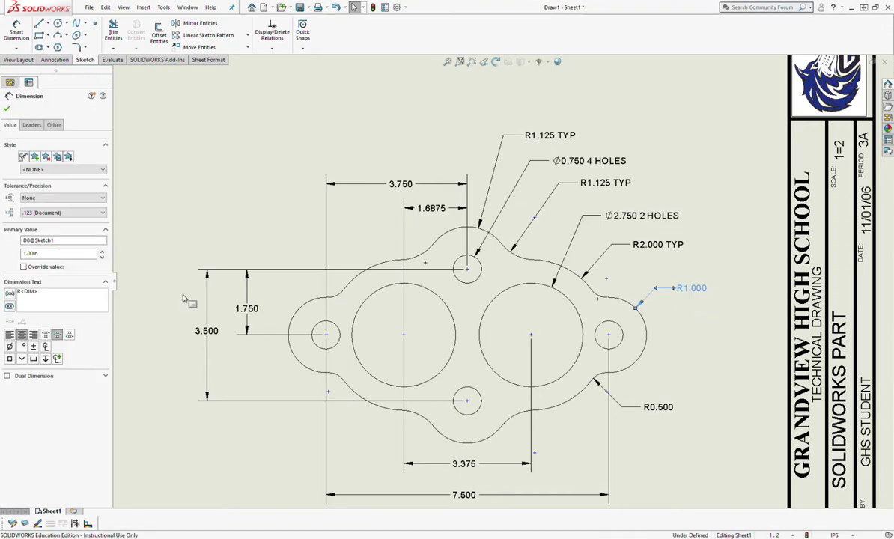
click(53, 294)
text(TYP)
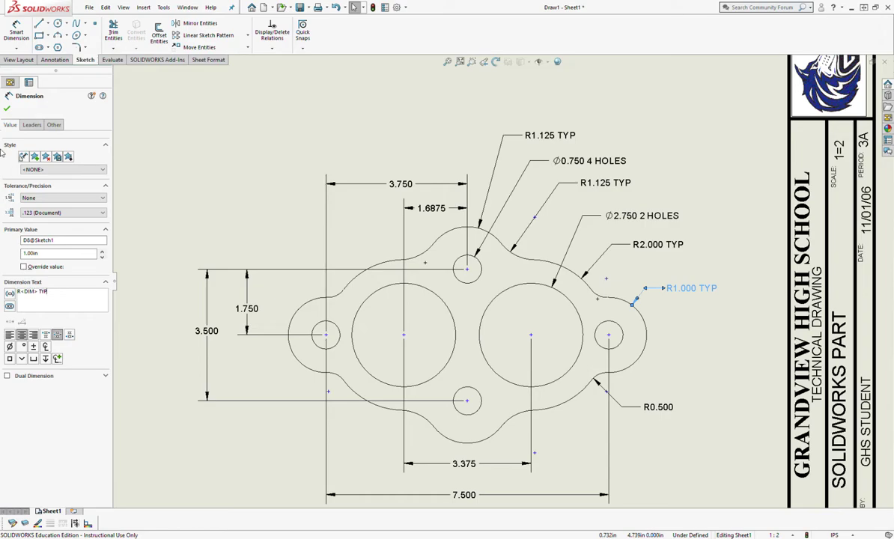
click(7, 110)
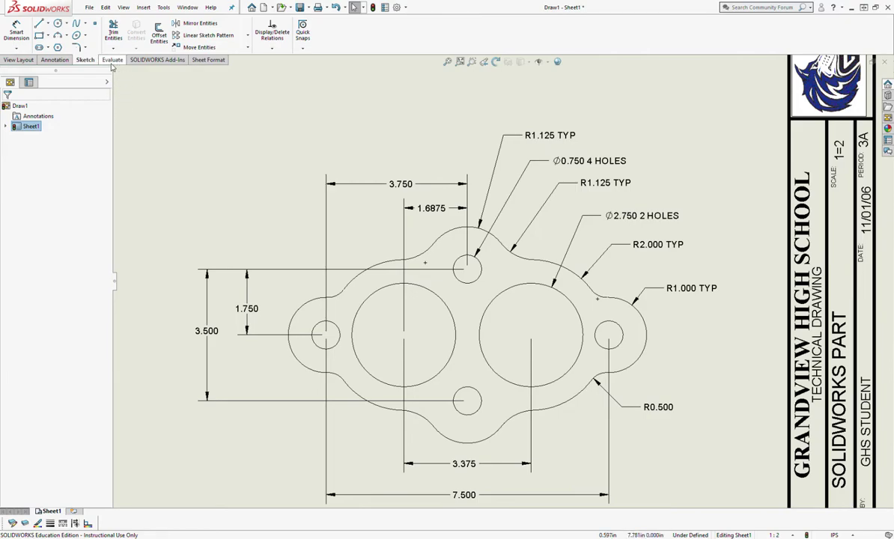
Step: Add center marks to the four small holes and the two large circles
click(55, 59)
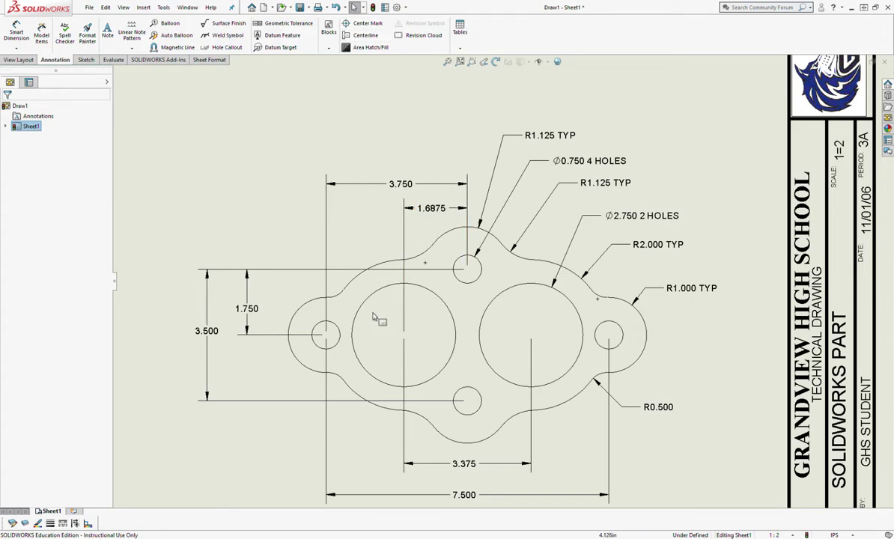
click(352, 25)
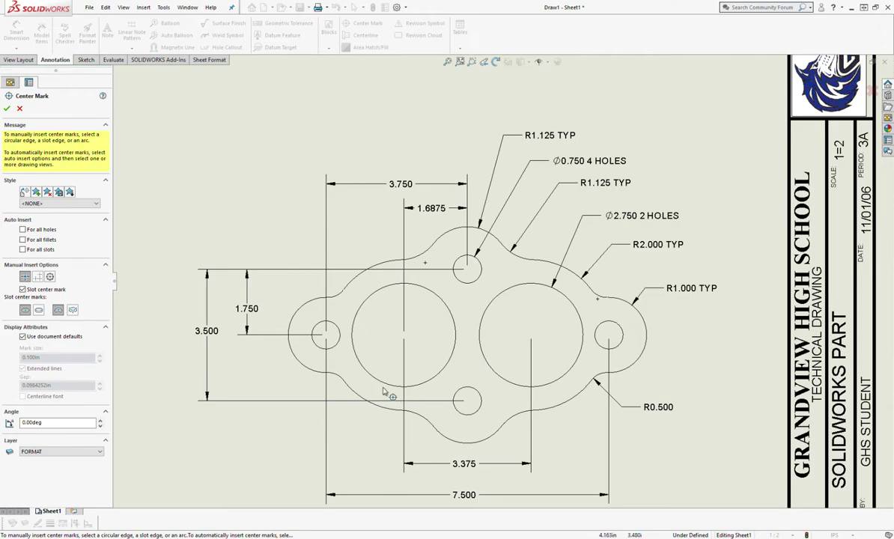
click(335, 329)
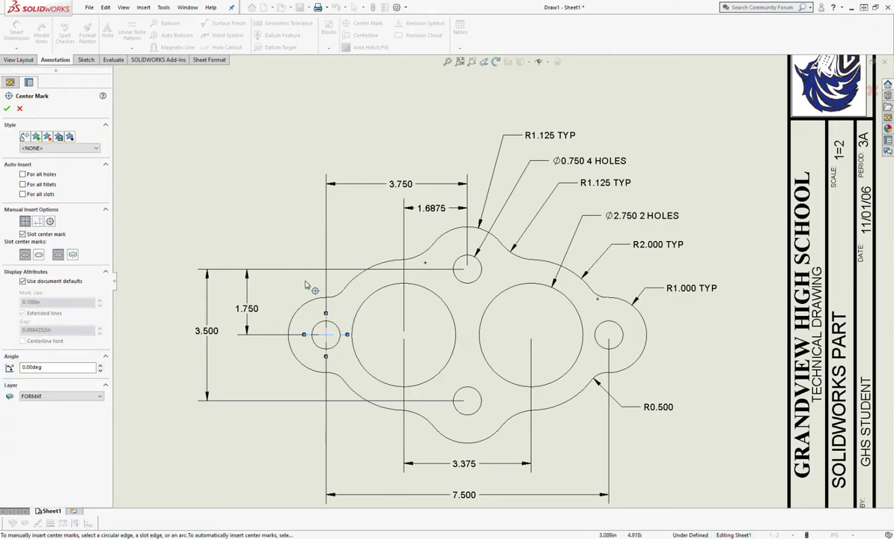
click(378, 296)
click(463, 285)
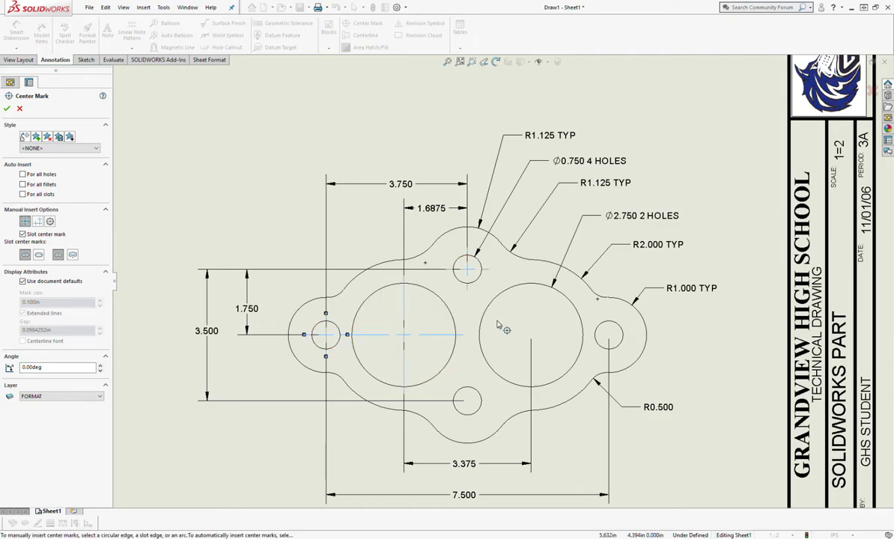
click(483, 315)
click(479, 403)
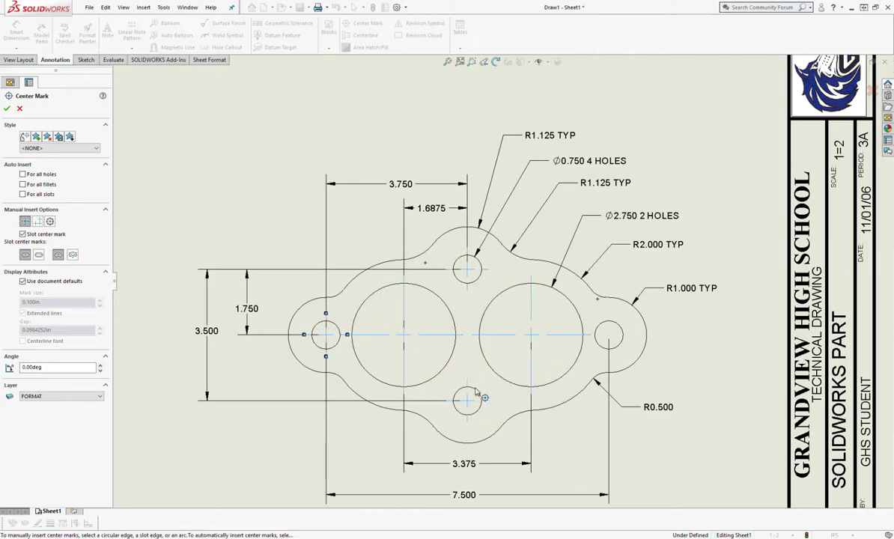
click(619, 346)
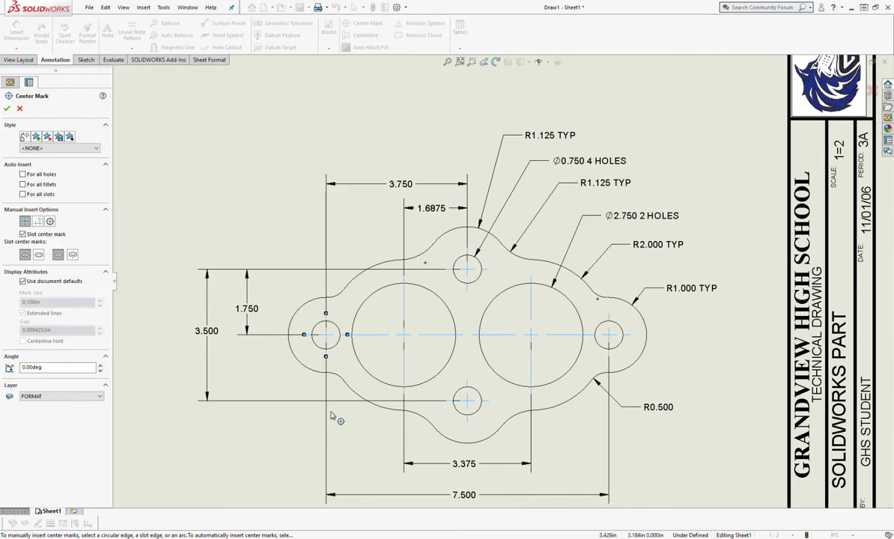
click(7, 108)
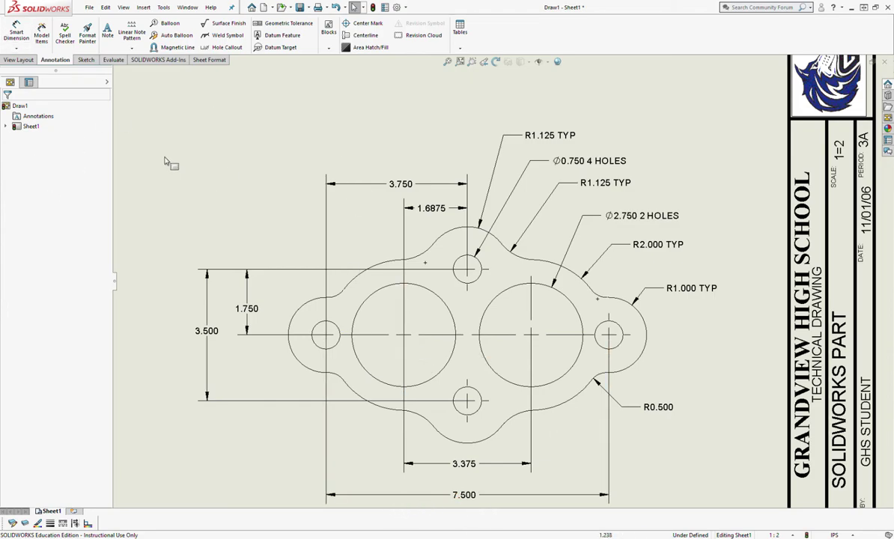
Step: Draw a vertical construction line from the upper hole's center to the lower hole's center
click(86, 60)
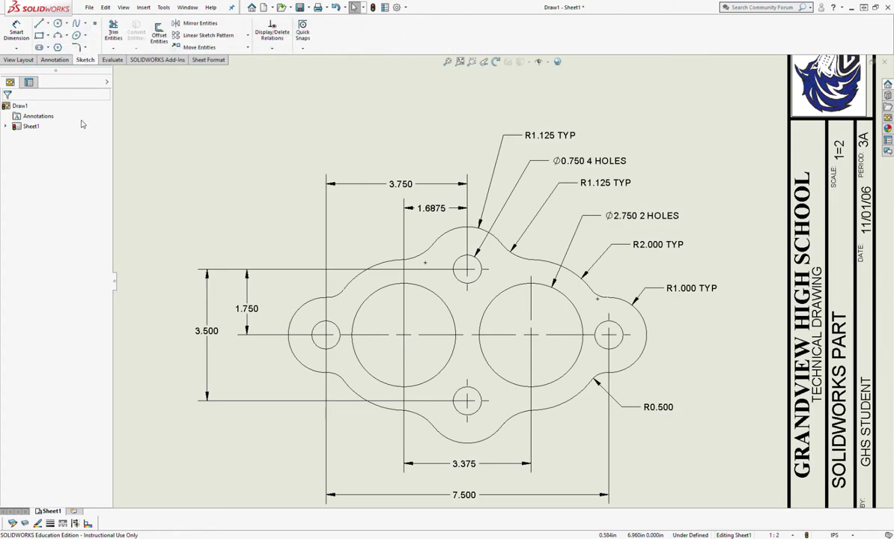
click(39, 24)
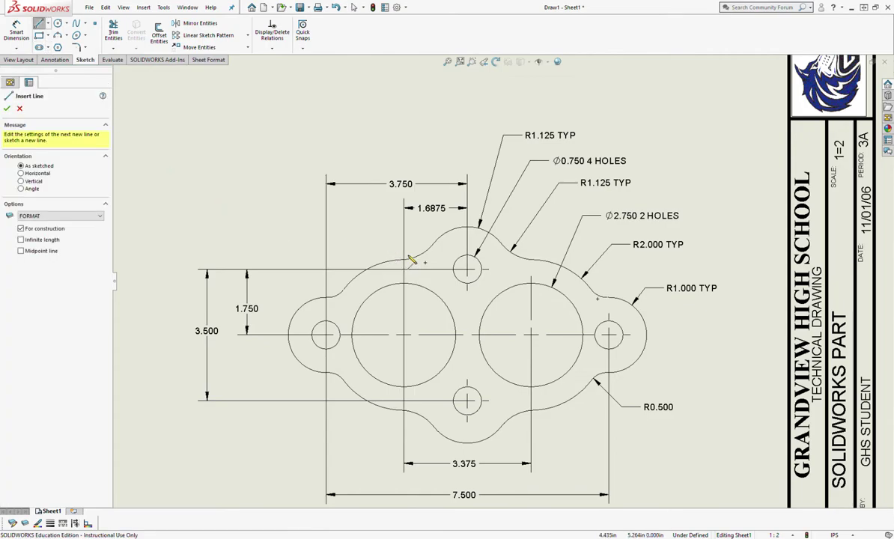
click(467, 270)
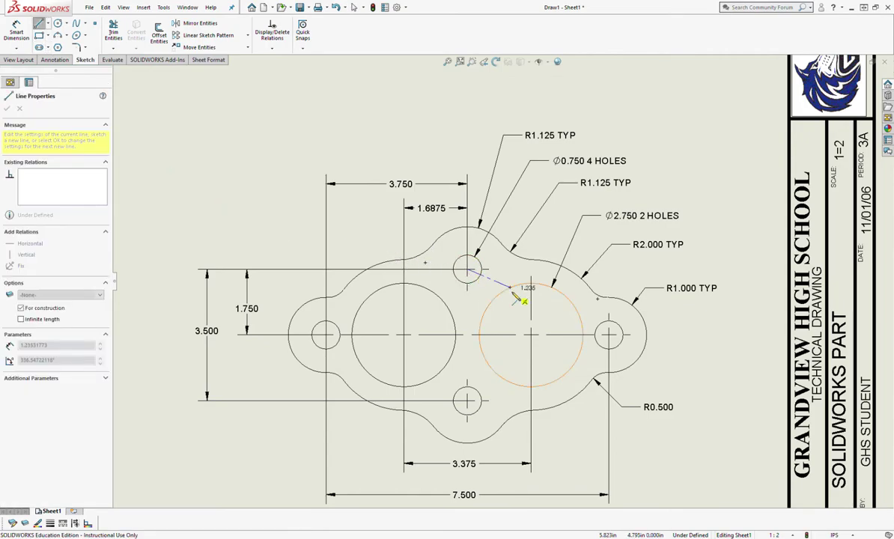
click(468, 400)
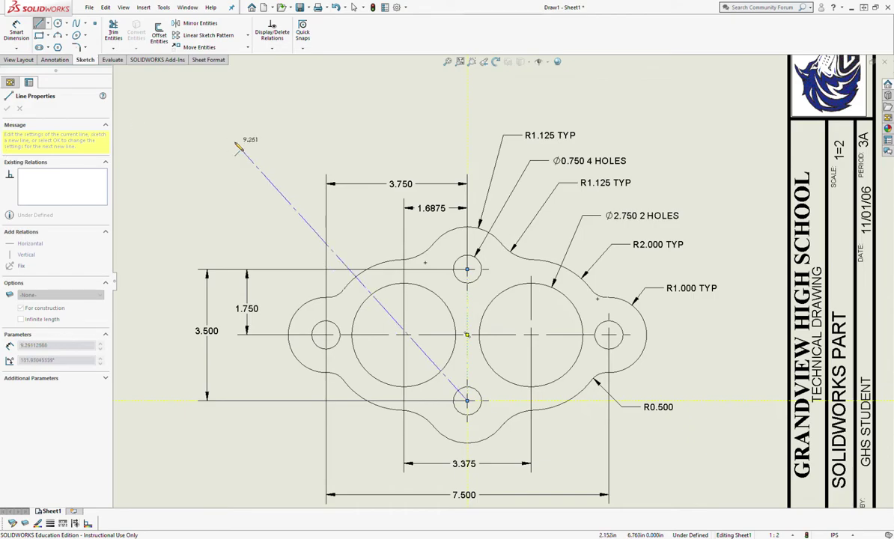
key(Escape)
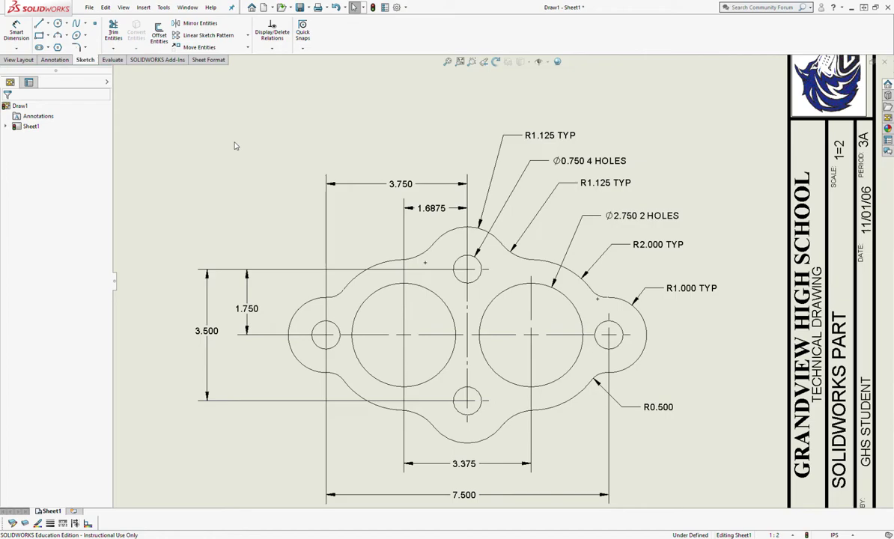
key(f)
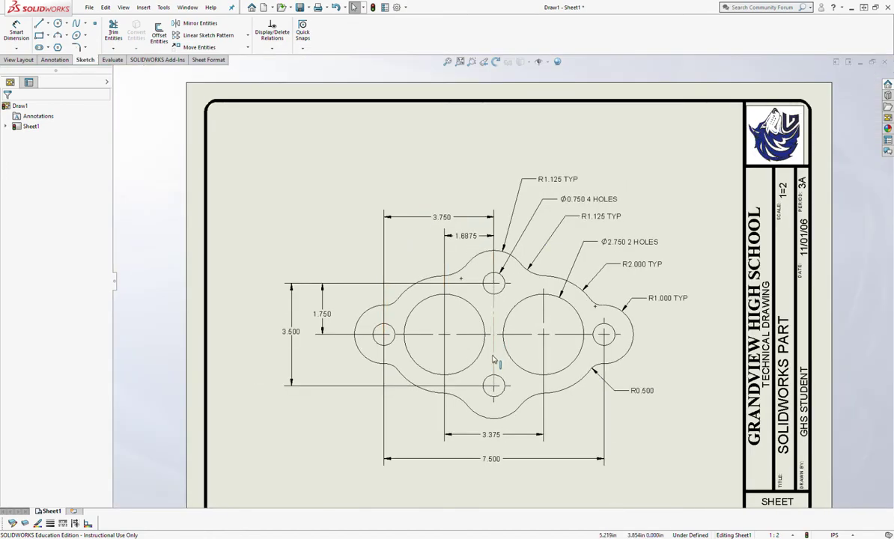
ctrl+middle_drag(494, 360, 430, 257)
click(356, 113)
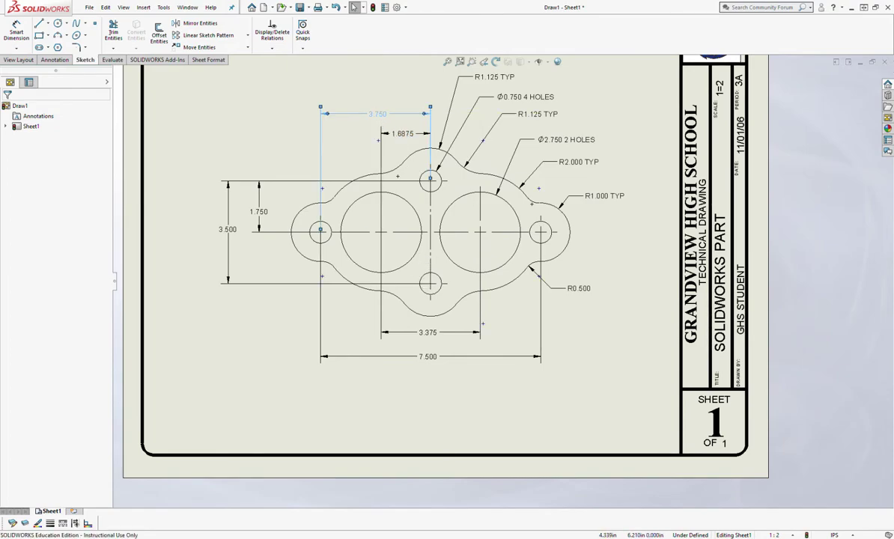
click(199, 105)
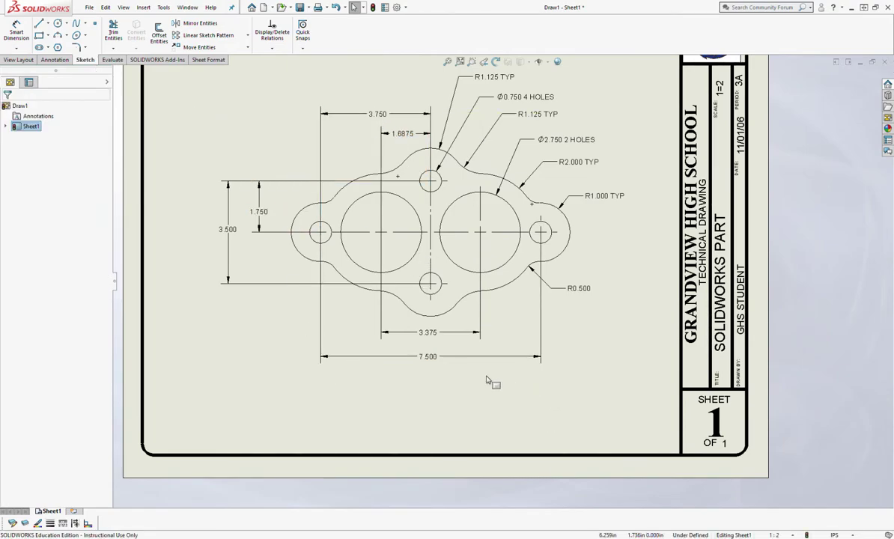
Step: Place the note "SWX PROBLEM #14 - CARBURATOR GASKET" centered beneath the 7.500 dimension below the gasket figure
middle_drag(447, 429, 456, 486)
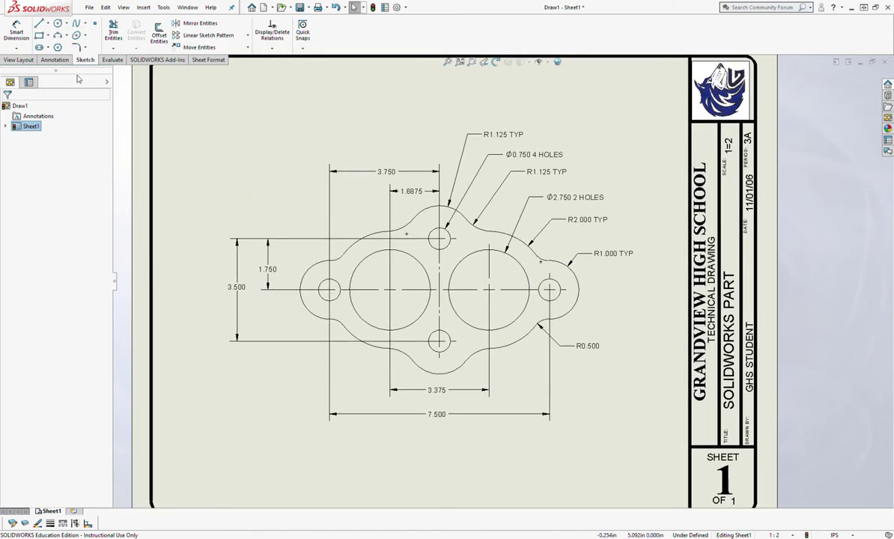
click(55, 60)
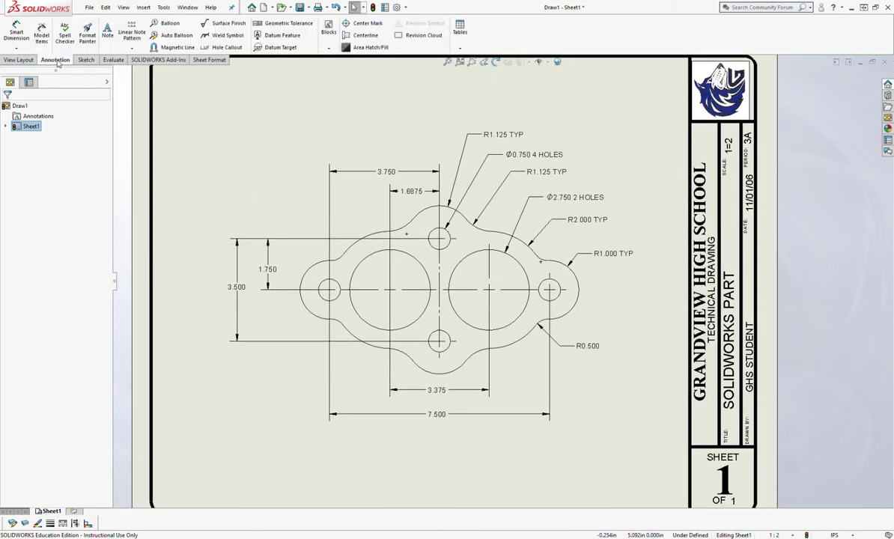
click(108, 33)
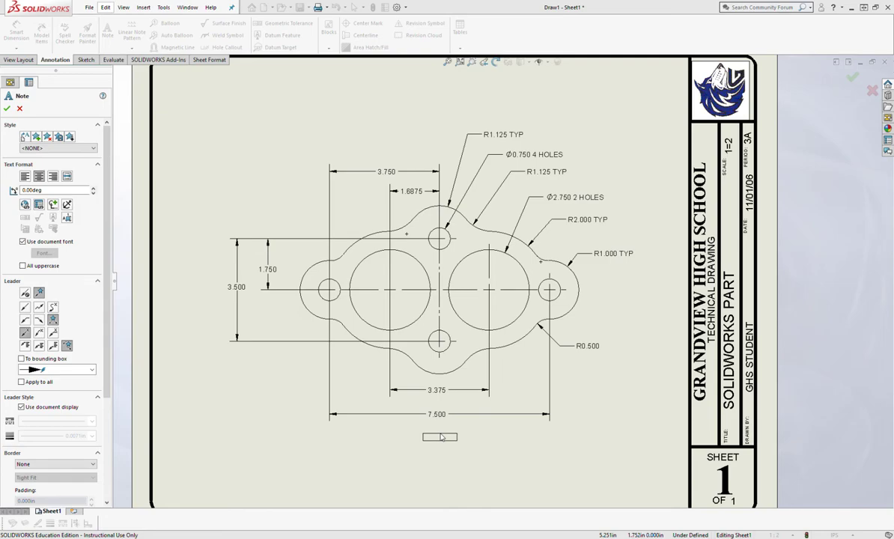
click(439, 437)
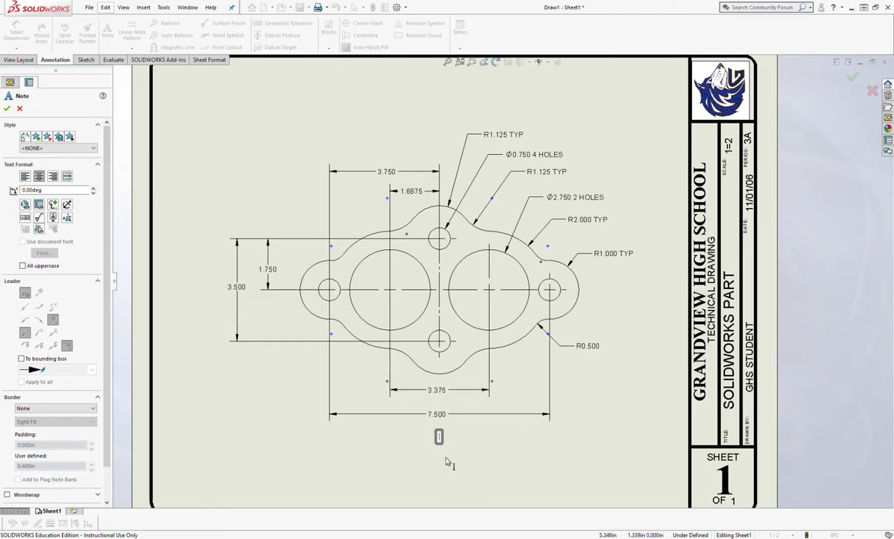
text(SWX)
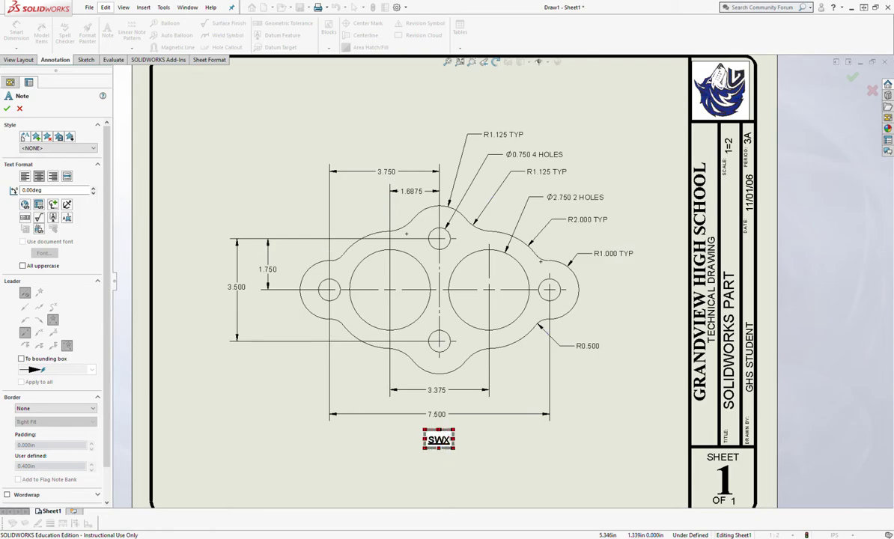
text( PR)
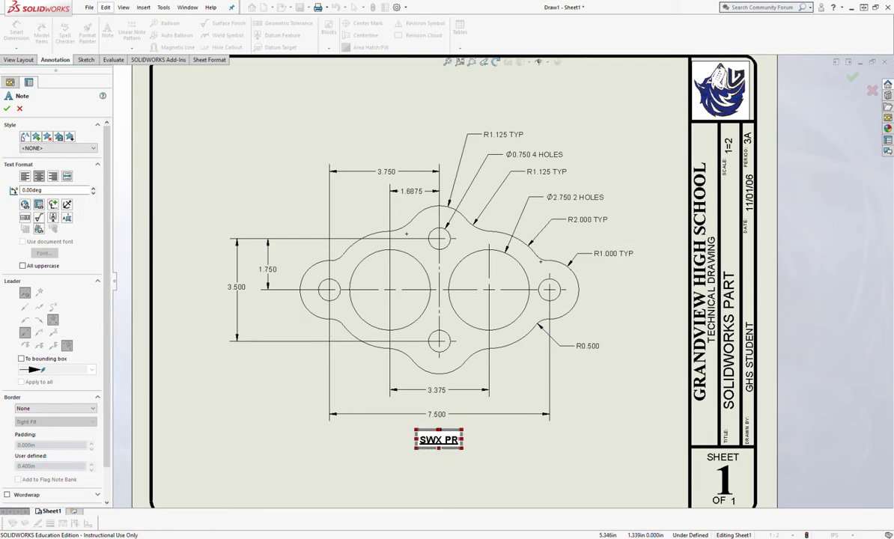
text(OBLEM)
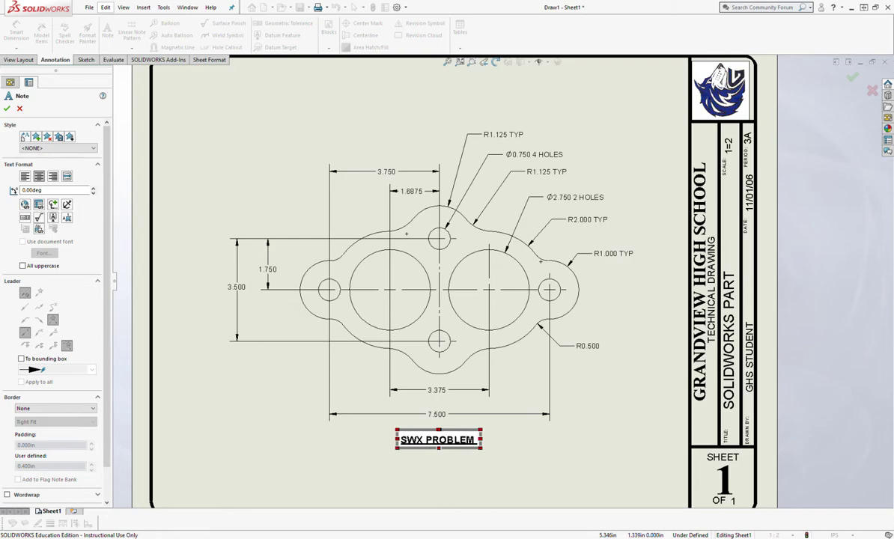
text( #14)
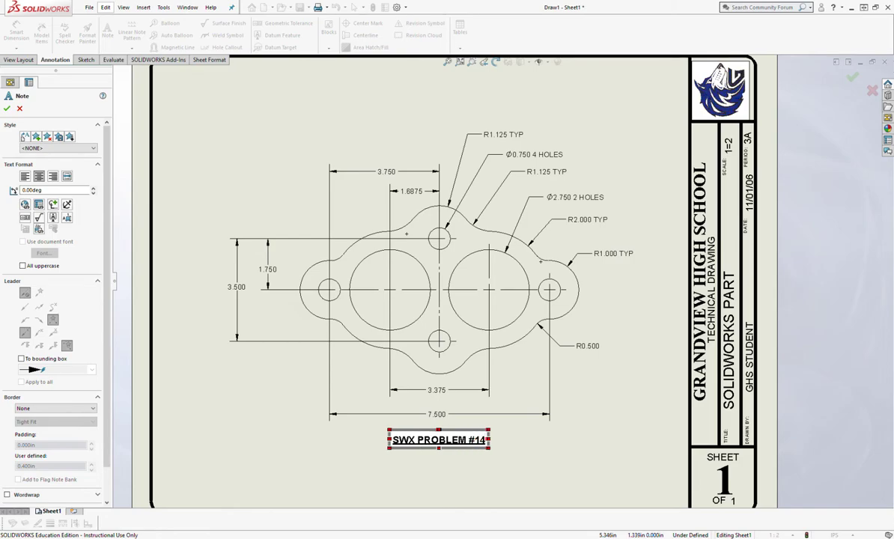
text( -)
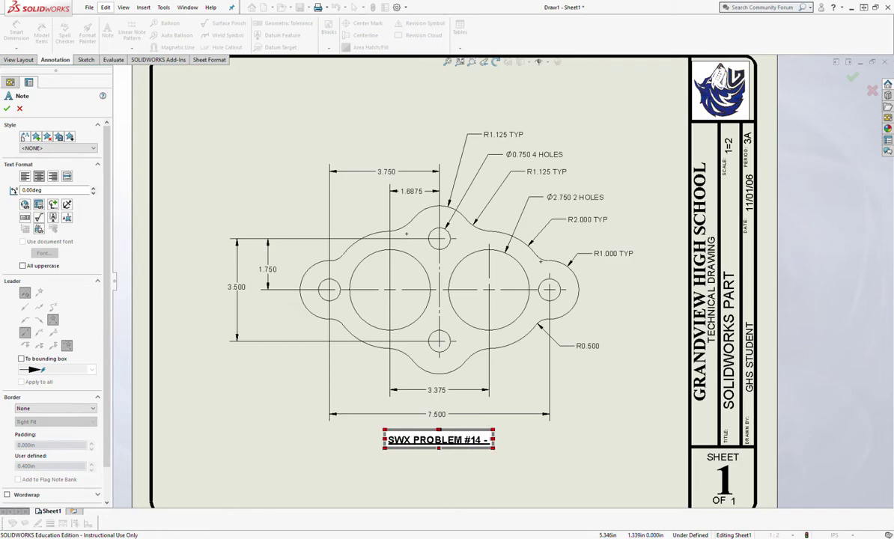
text( CARBURAOT)
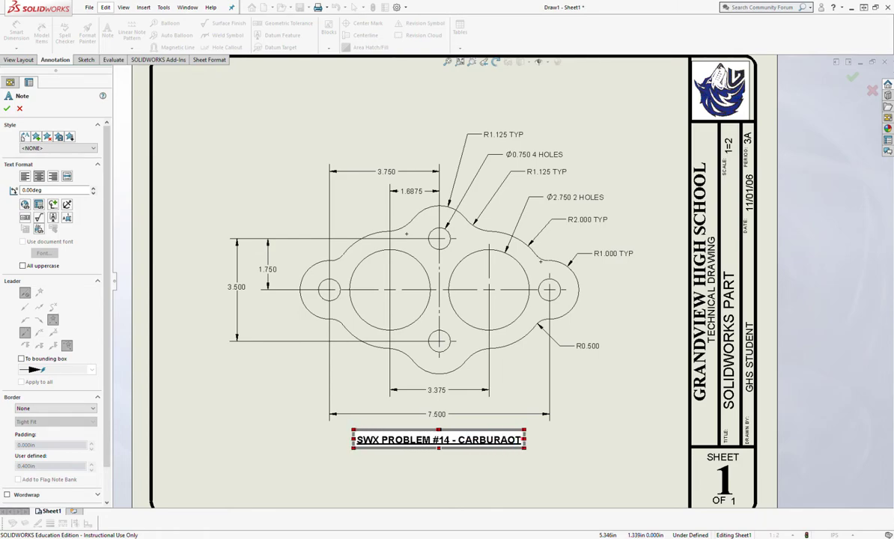
key(BackSpace)
key(BackSpace)
text(R)
key(BackSpace)
text(TOR )
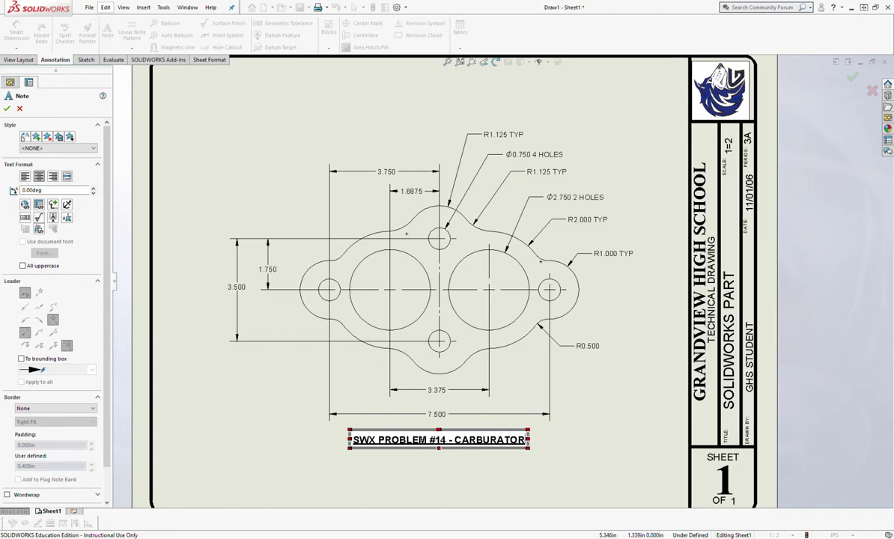
text(GASKET)
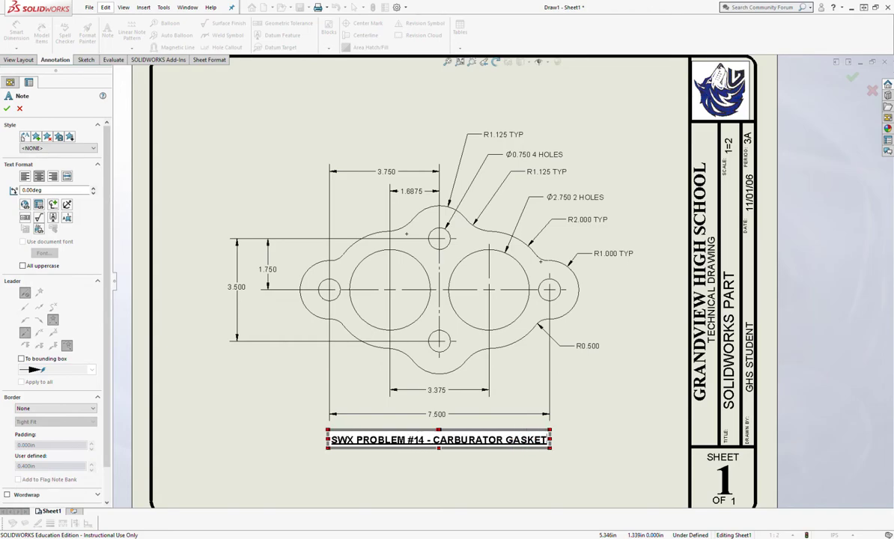
click(7, 108)
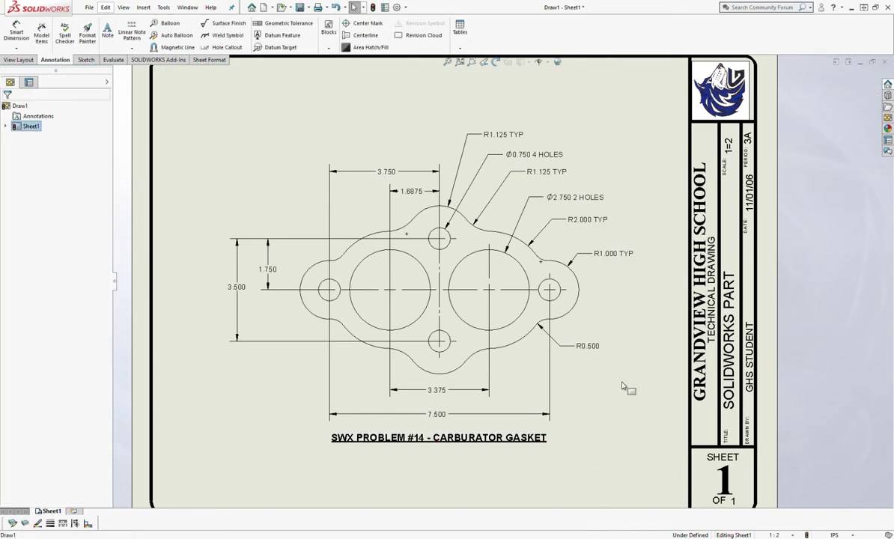
Step: Replace the title block's title text "SOLIDWORKS PART" with "CARBURATOR GASKET"
middle_drag(814, 375, 772, 381)
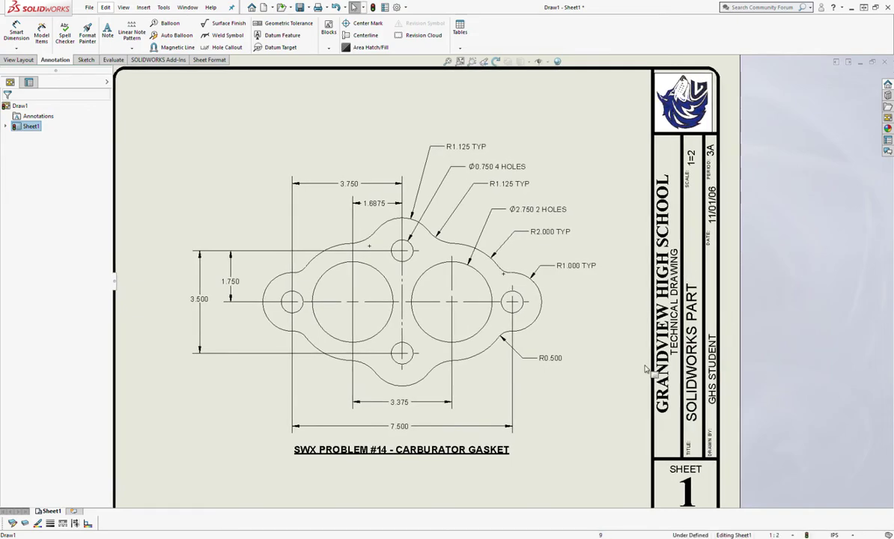
double_click(701, 360)
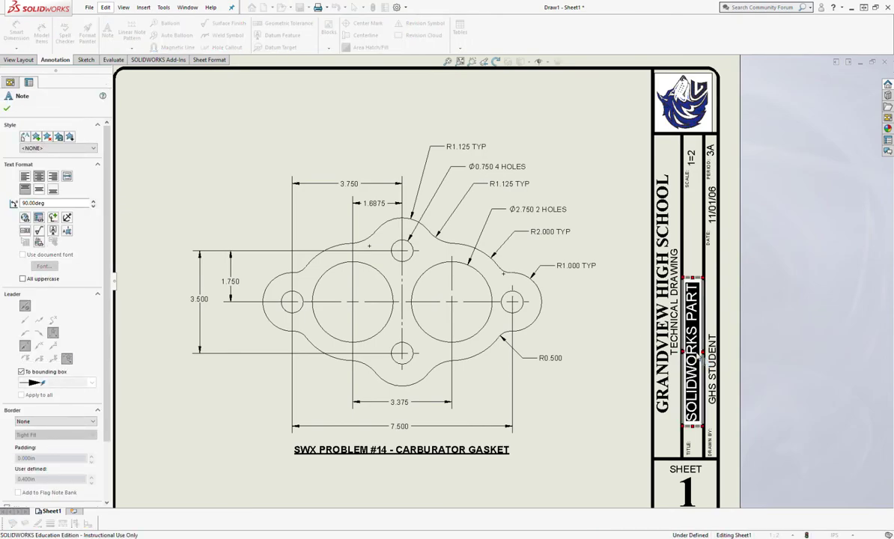
text(CARBURATOR GAS)
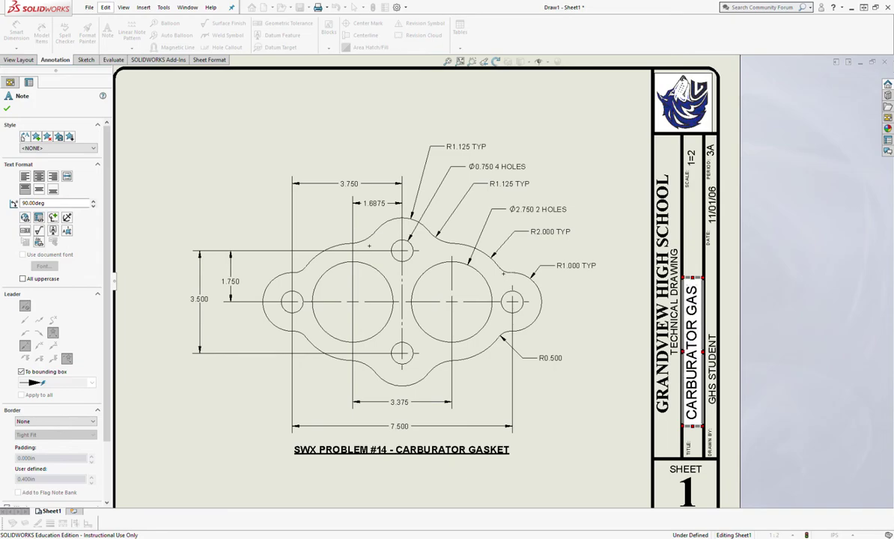
text(KET)
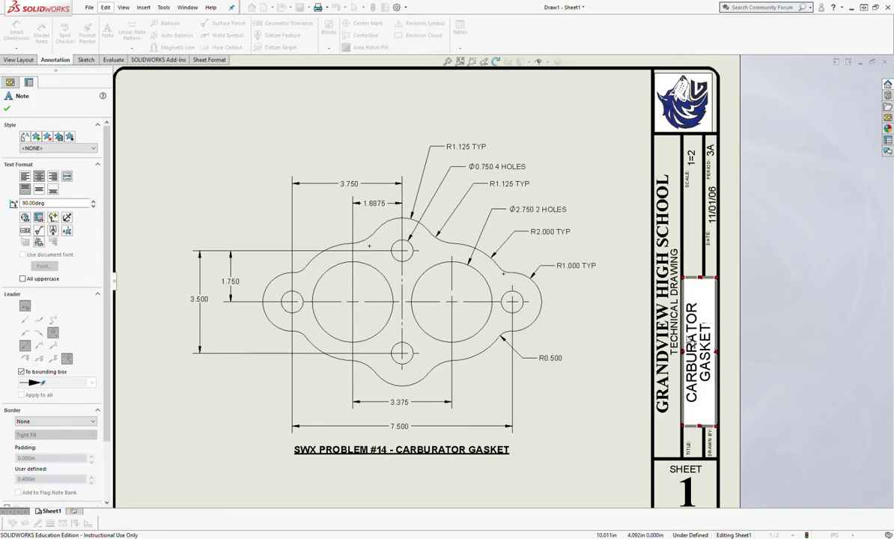
click(649, 315)
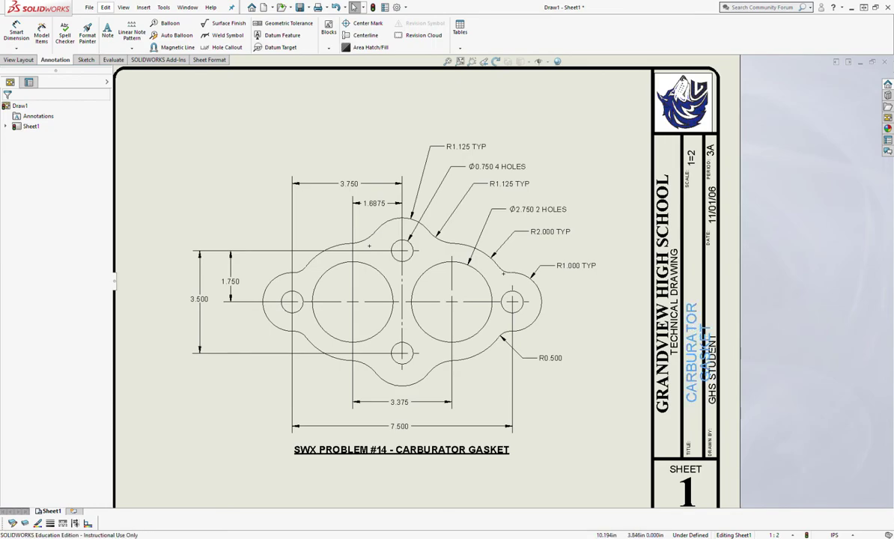
Step: Lengthen the title note's text box in the title block so that "CARBURATOR GASKET" fits on a single line
click(697, 330)
double_click(699, 329)
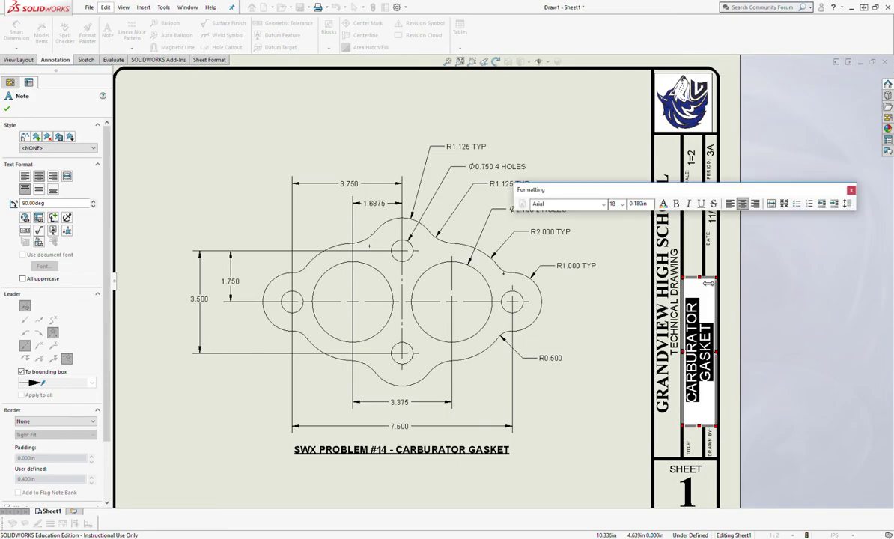
click(704, 285)
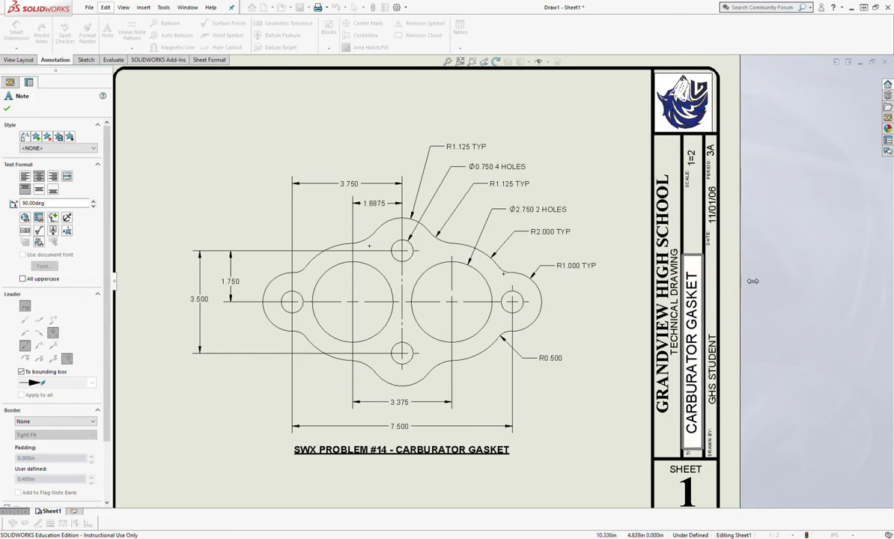
click(693, 361)
click(635, 400)
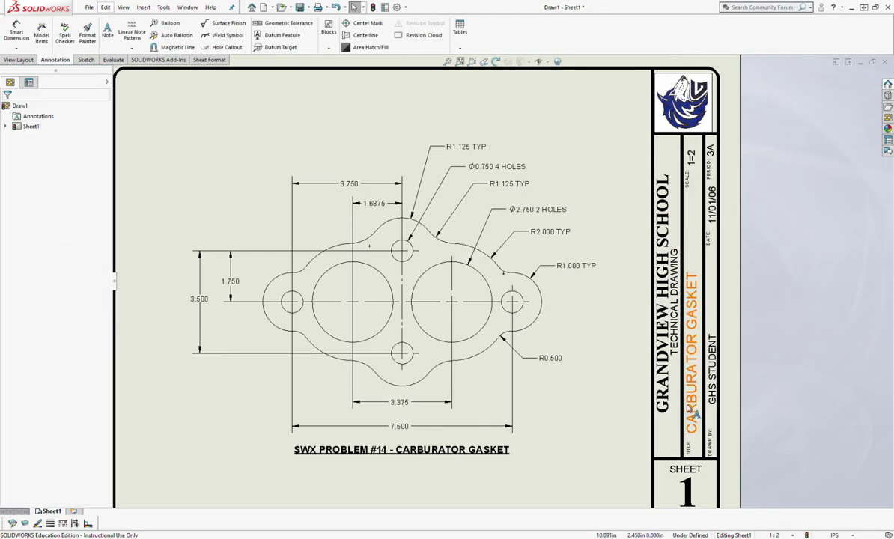
drag(695, 397, 695, 410)
click(758, 416)
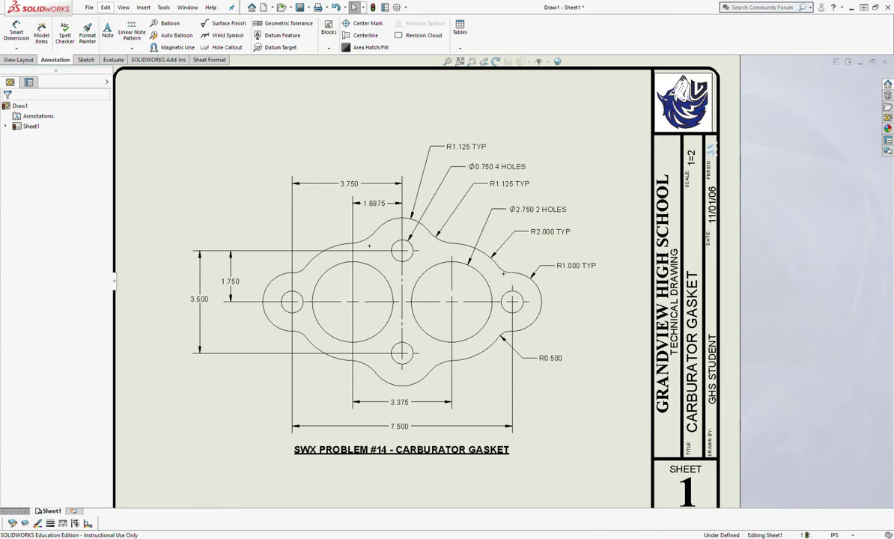
Step: Set the period entry in the title block to 2A
double_click(711, 150)
text(2A)
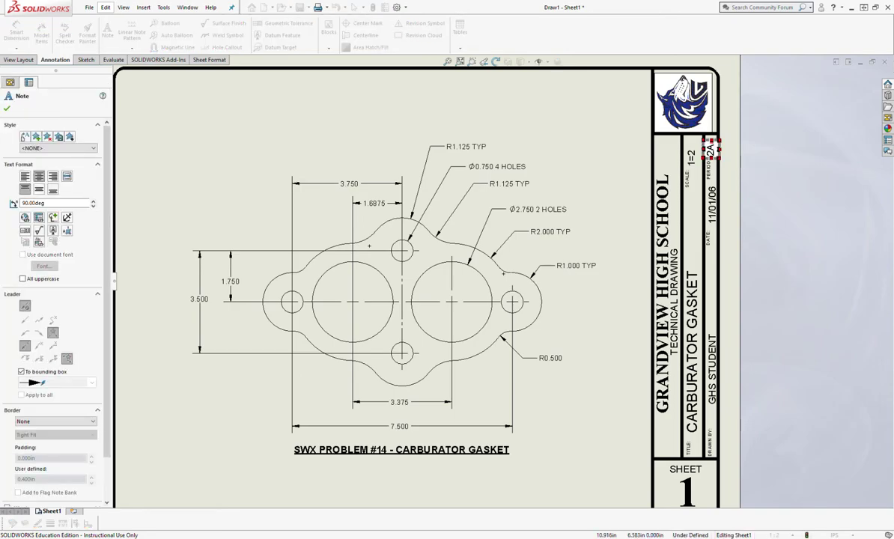
click(764, 261)
Step: Change the date entry in the title block to 9/24/19
scroll(714, 159, down, 3)
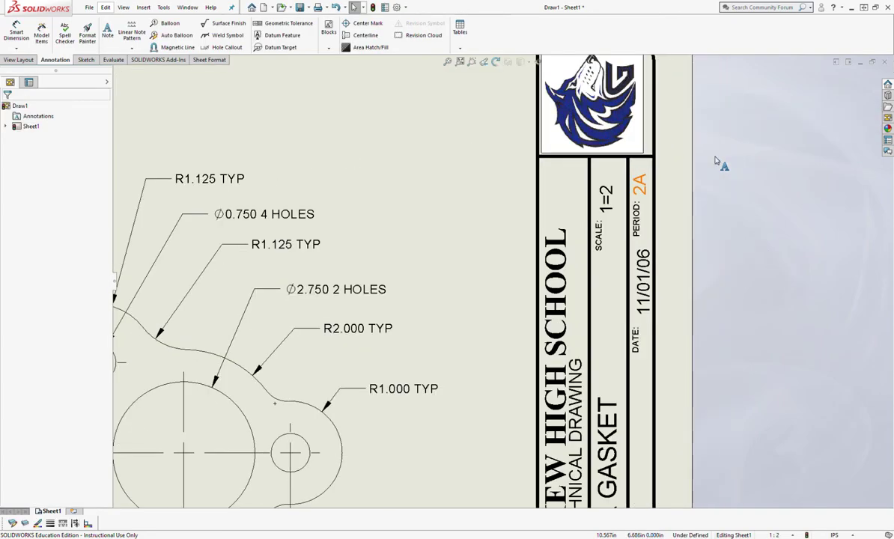
click(644, 307)
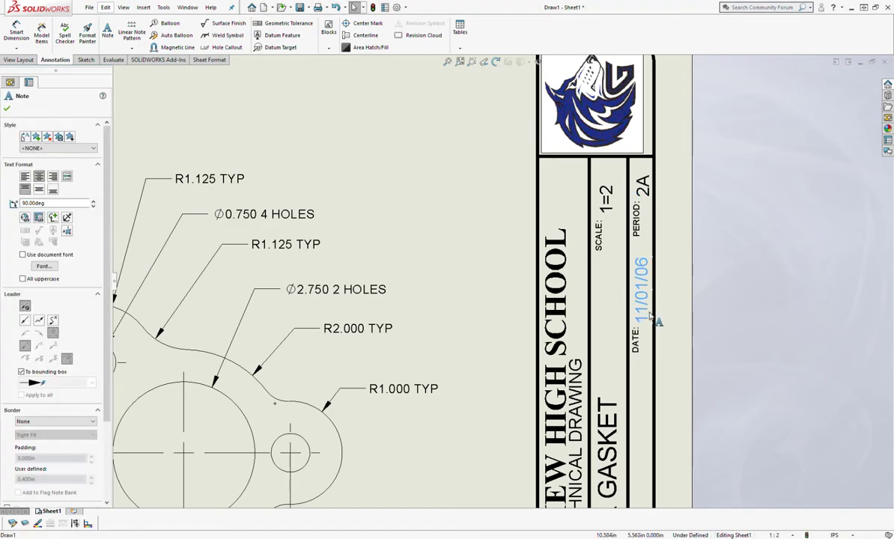
double_click(654, 309)
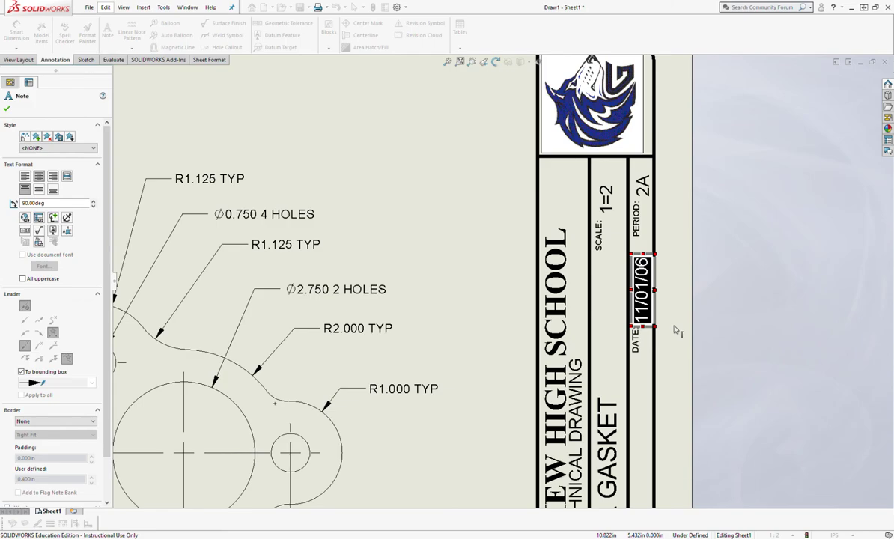
text(9/24/)
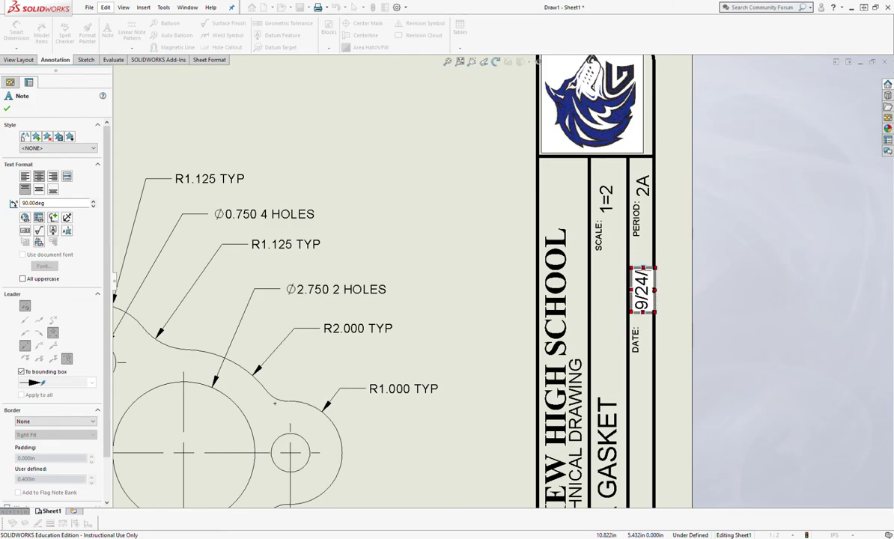
text(19)
click(790, 368)
Step: Replace "GHS STUDENT" in the title block with the drafter's name and move it closer to the DRAWN BY label
mouse_move(624, 425)
middle_down()
mouse_move(635, 373)
mouse_move(623, 224)
middle_up()
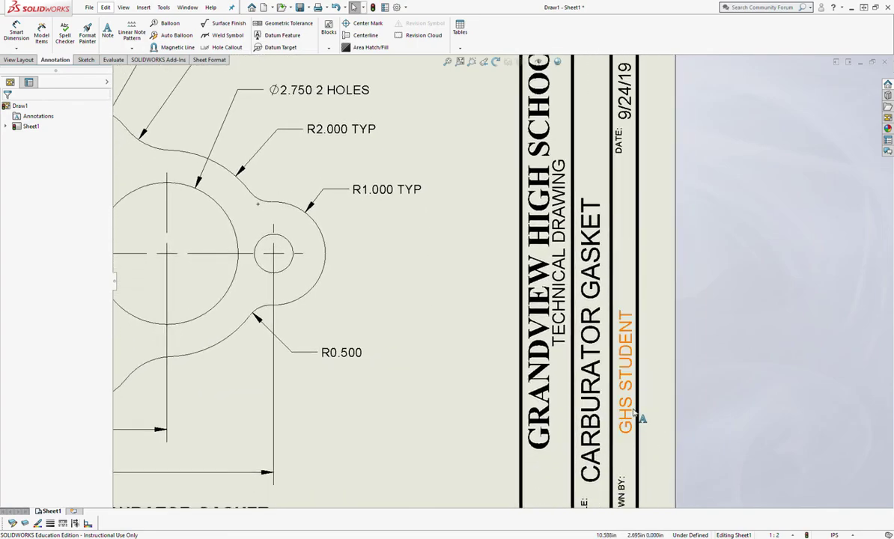
double_click(638, 415)
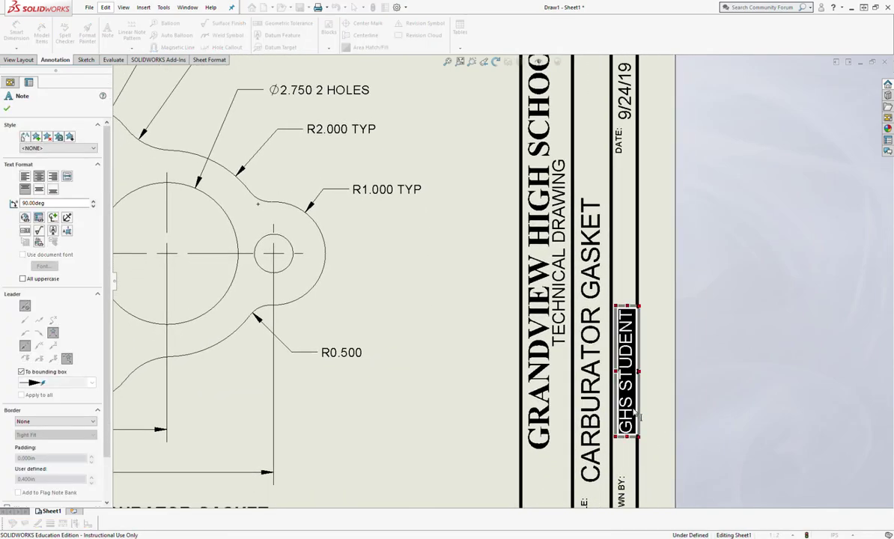
text(R. COMBS)
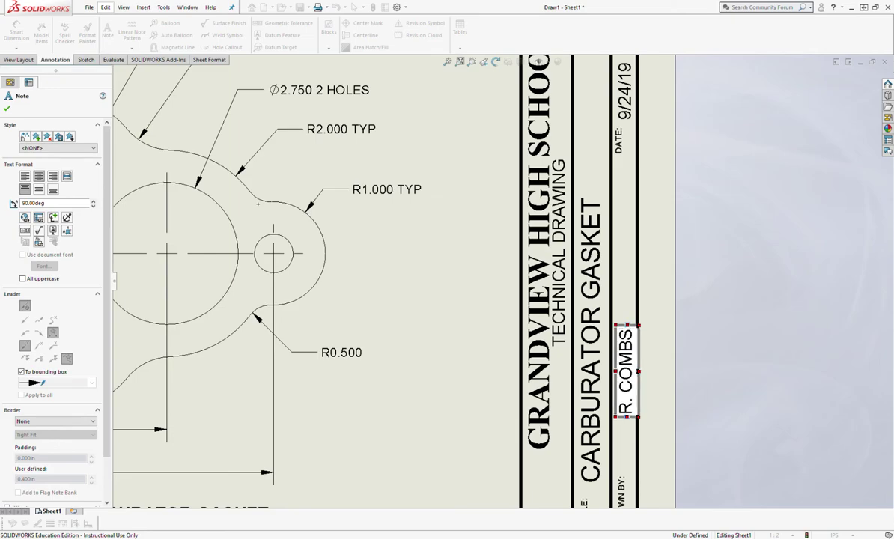
click(772, 451)
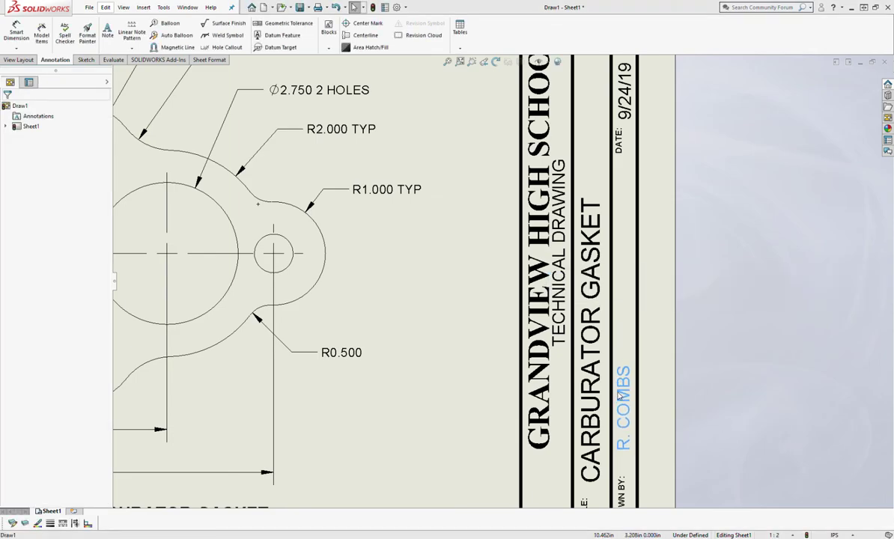
click(619, 393)
Step: Print the finished drawing sheet from the print preview and save the drawing file
key(f)
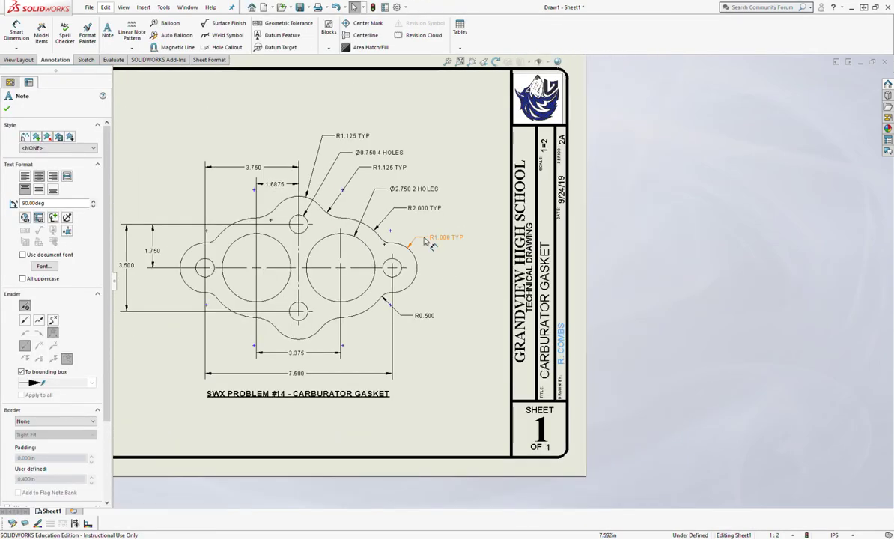
key(f)
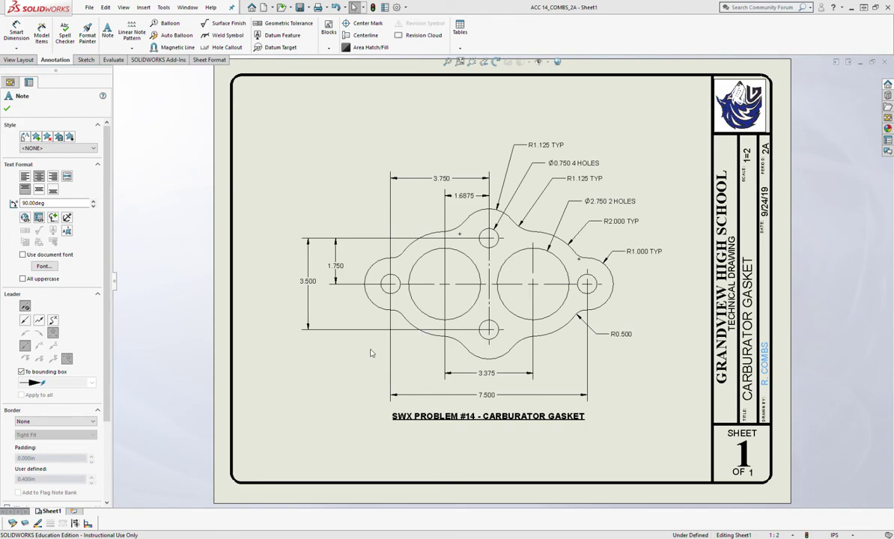
key(ctrl+p)
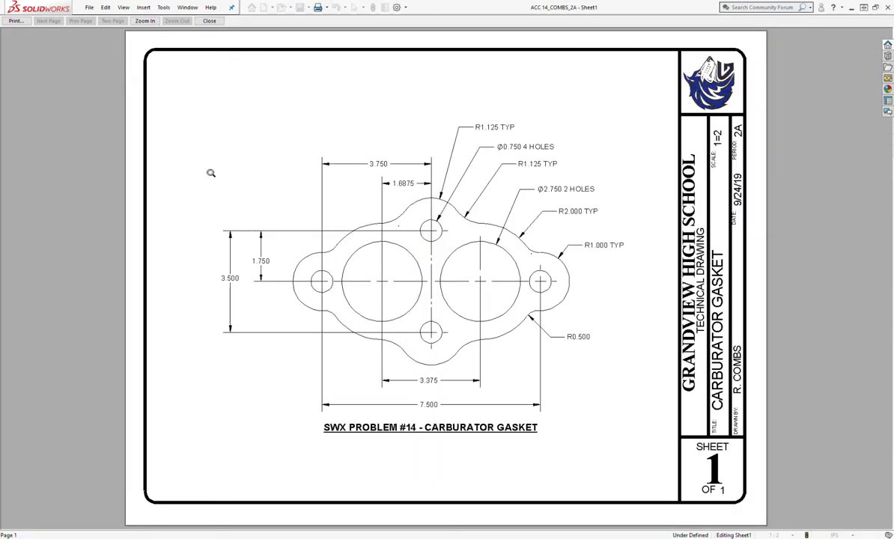
click(14, 21)
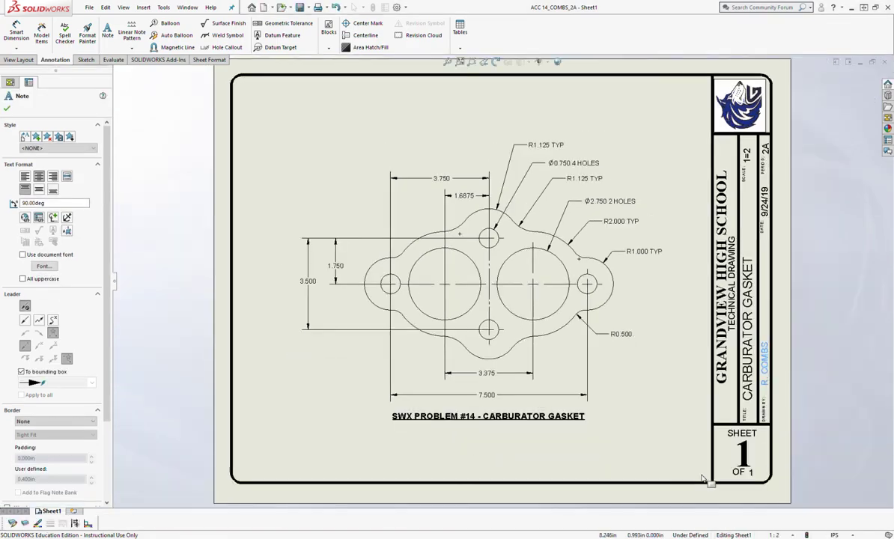
click(300, 7)
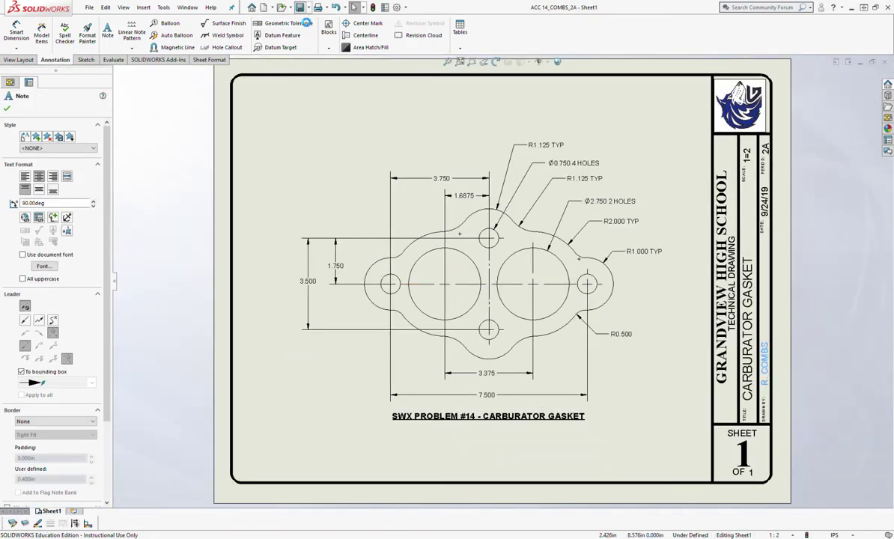